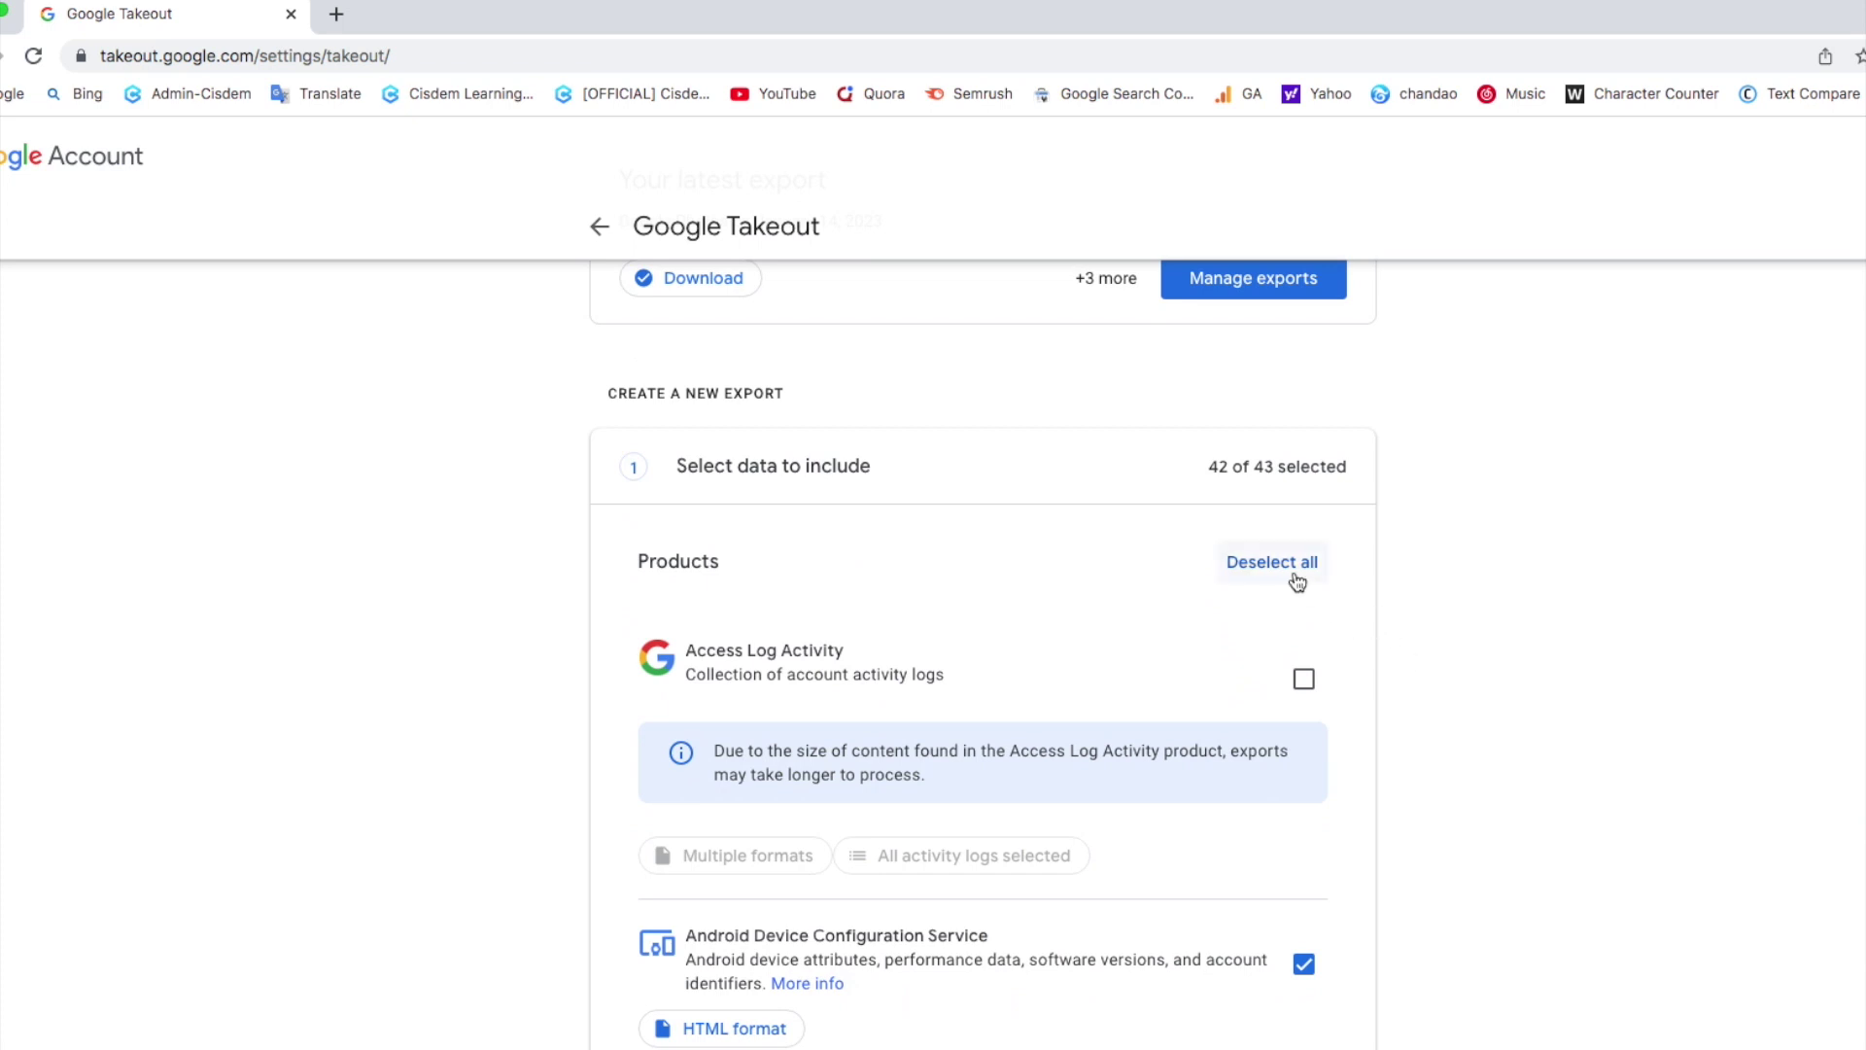
- Include Google Photos in the Takeout export, limited to the 2022 and 2023 albums, excluding album 1
scroll(1356, 638, "down", 3)
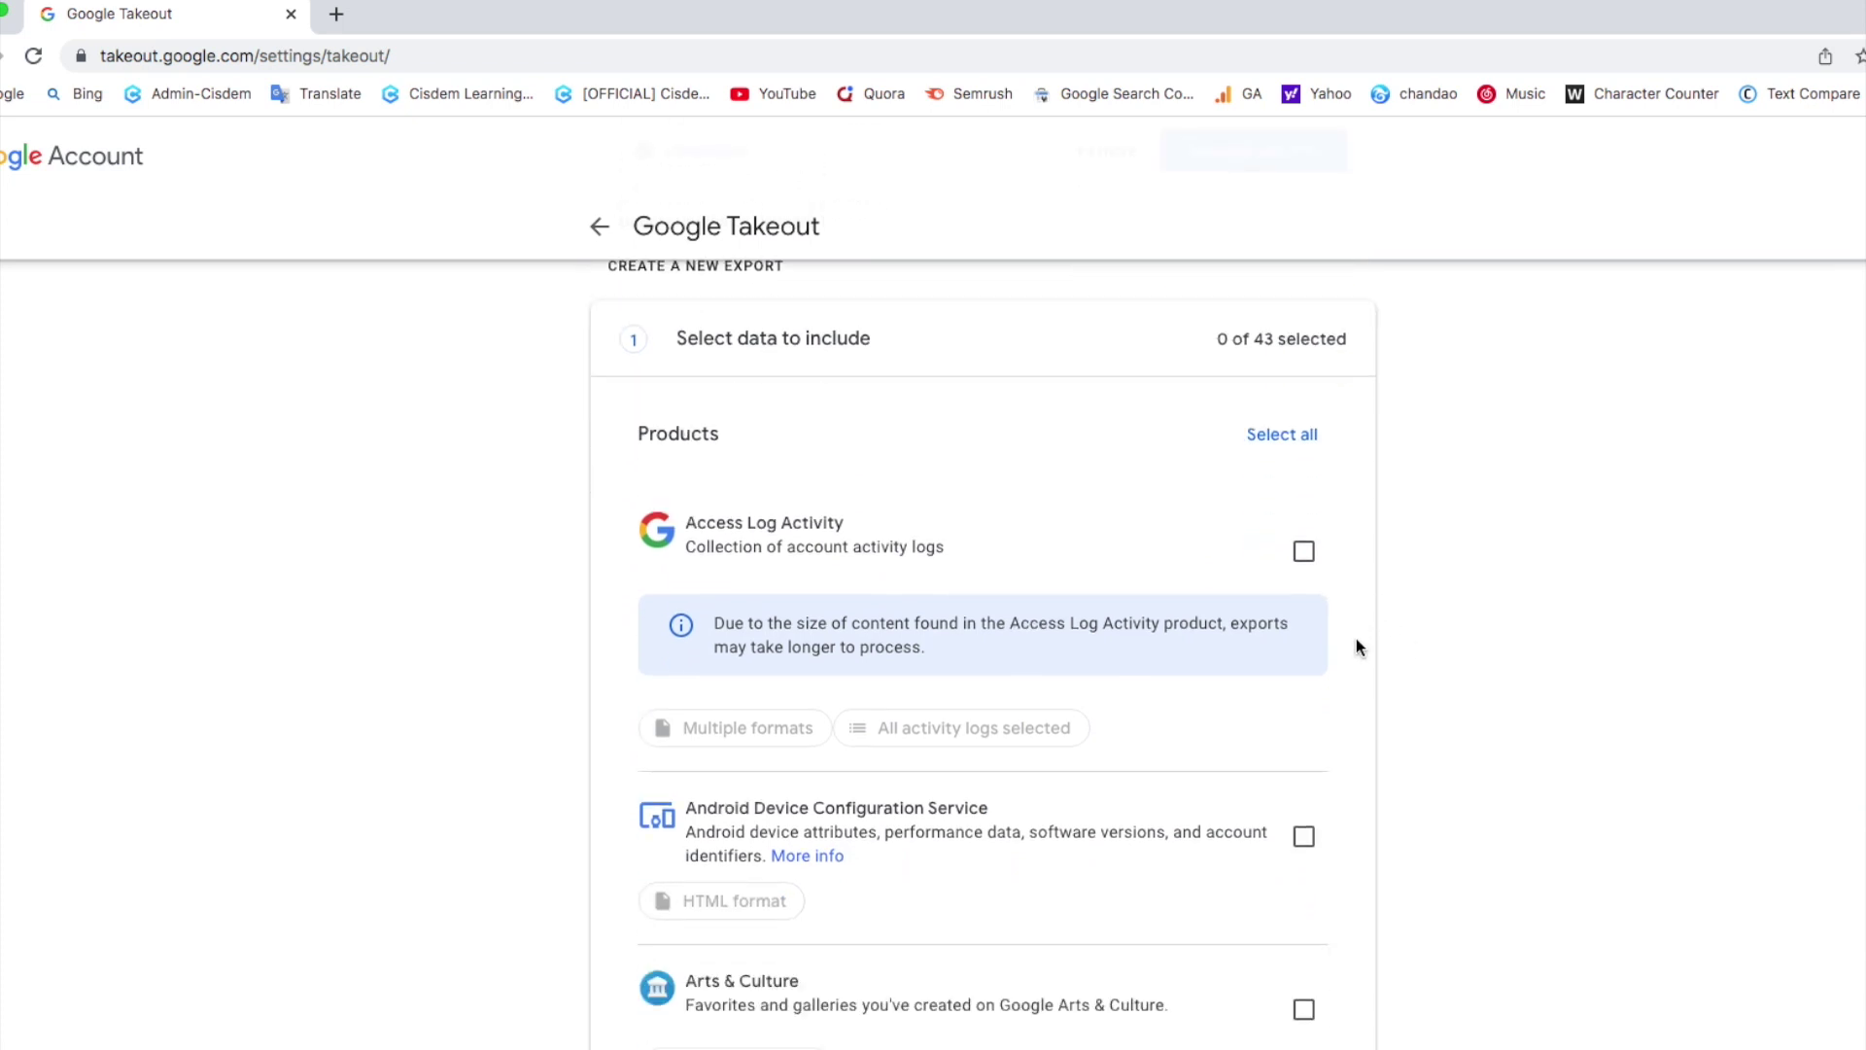
scroll(1356, 640, "down", 3)
scroll(1355, 645, "down", 10)
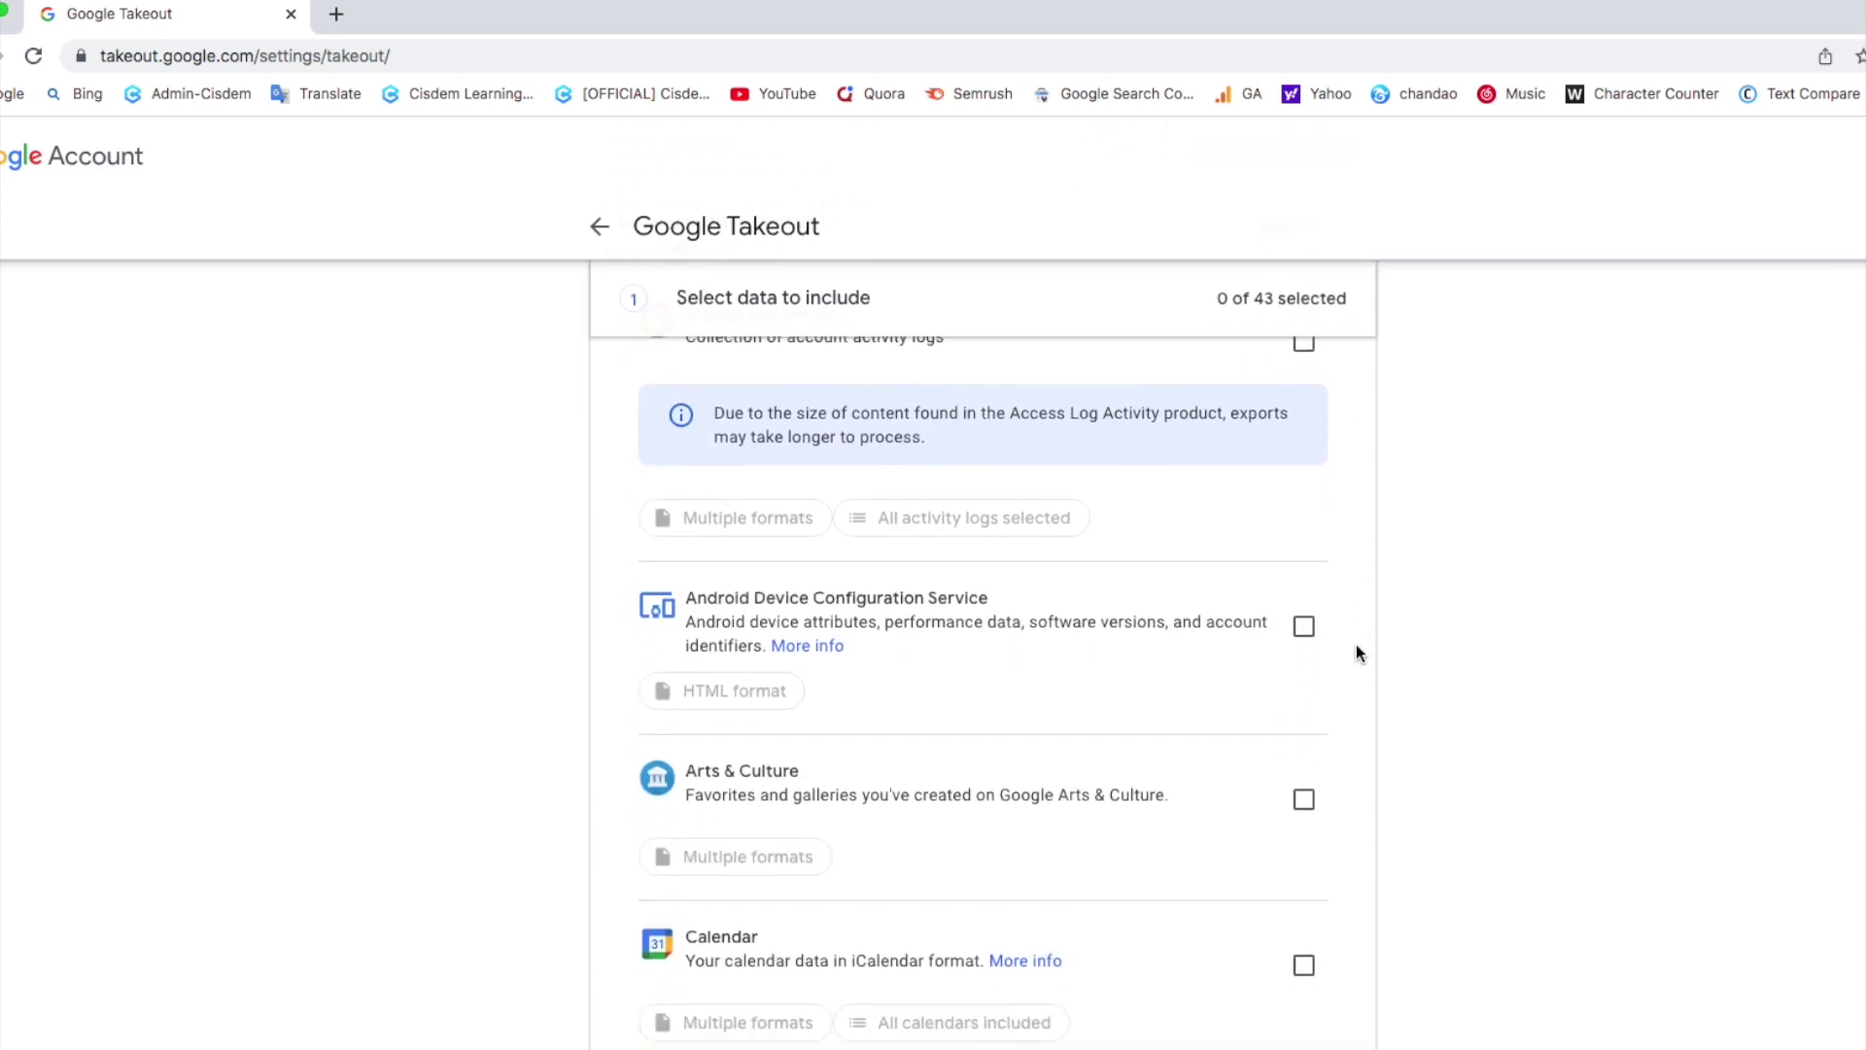
scroll(1356, 651, "down", 15)
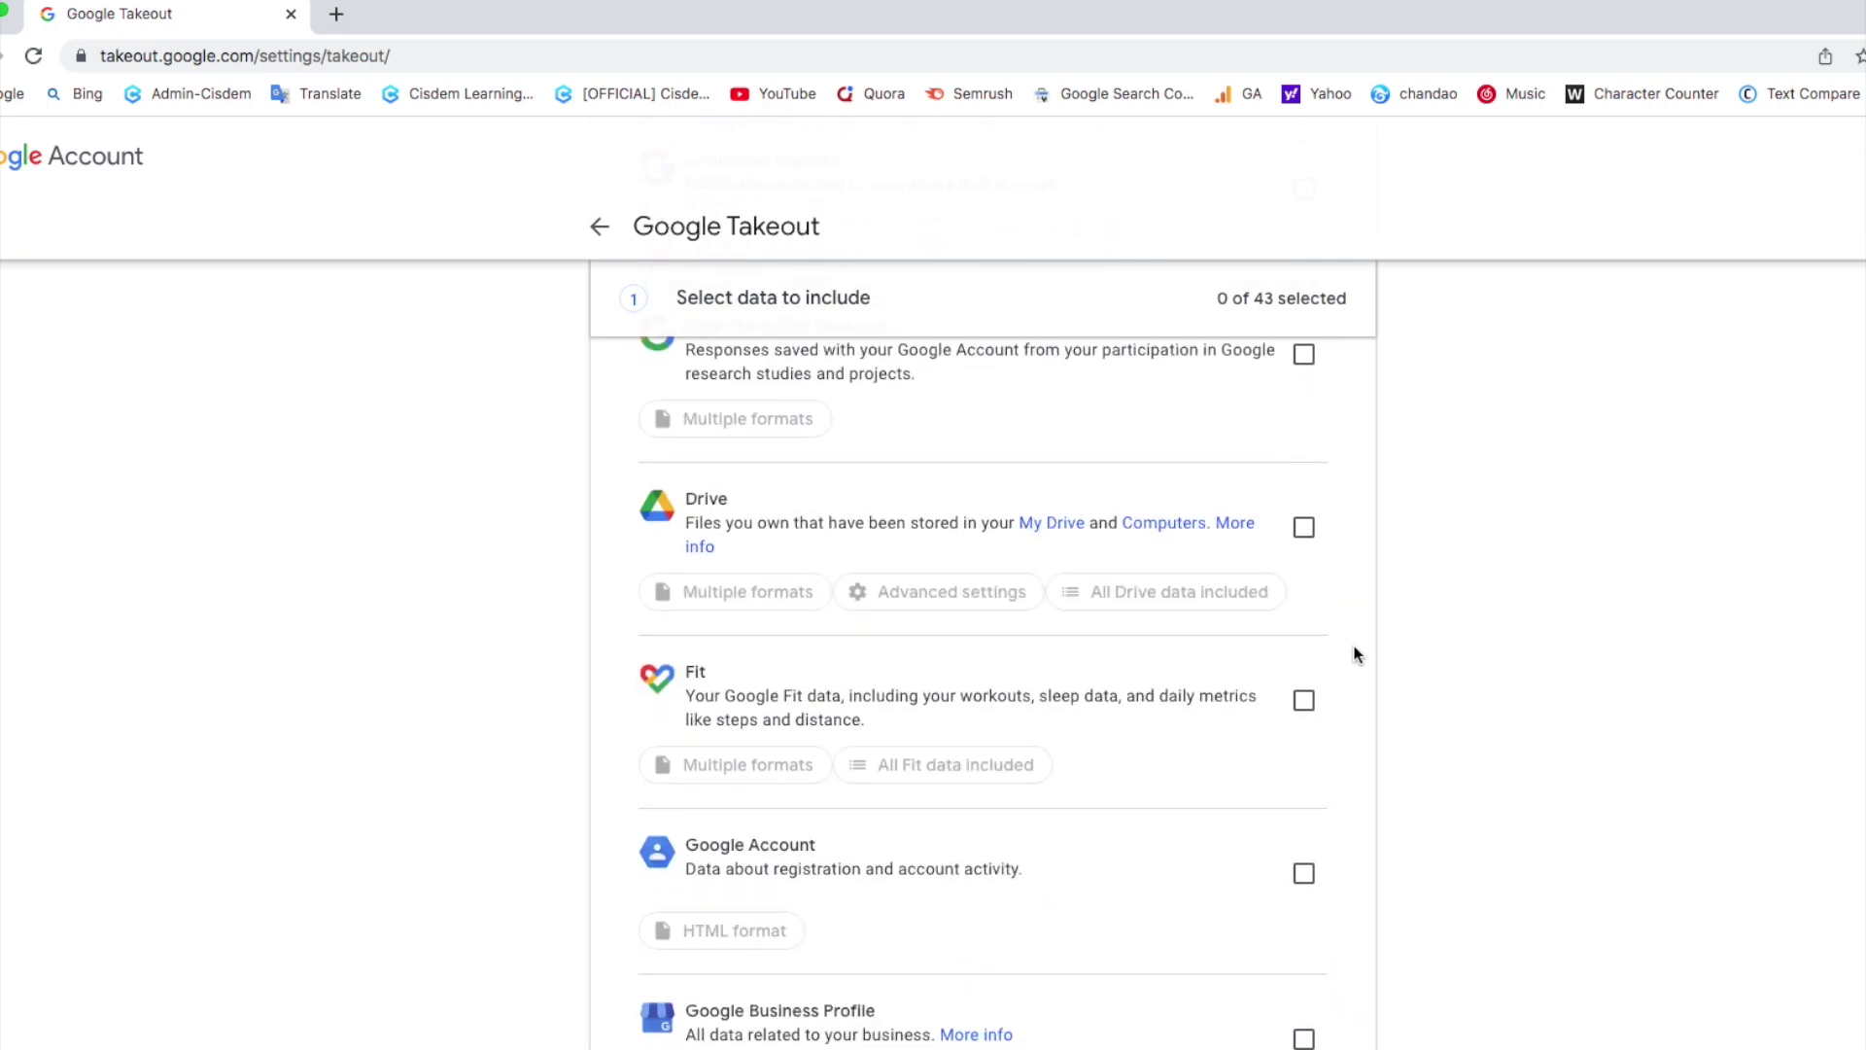
left_click(1310, 744)
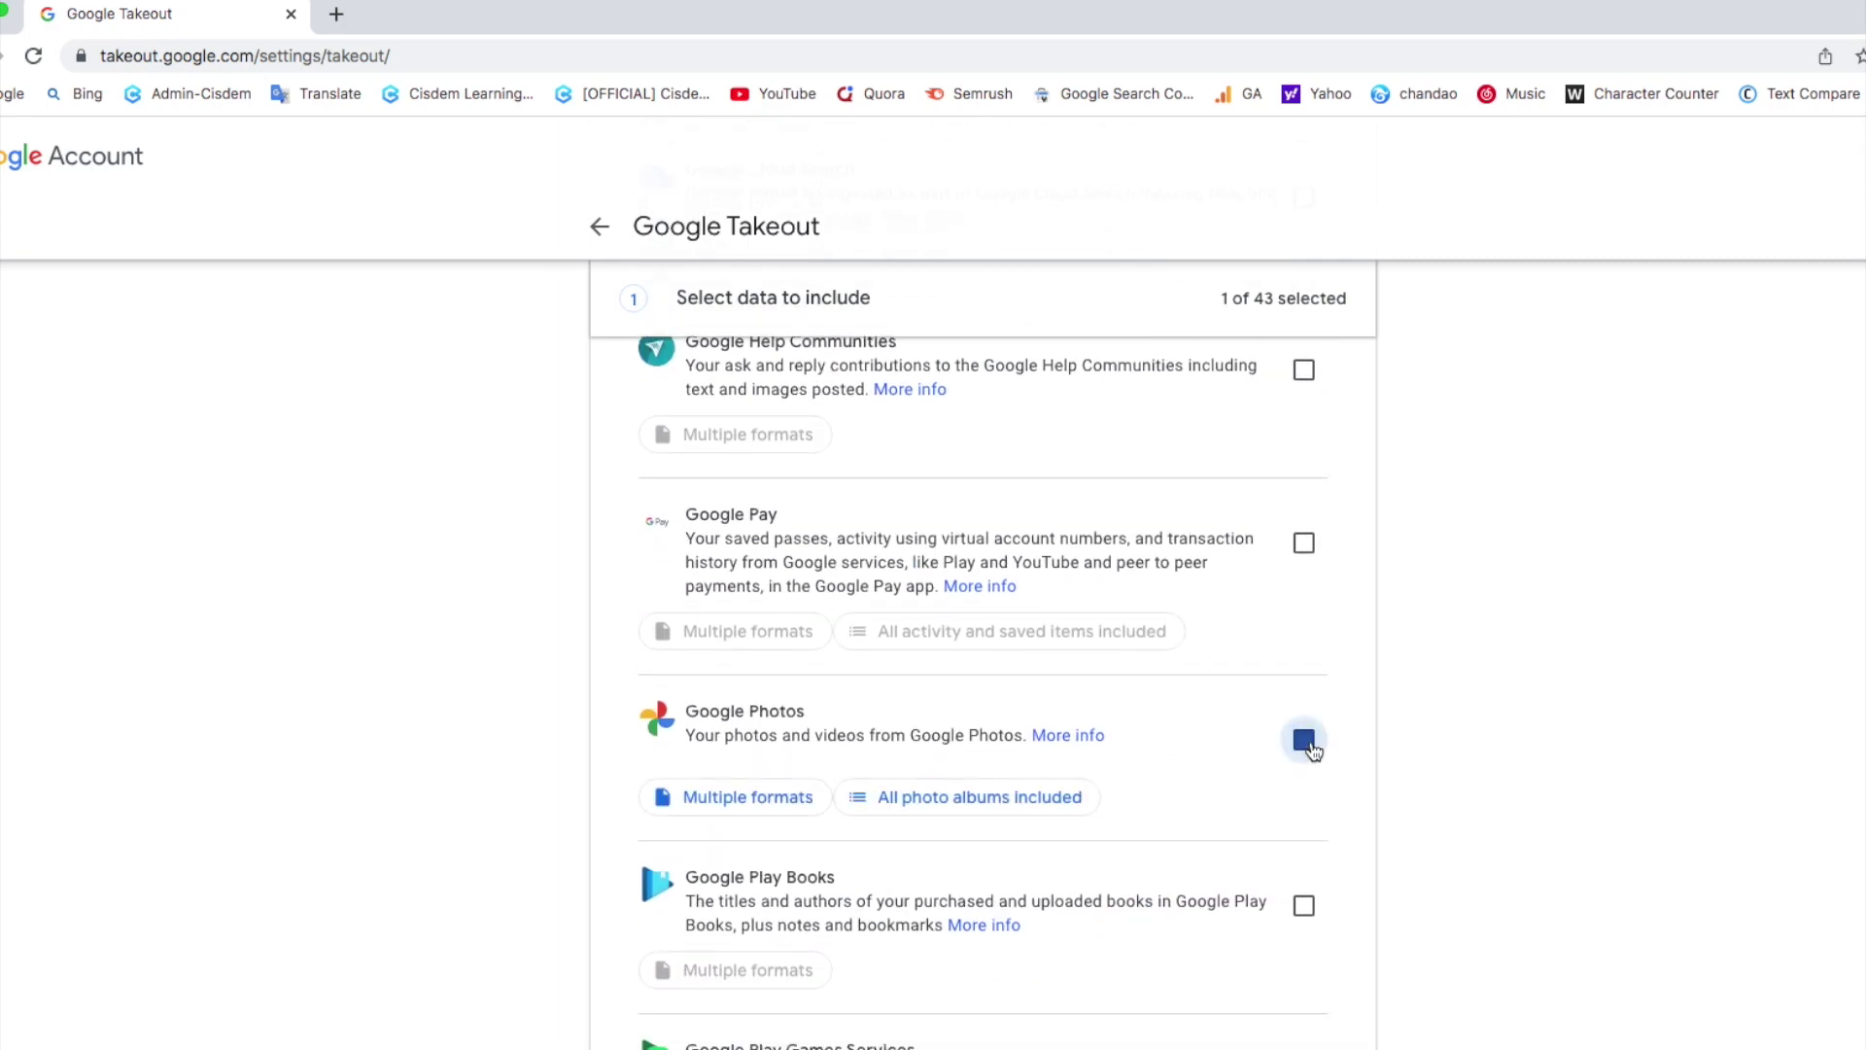
scroll(1020, 826, "down", 1)
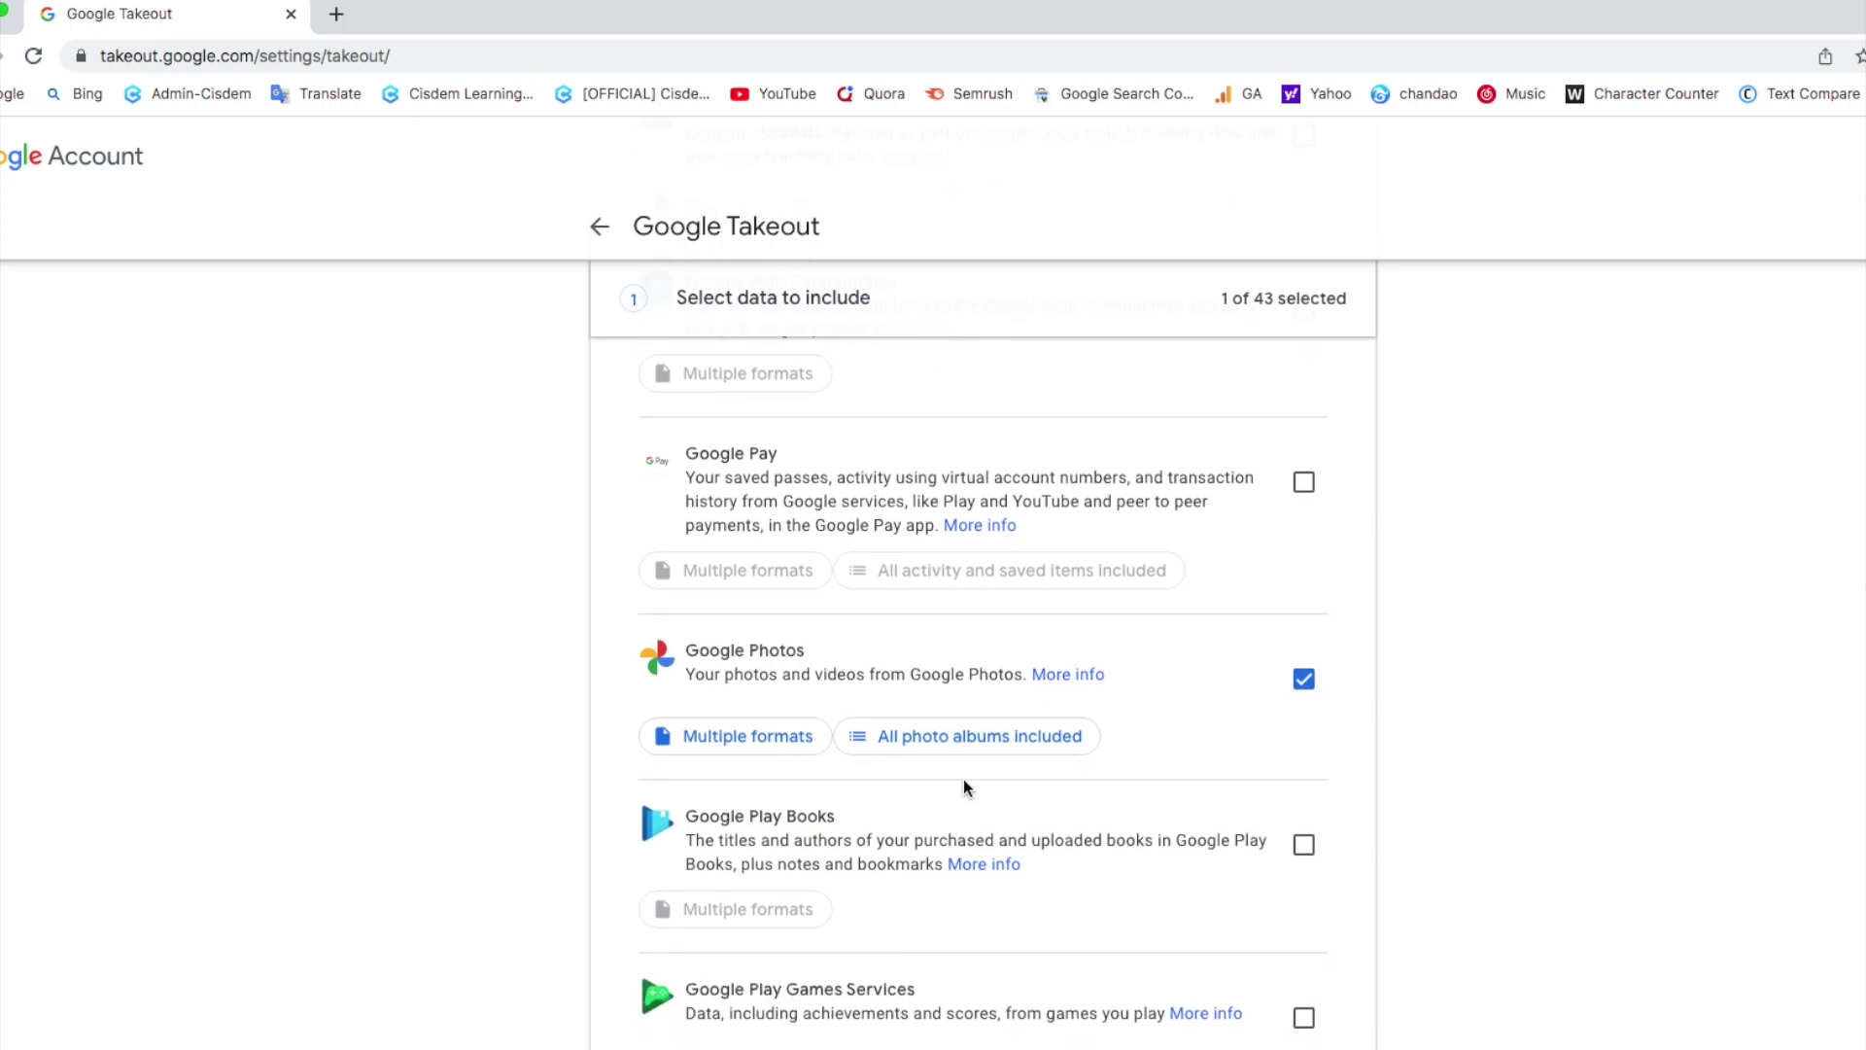
left_click(863, 744)
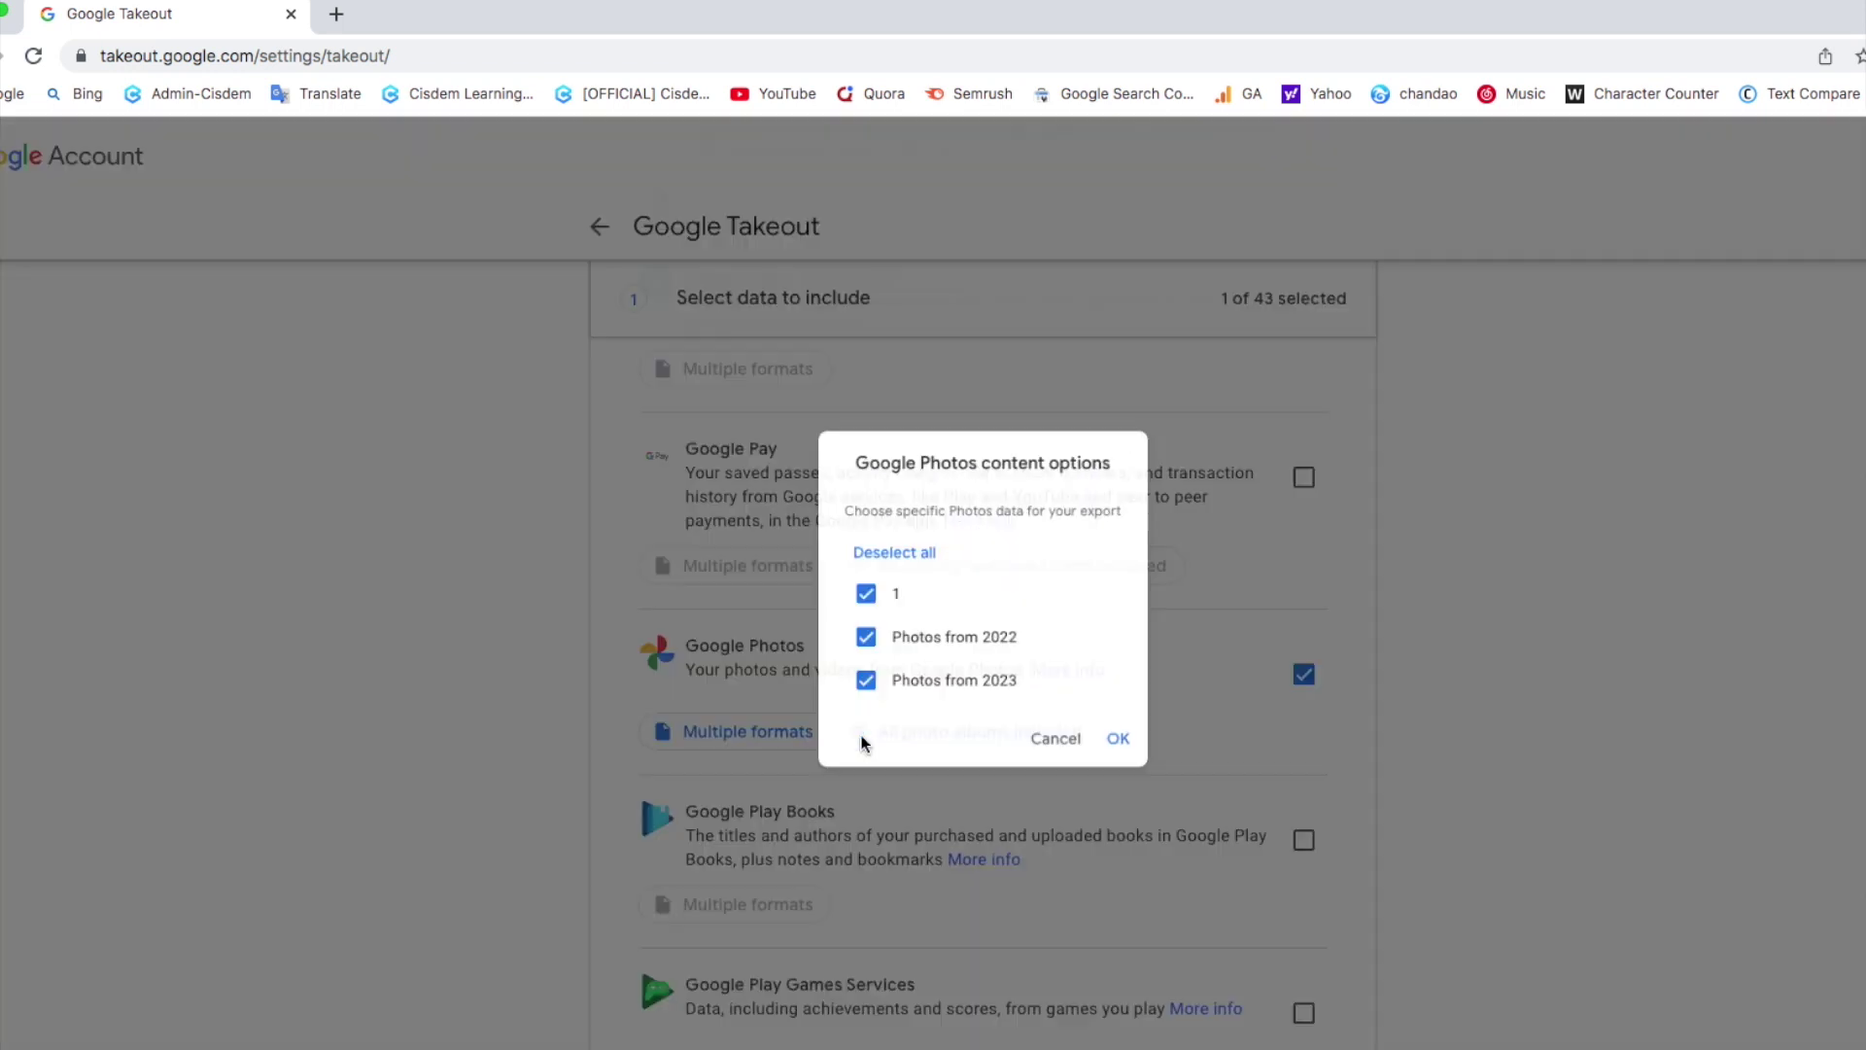
left_click(854, 594)
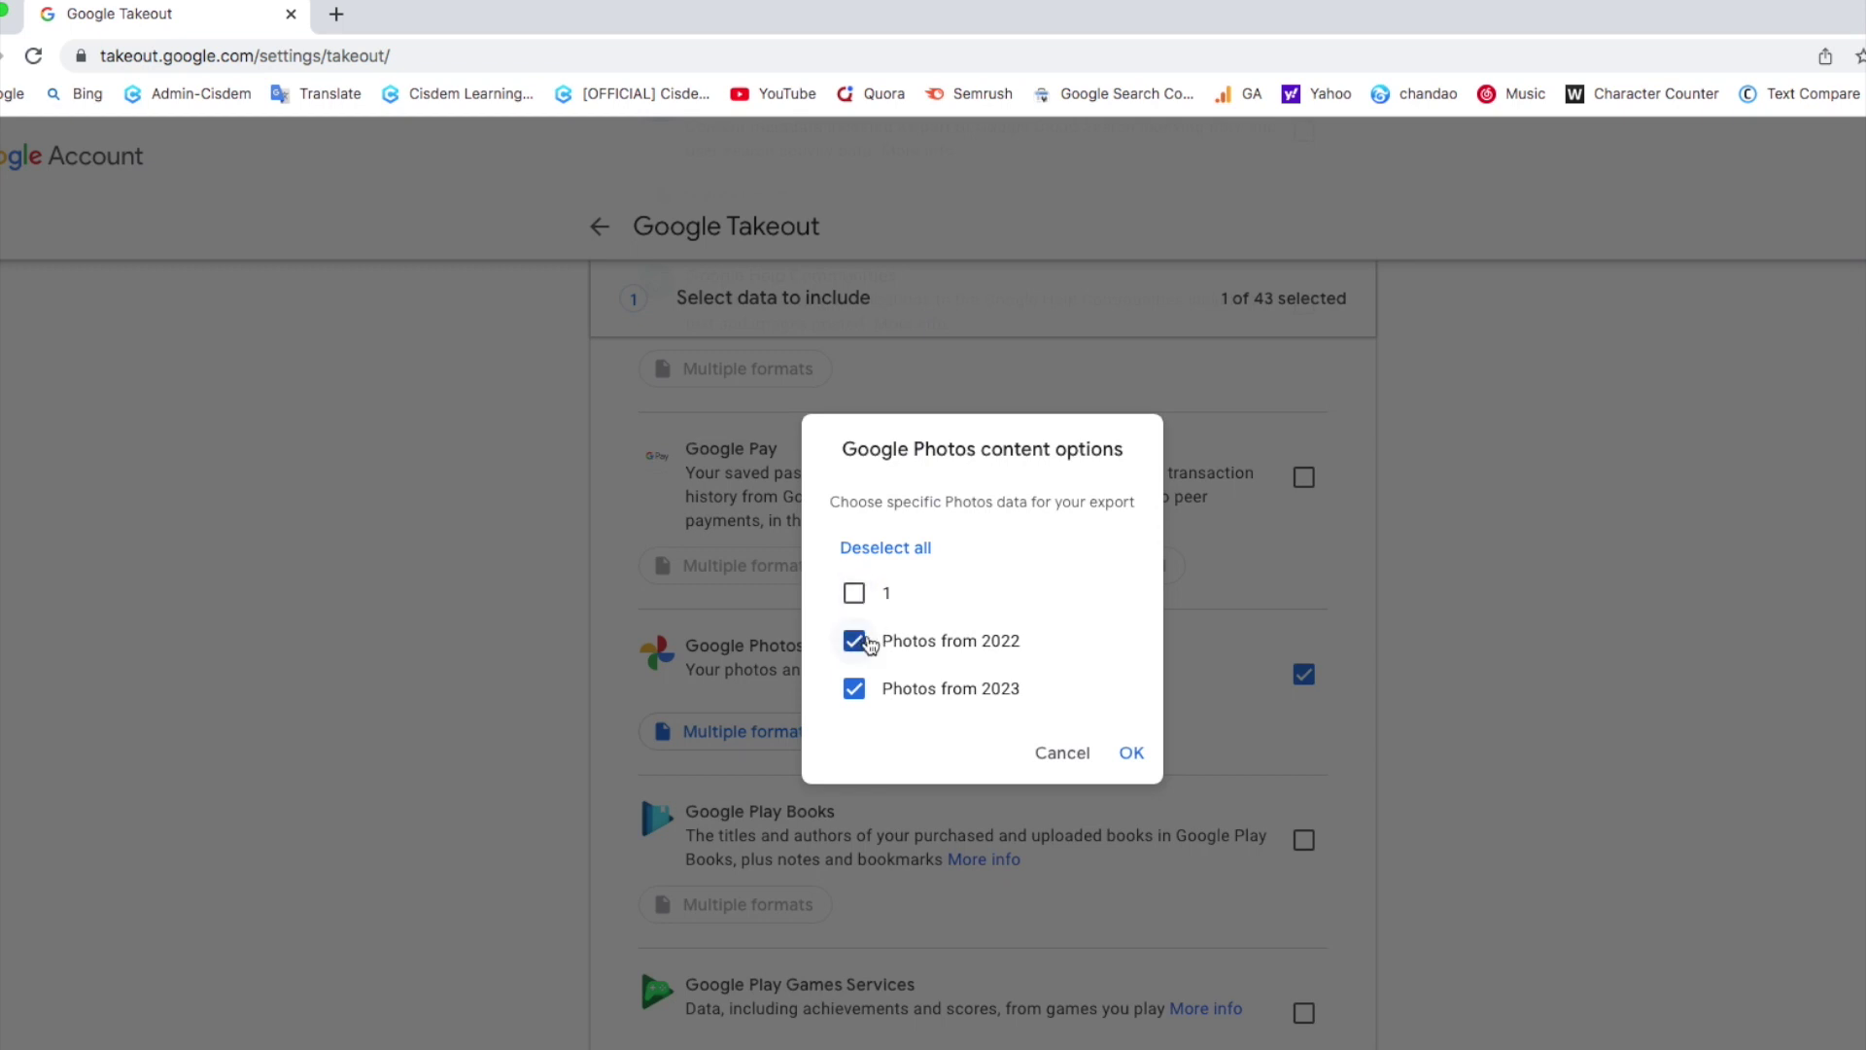
left_click(1131, 754)
- Keep delivery as an emailed download link and create the one-time export
scroll(1129, 752, "down", 20)
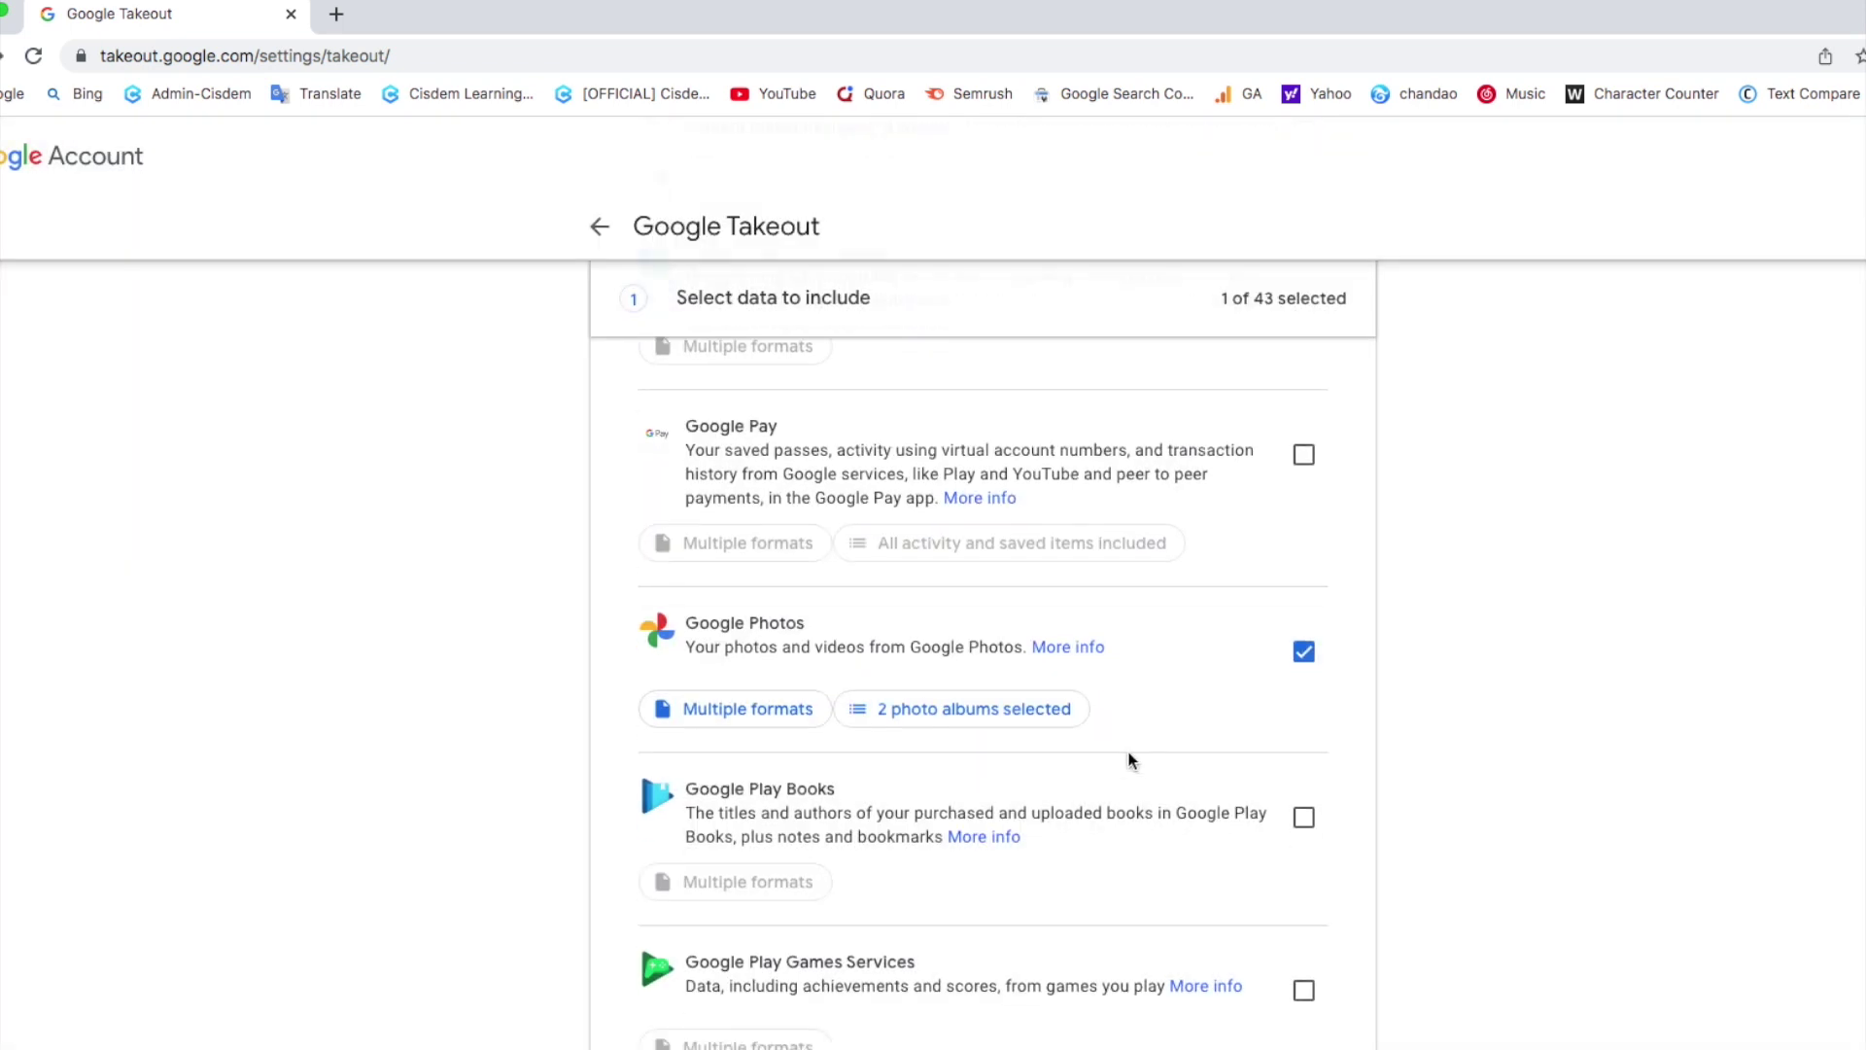
scroll(1141, 806, "down", 10)
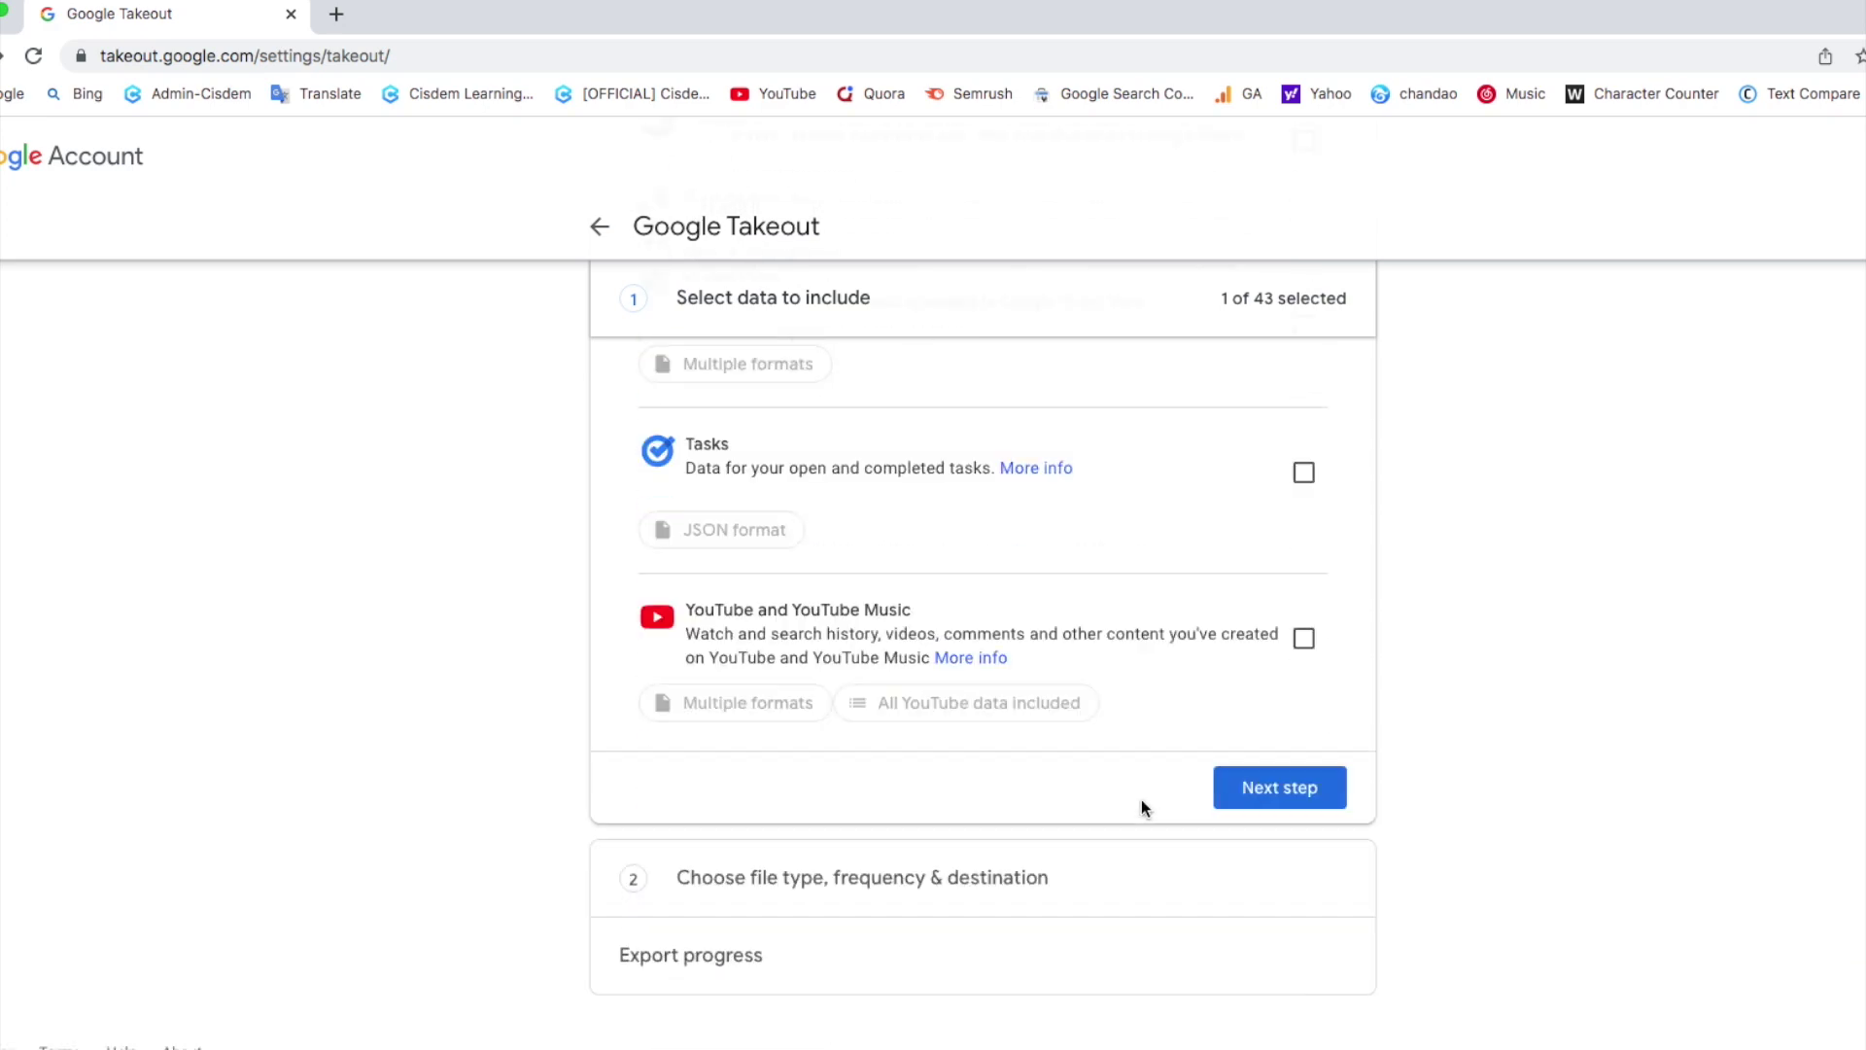
left_click(1273, 785)
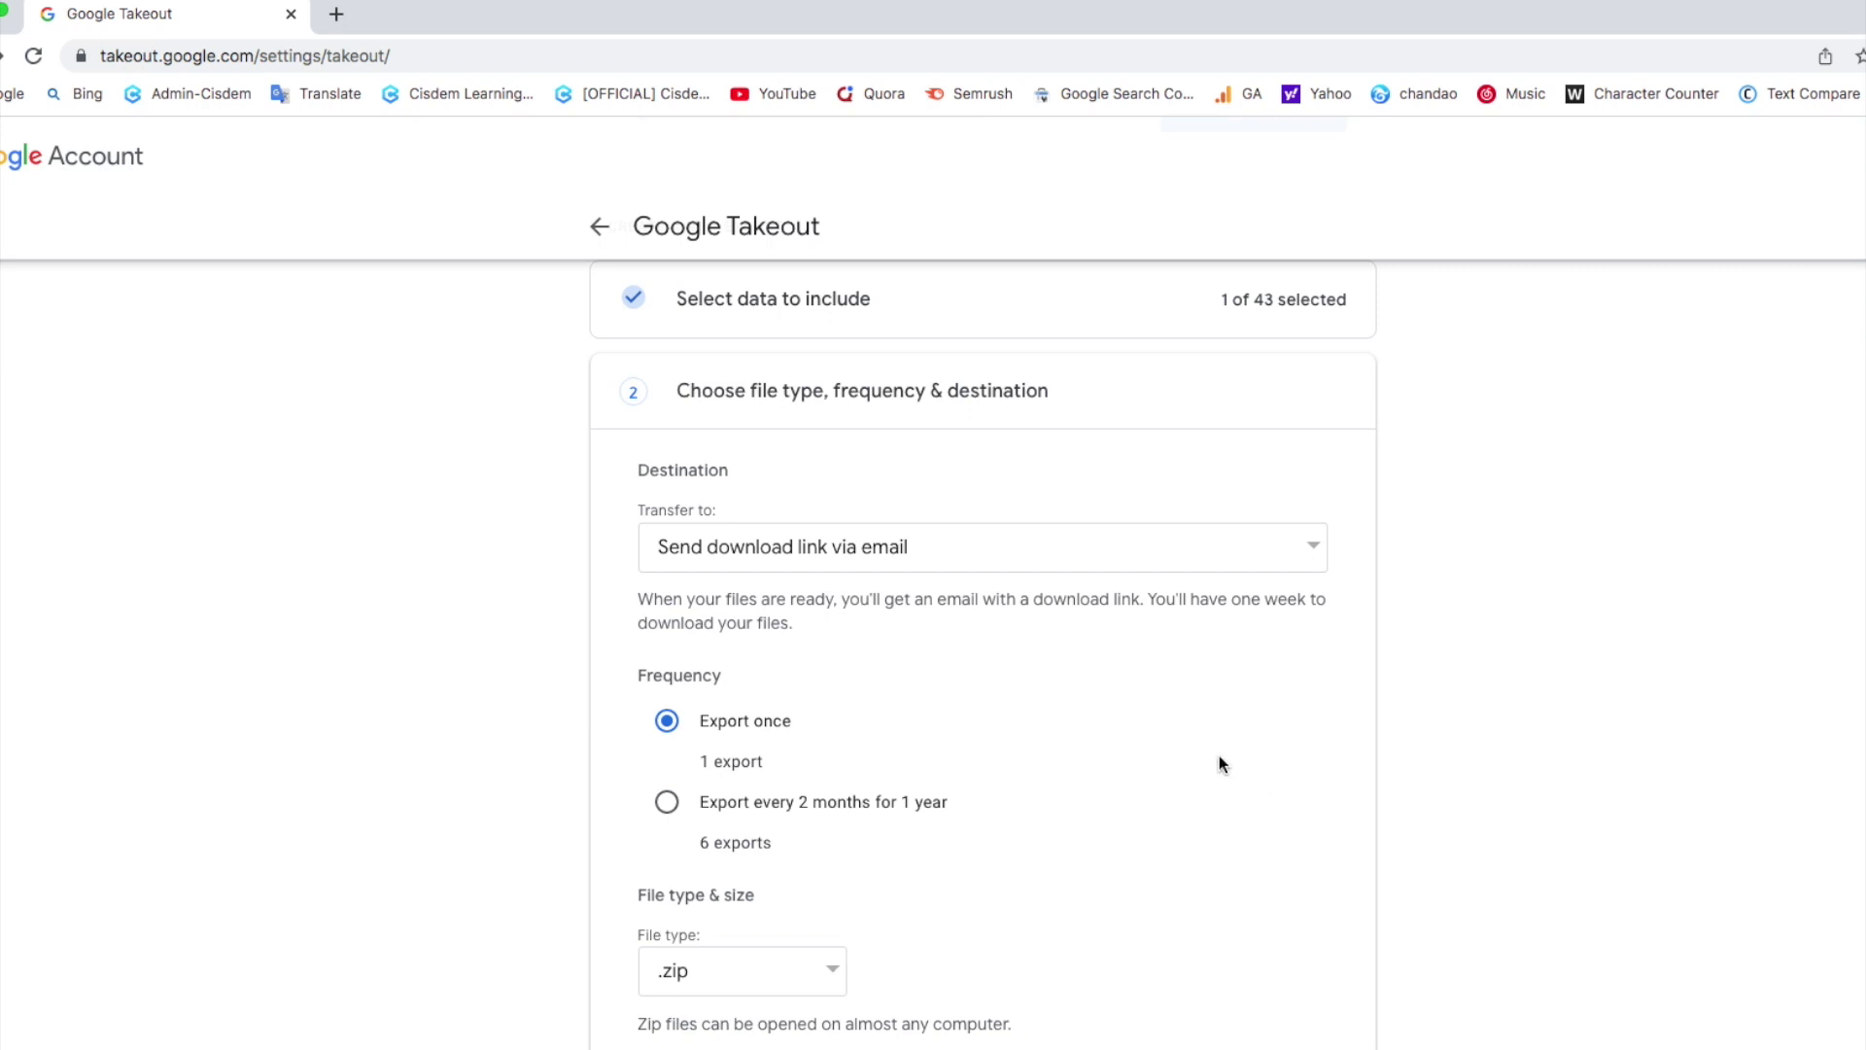
left_click(1315, 550)
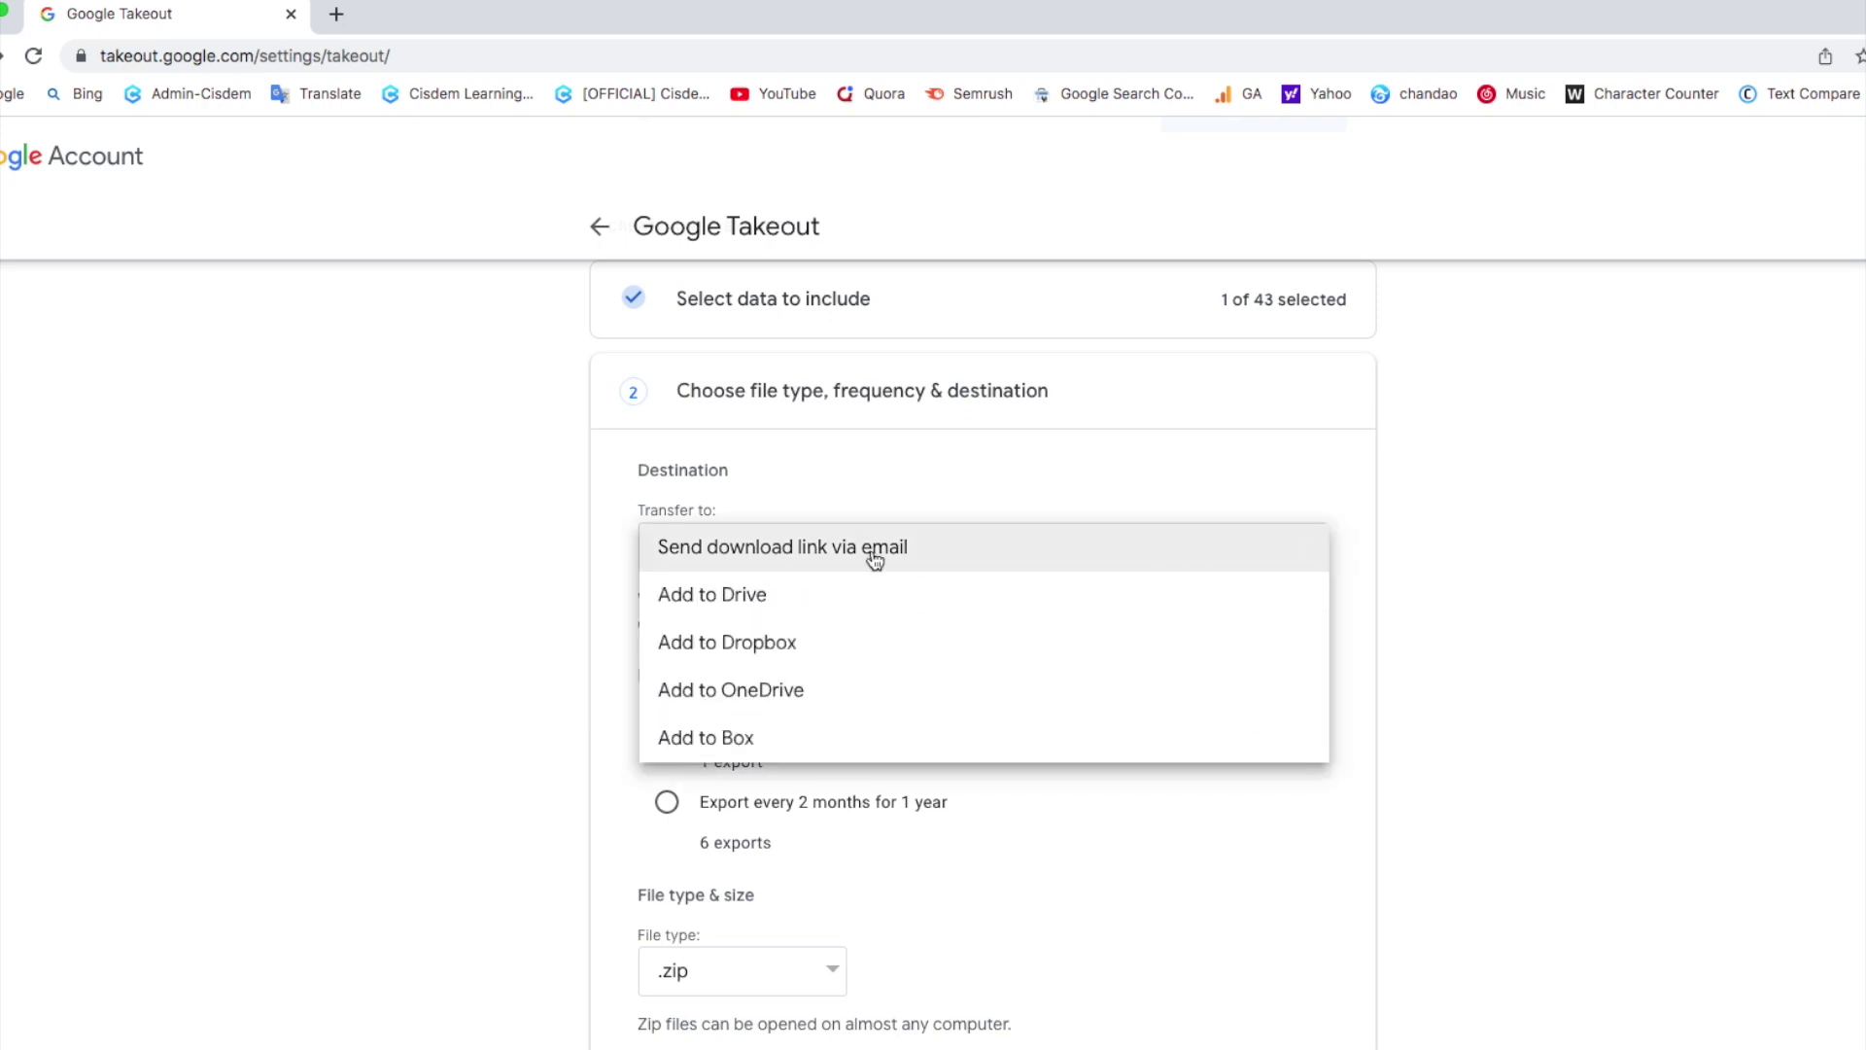
left_click(937, 557)
scroll(995, 741, "down", 2)
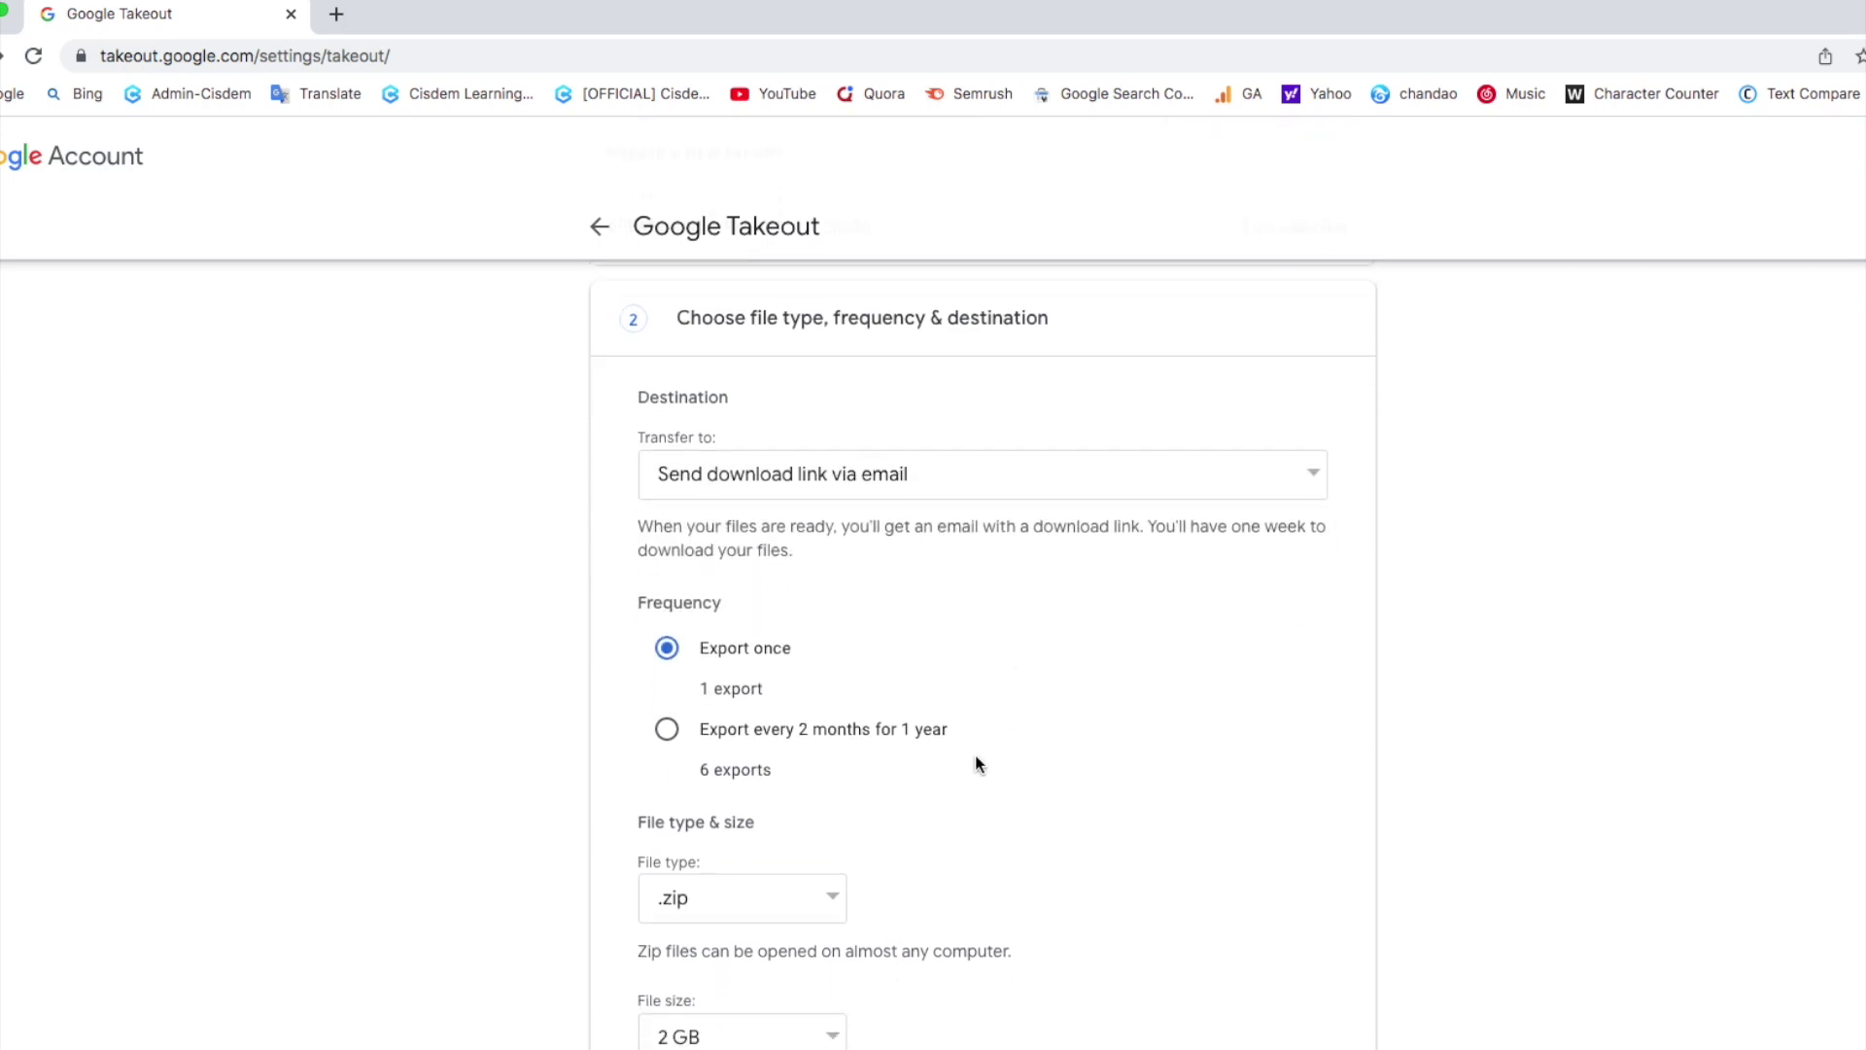
scroll(911, 817, "down", 2)
left_click(1292, 933)
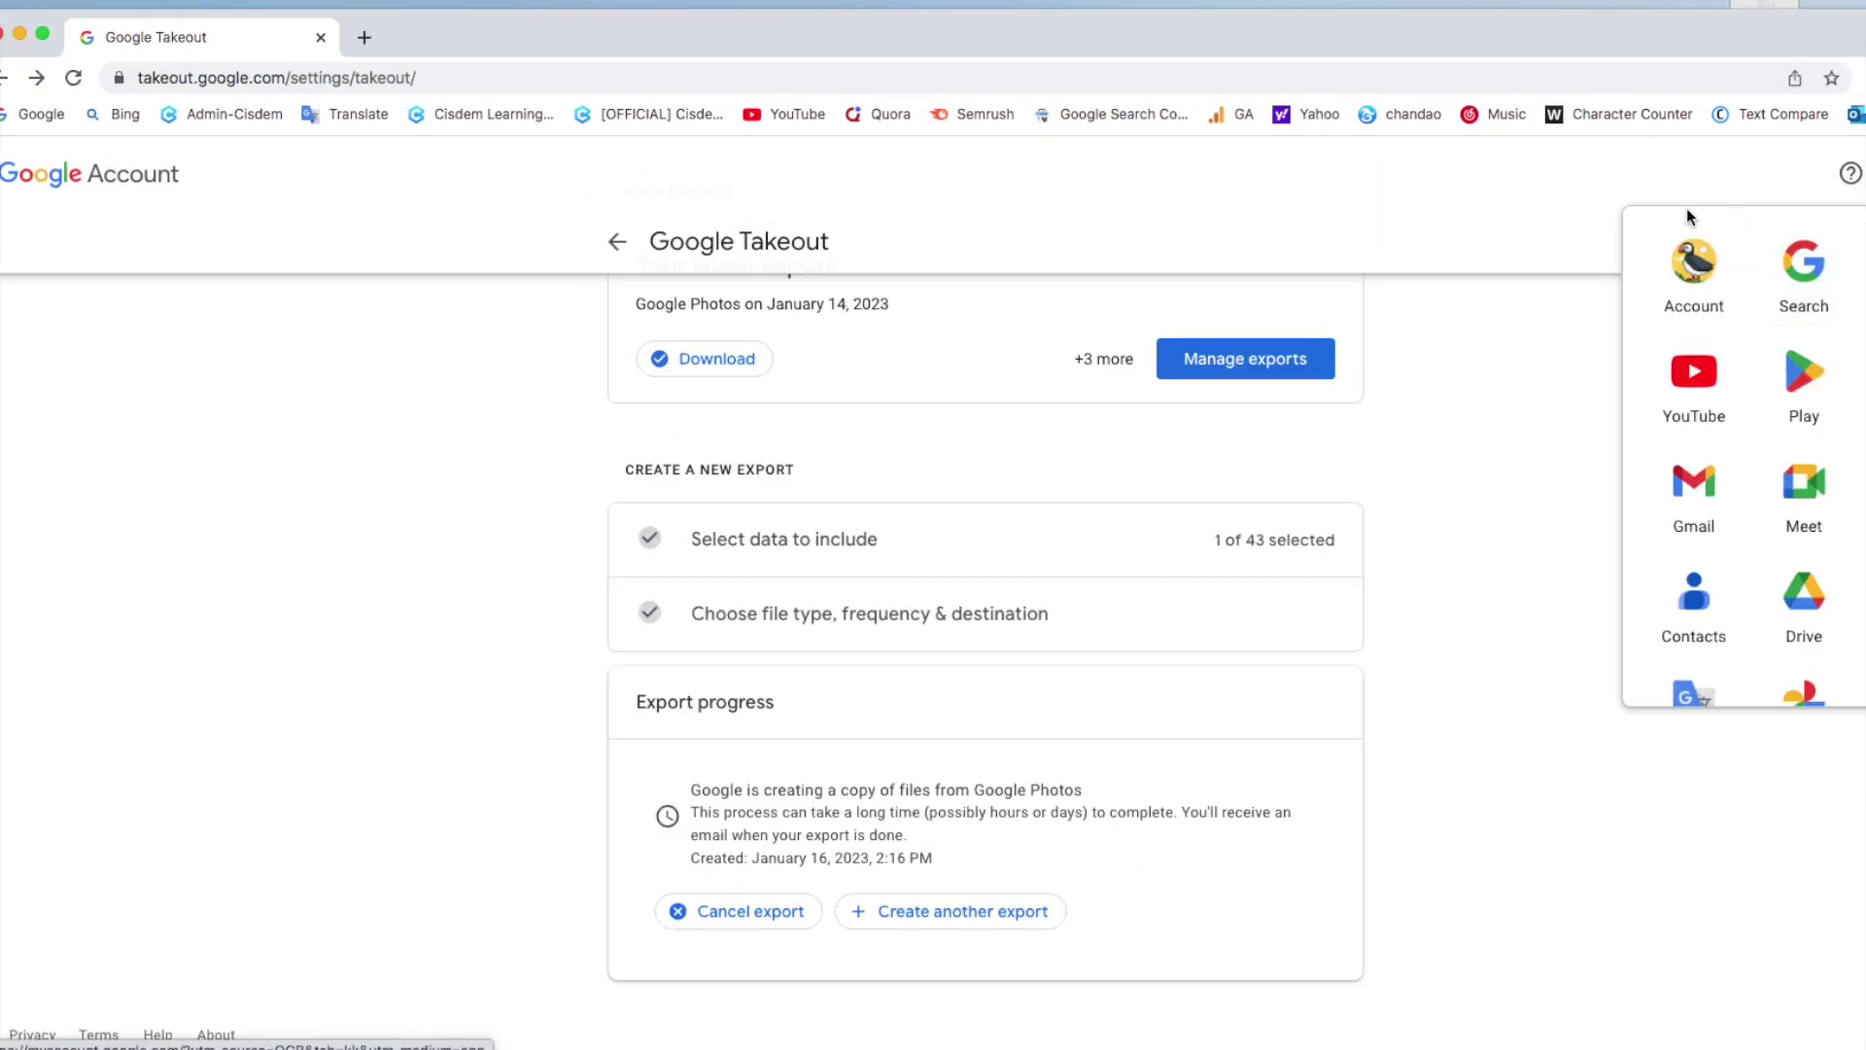
- From Gmail's Takeout email, verify with the account password and download the 202.3 MB export zip
left_click(1706, 500)
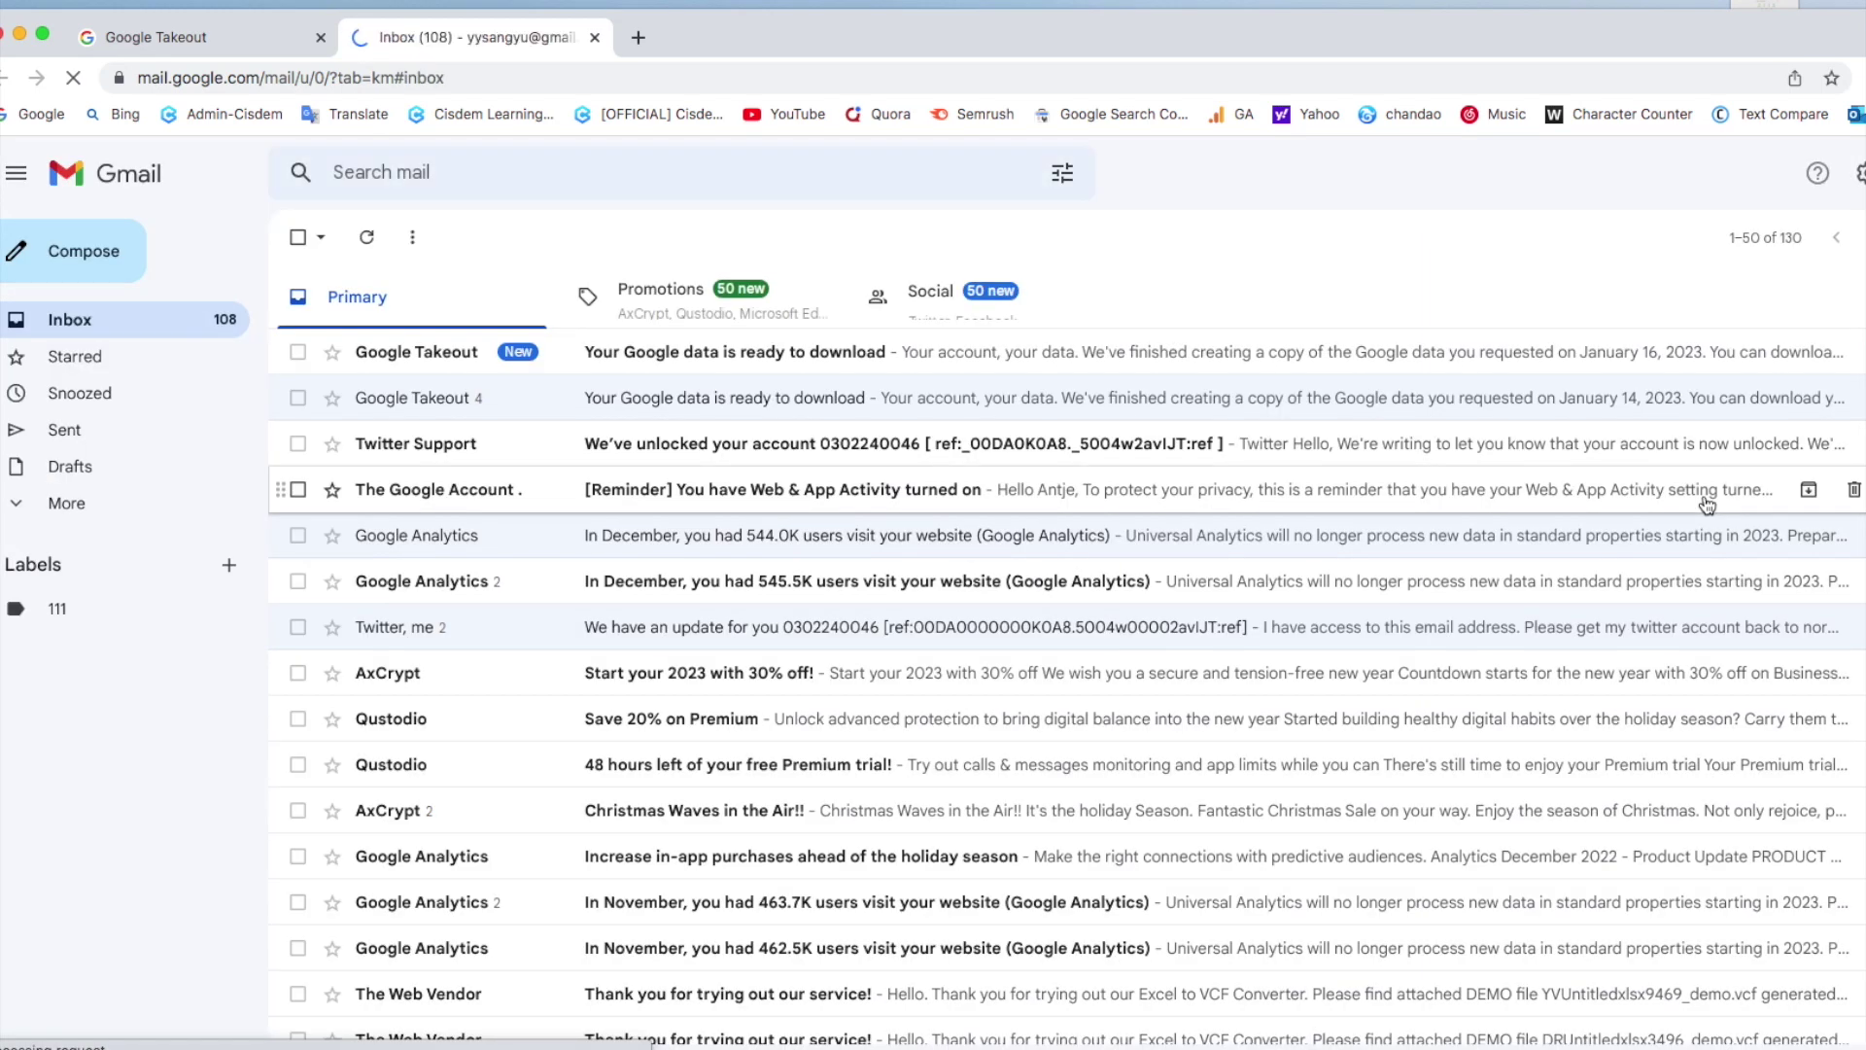
left_click(1085, 364)
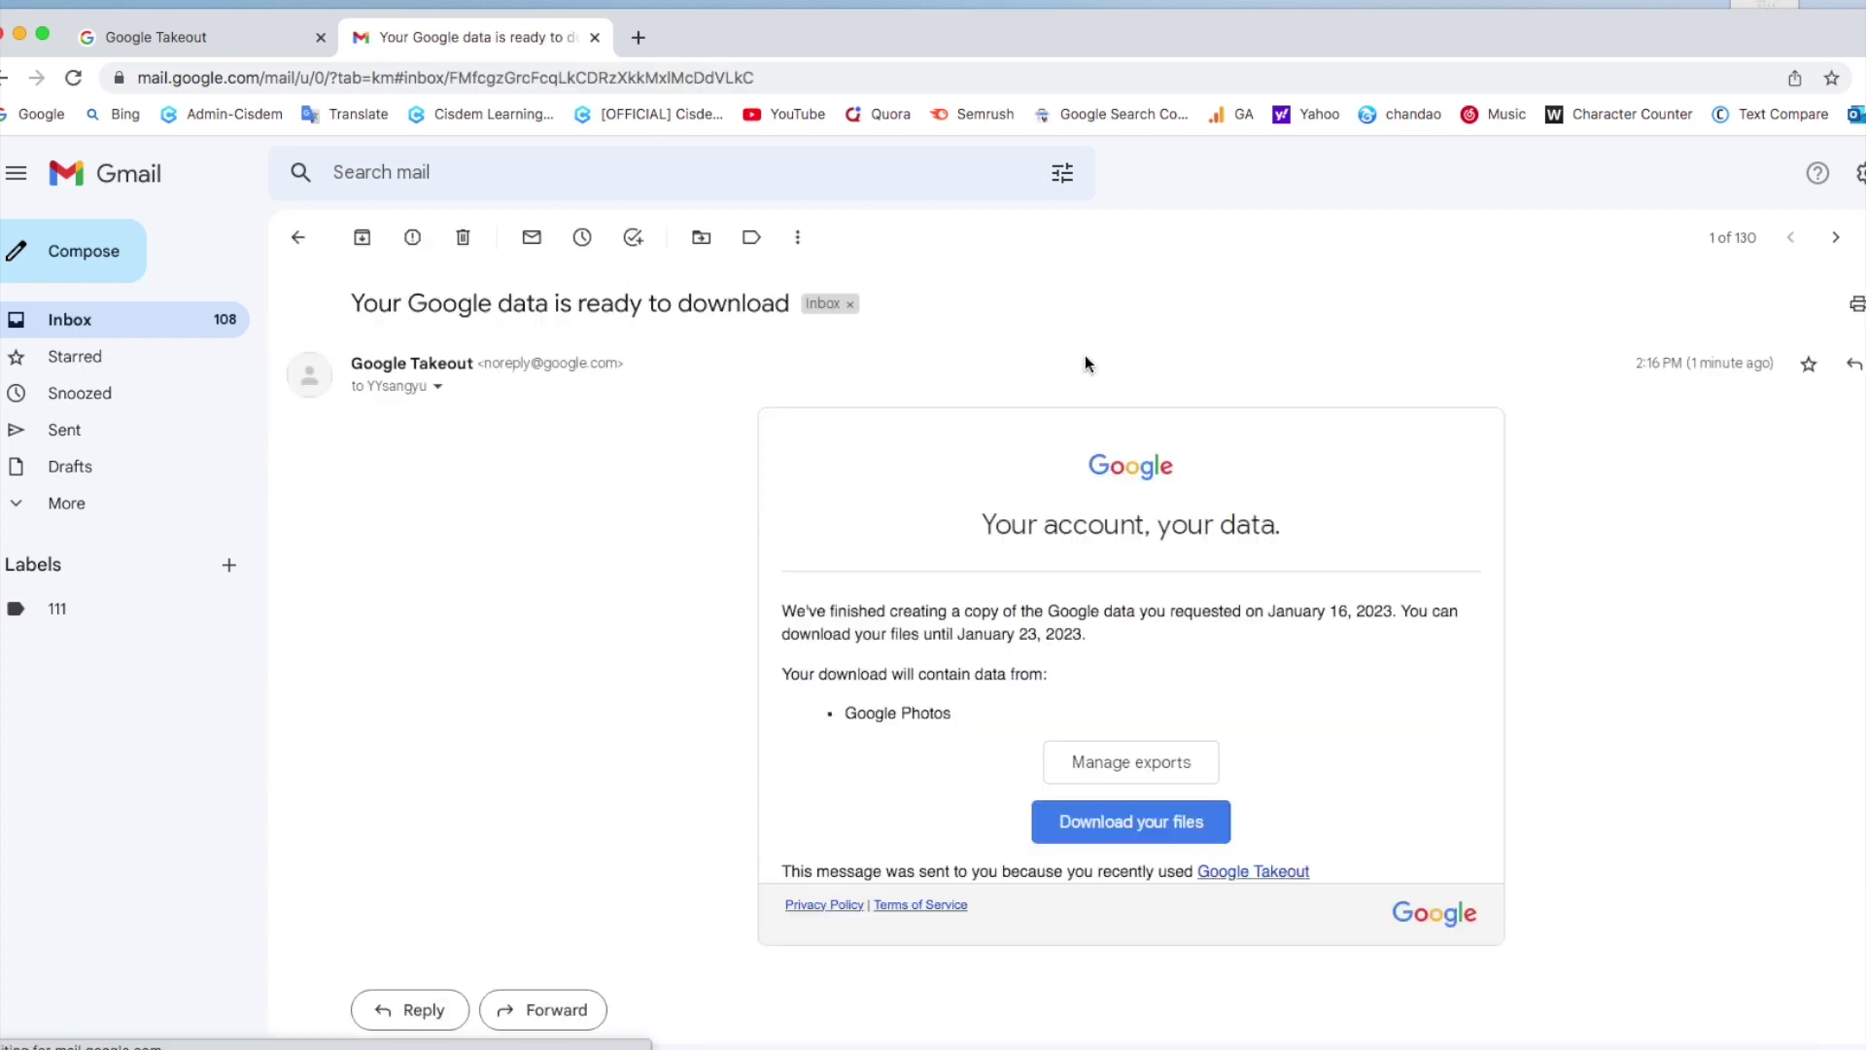
left_click(1143, 834)
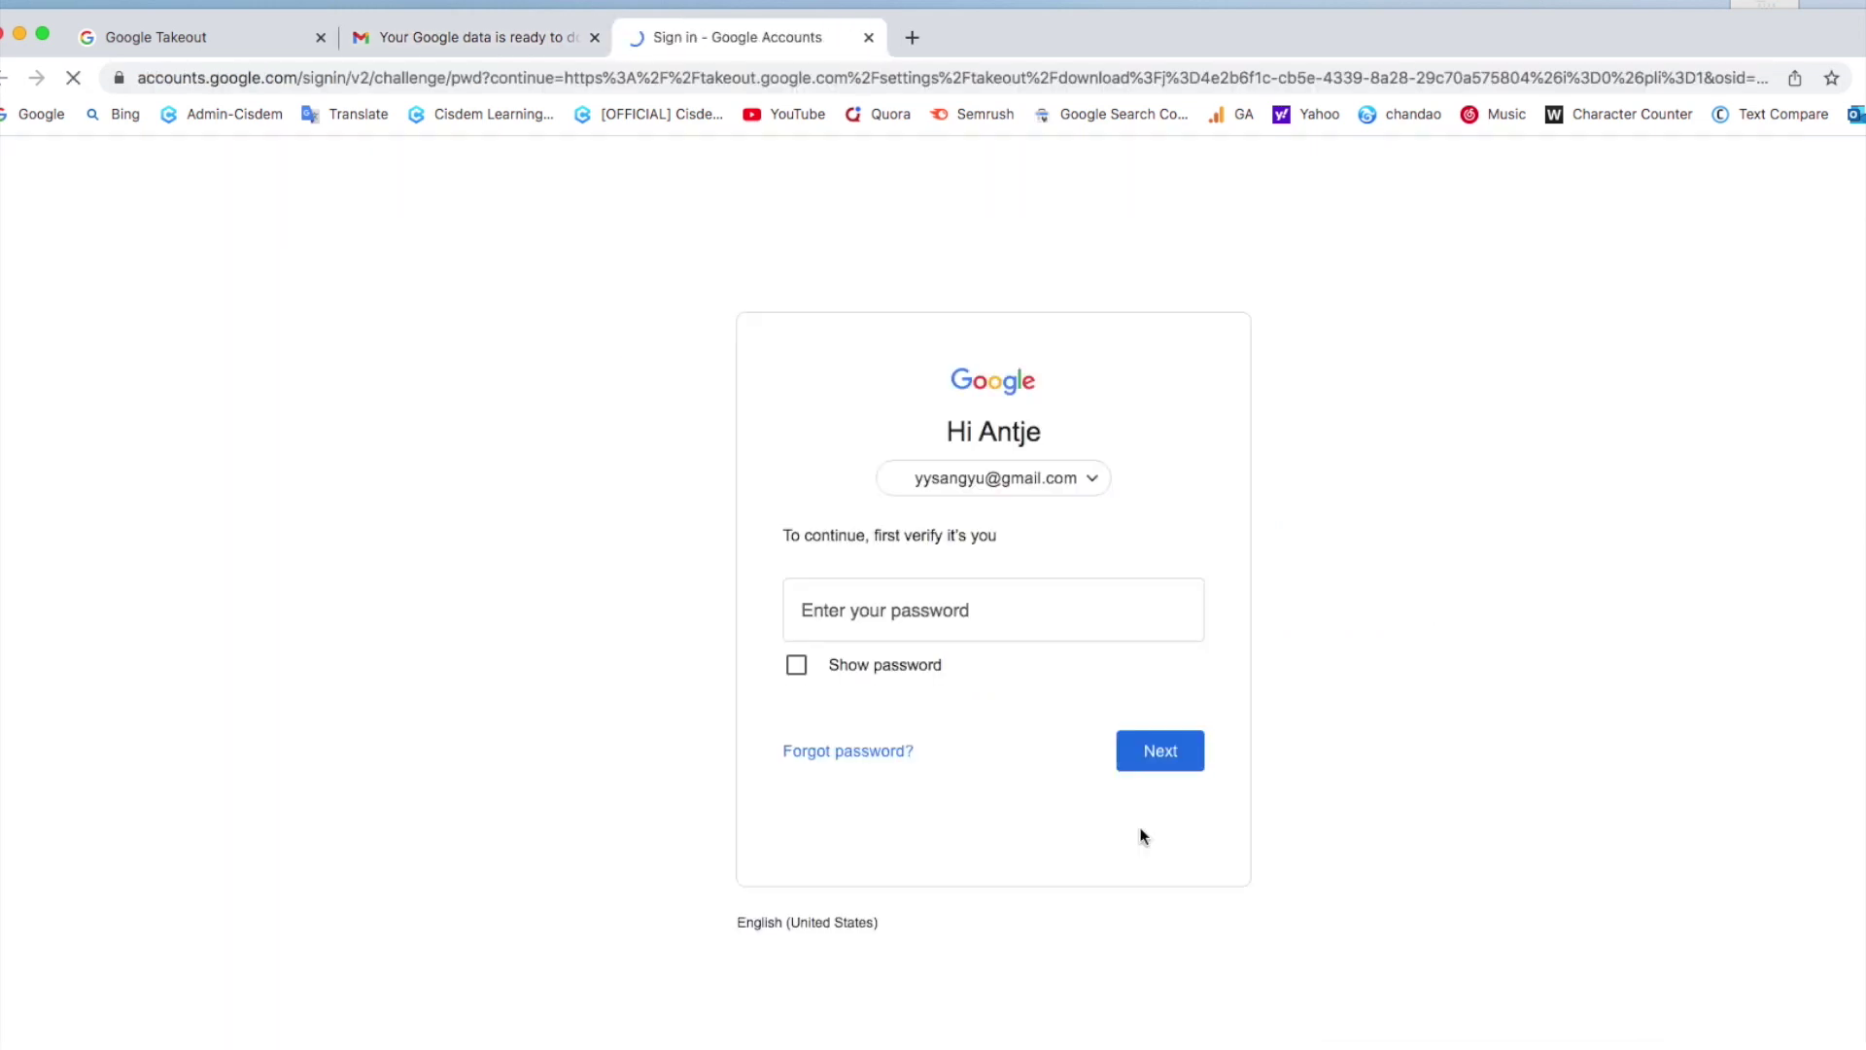
left_click(940, 598)
type("••••••••••••")
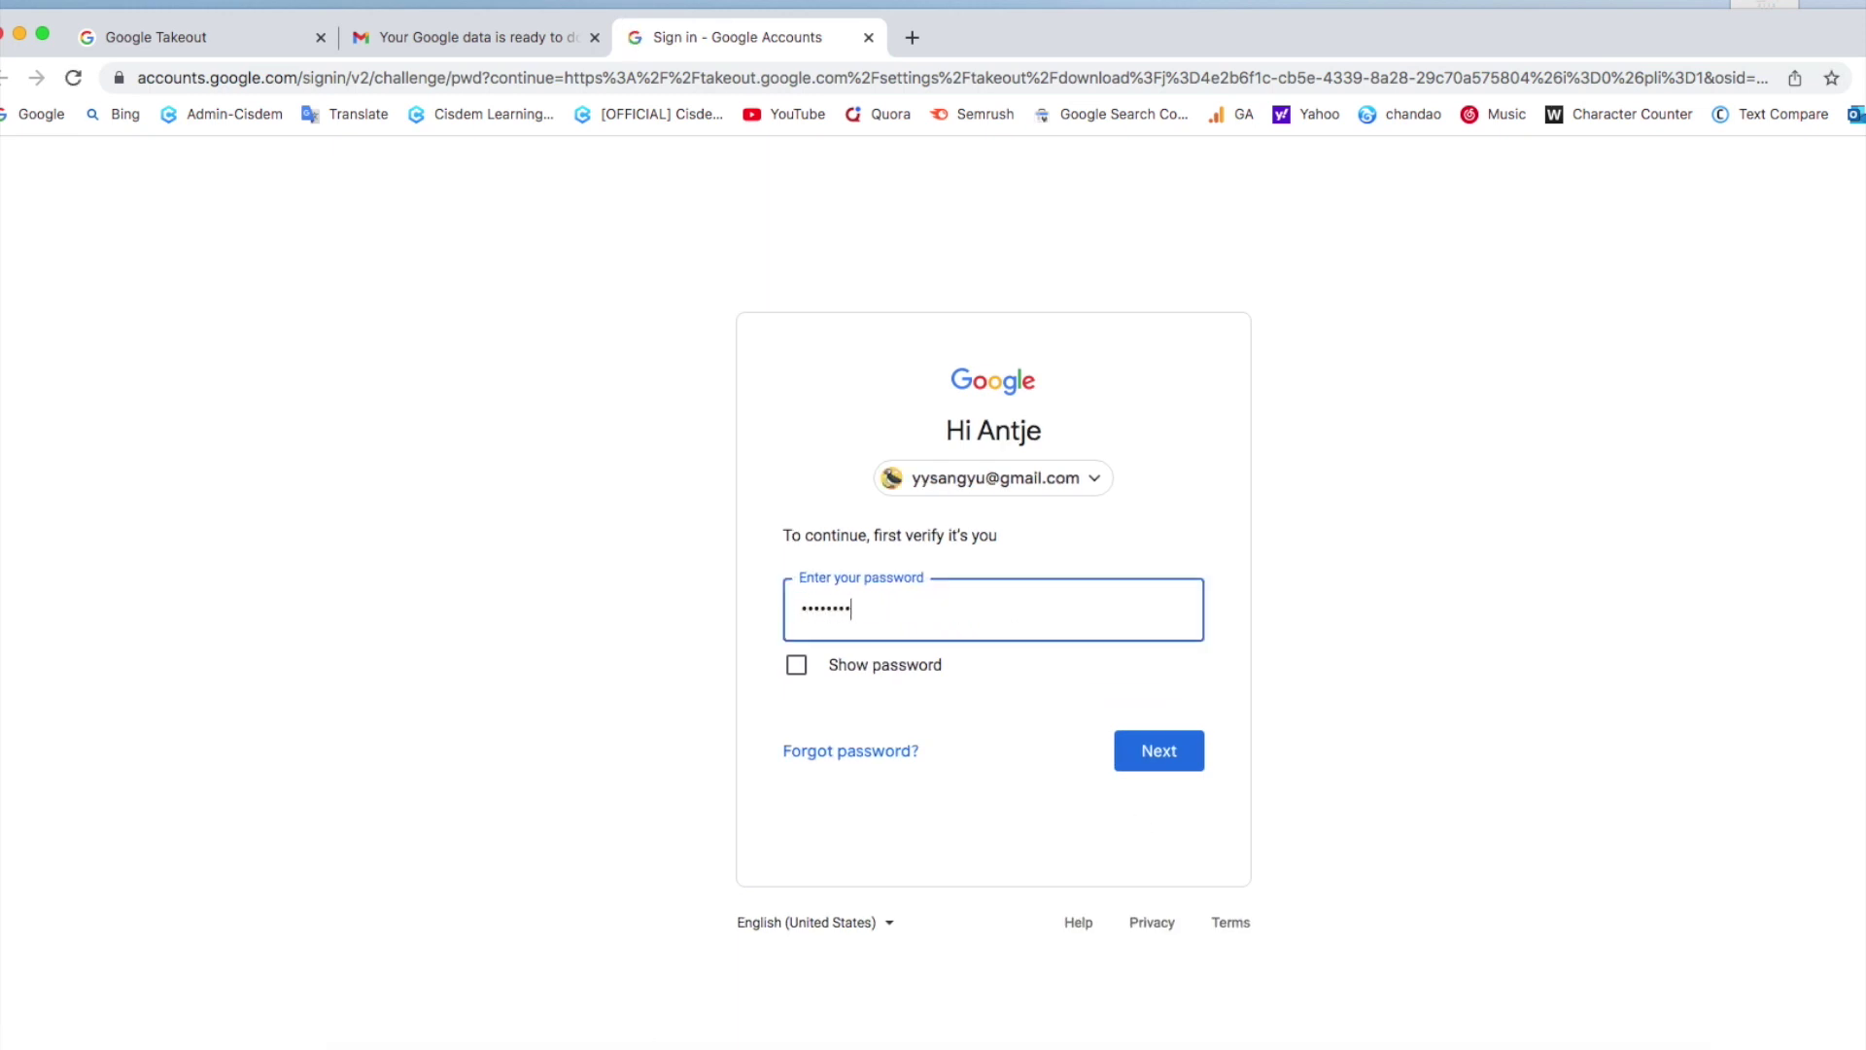
key("Return")
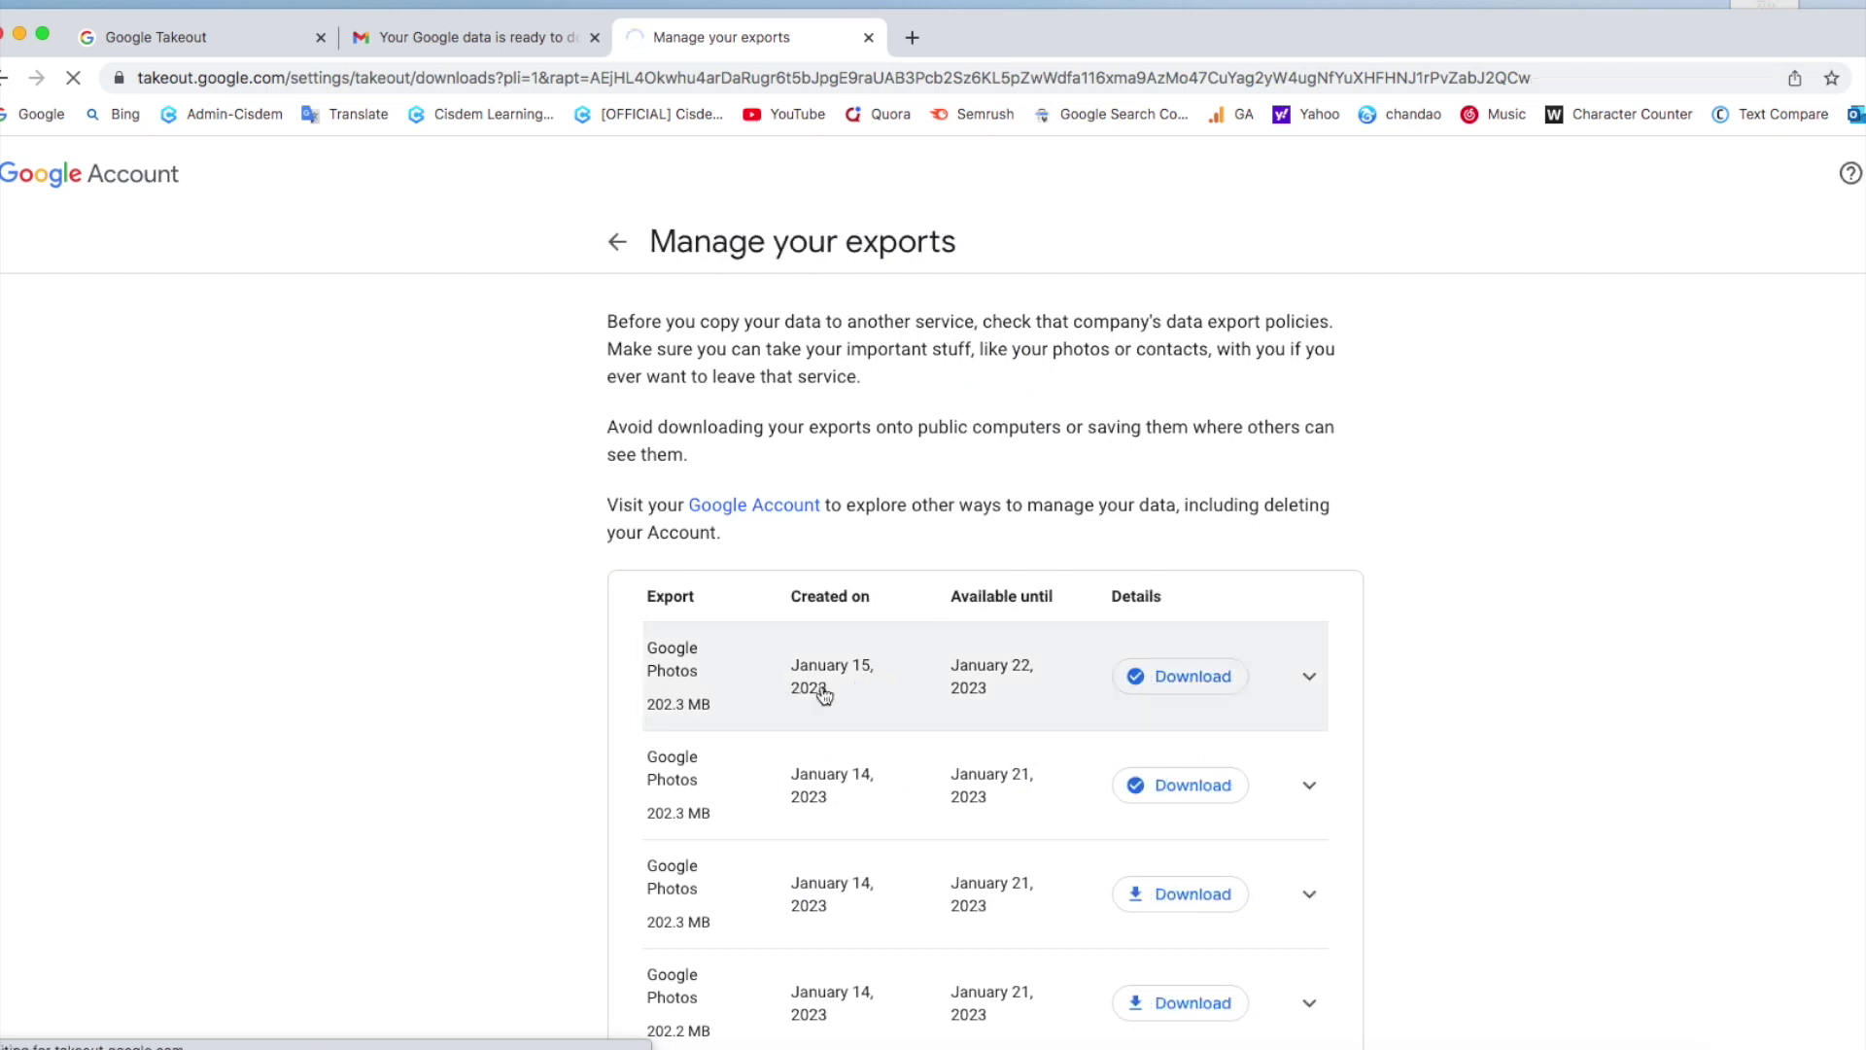
left_click(1194, 679)
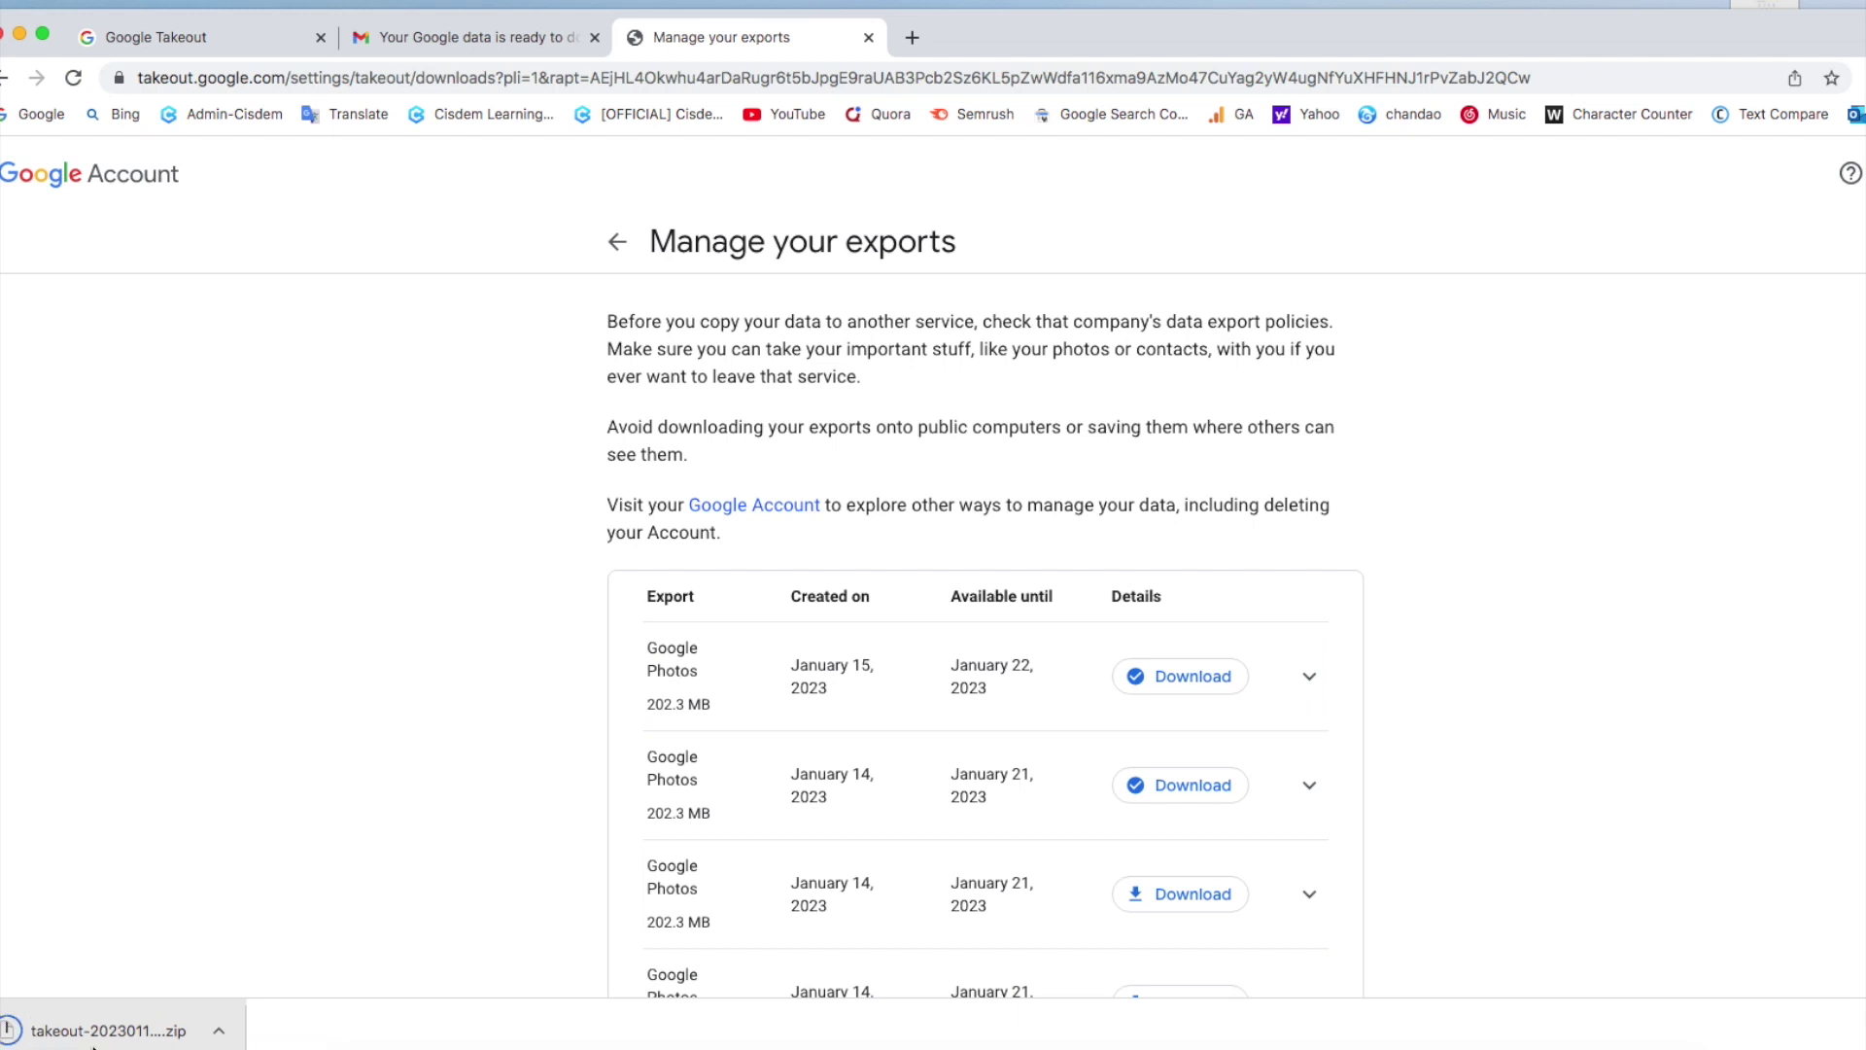
- Unzip the takeout download into Takeout 6 and view the Photos from 2022 and 2023 folders
right_click(95, 1040)
left_click(145, 1029)
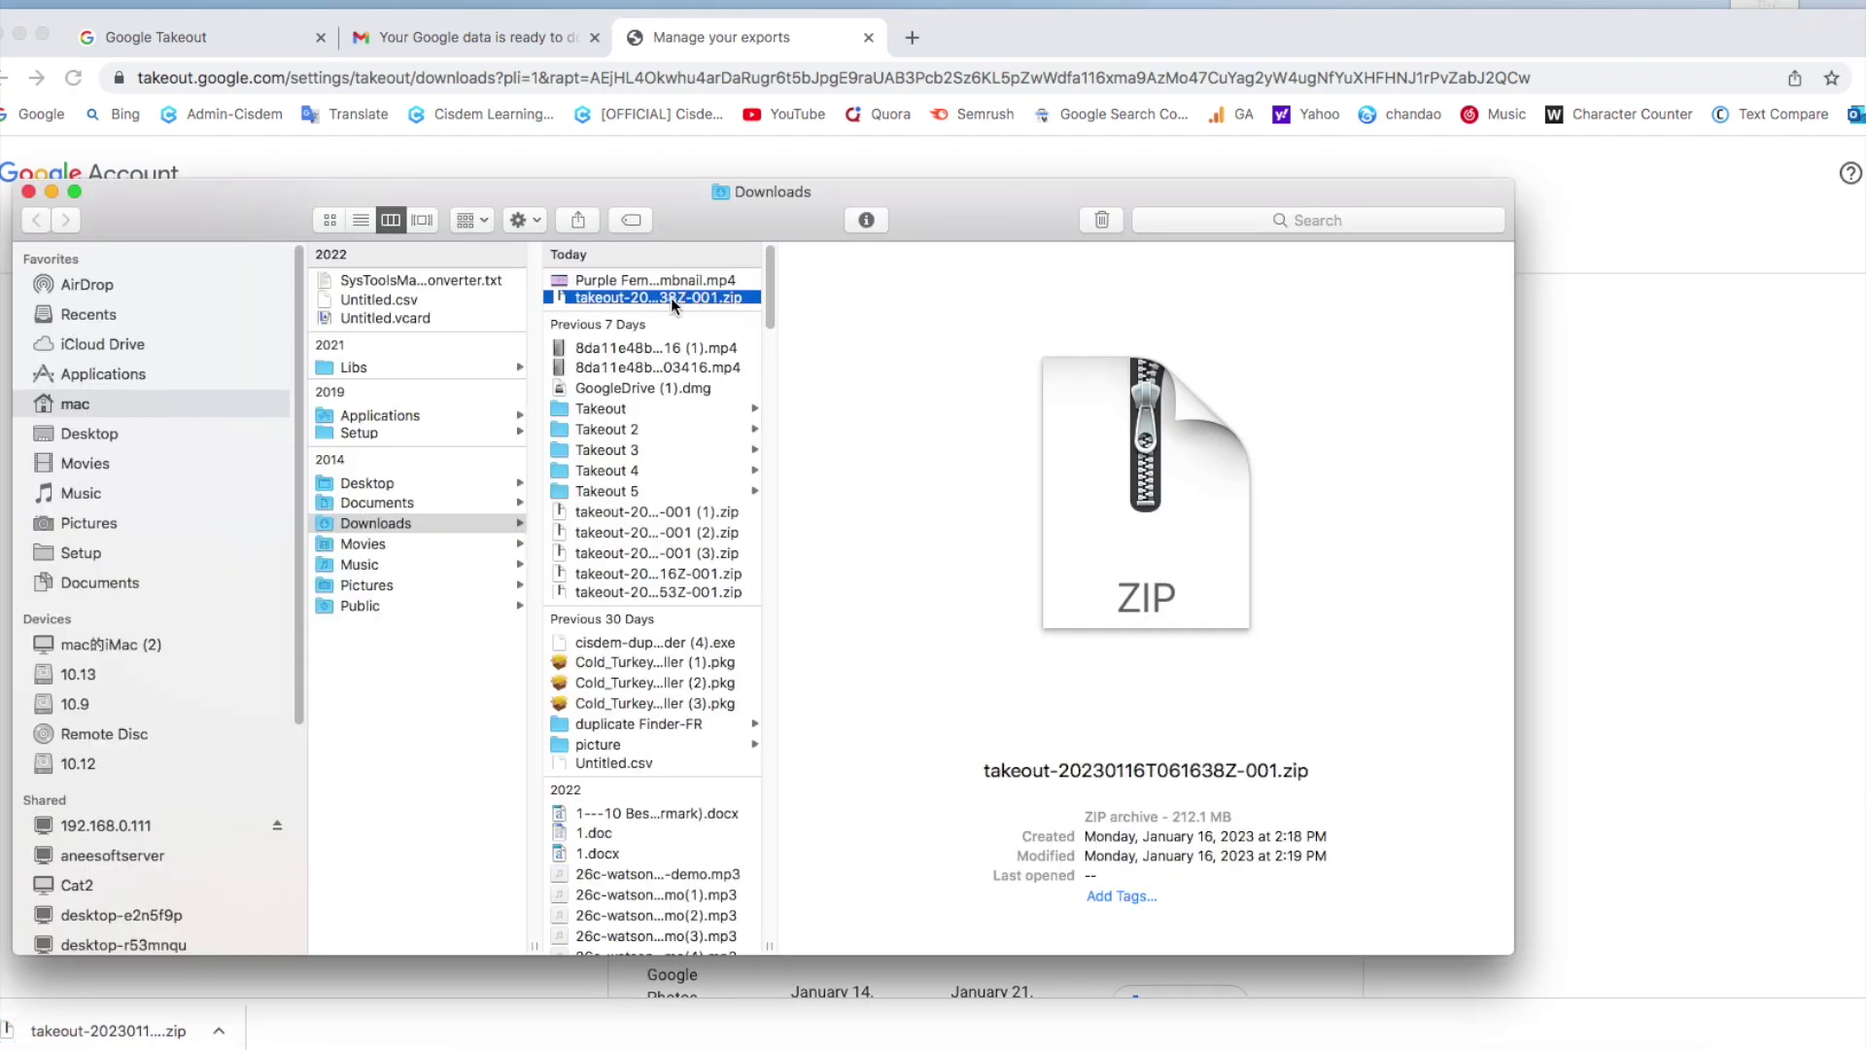
double_click(671, 298)
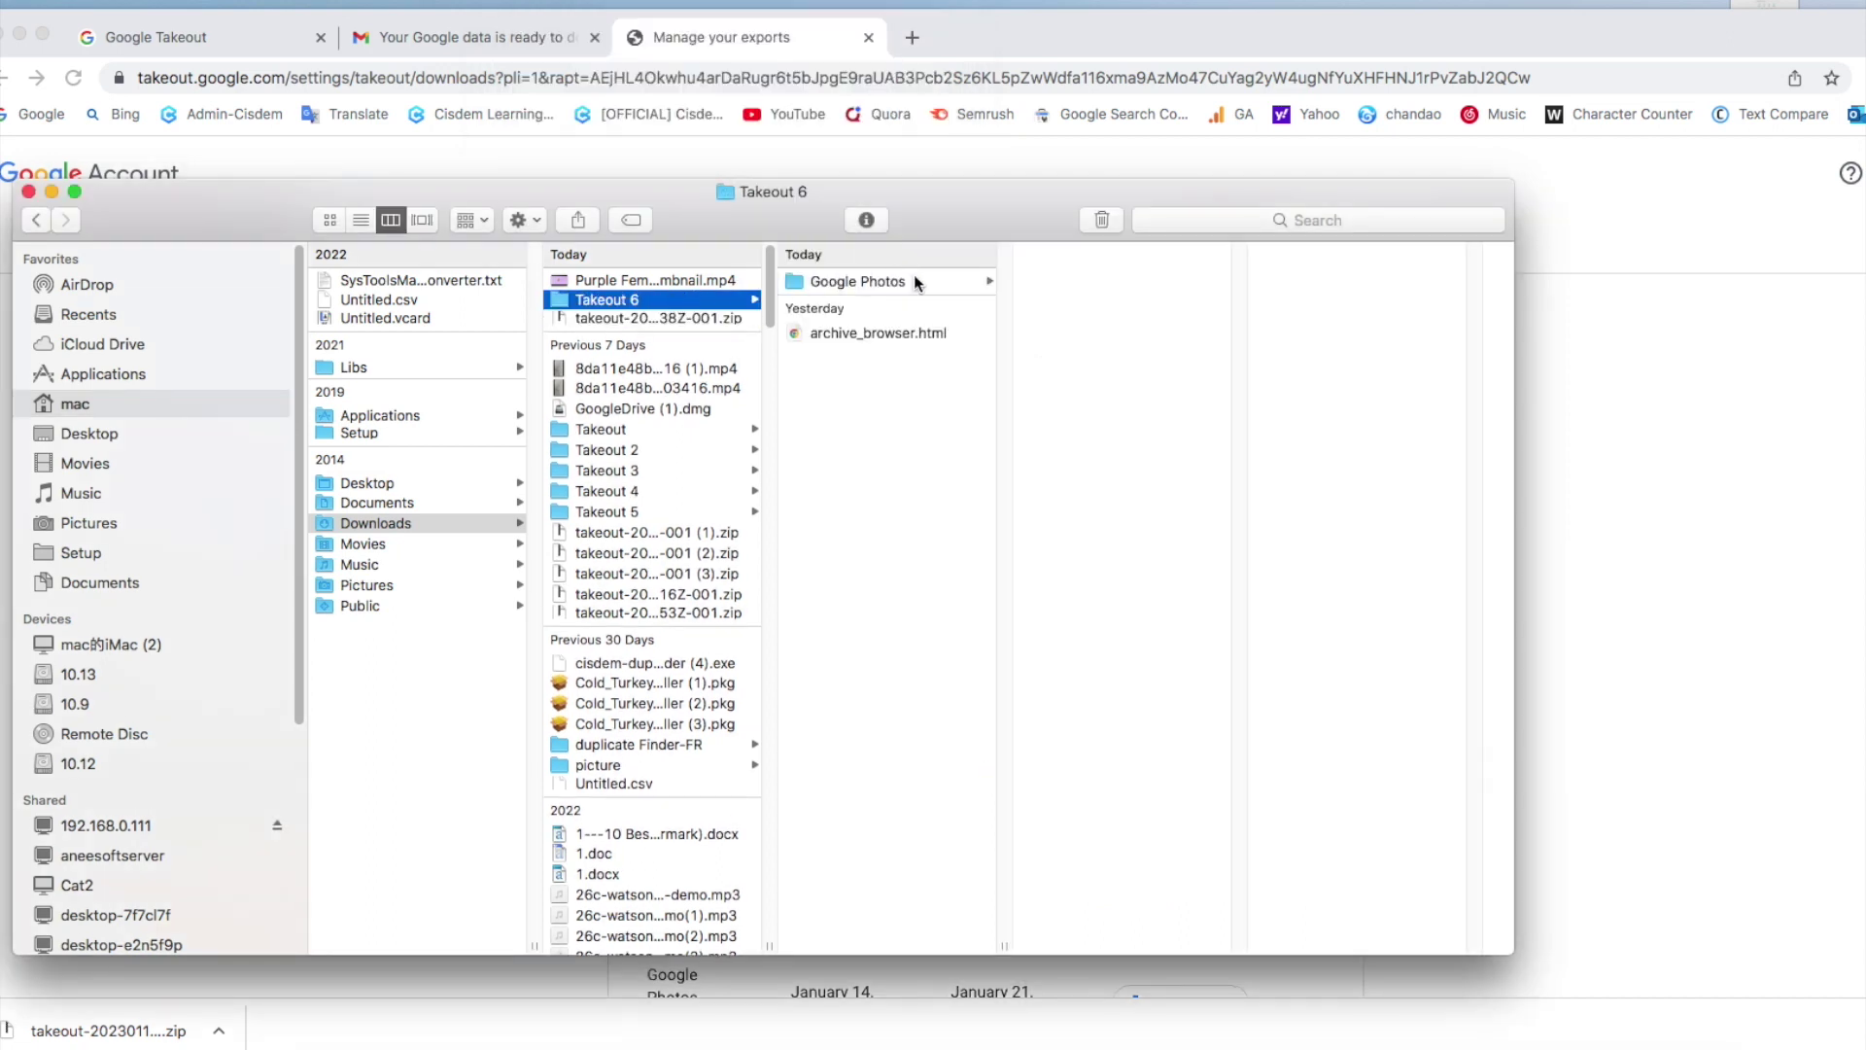
left_click(913, 282)
left_click(1134, 282)
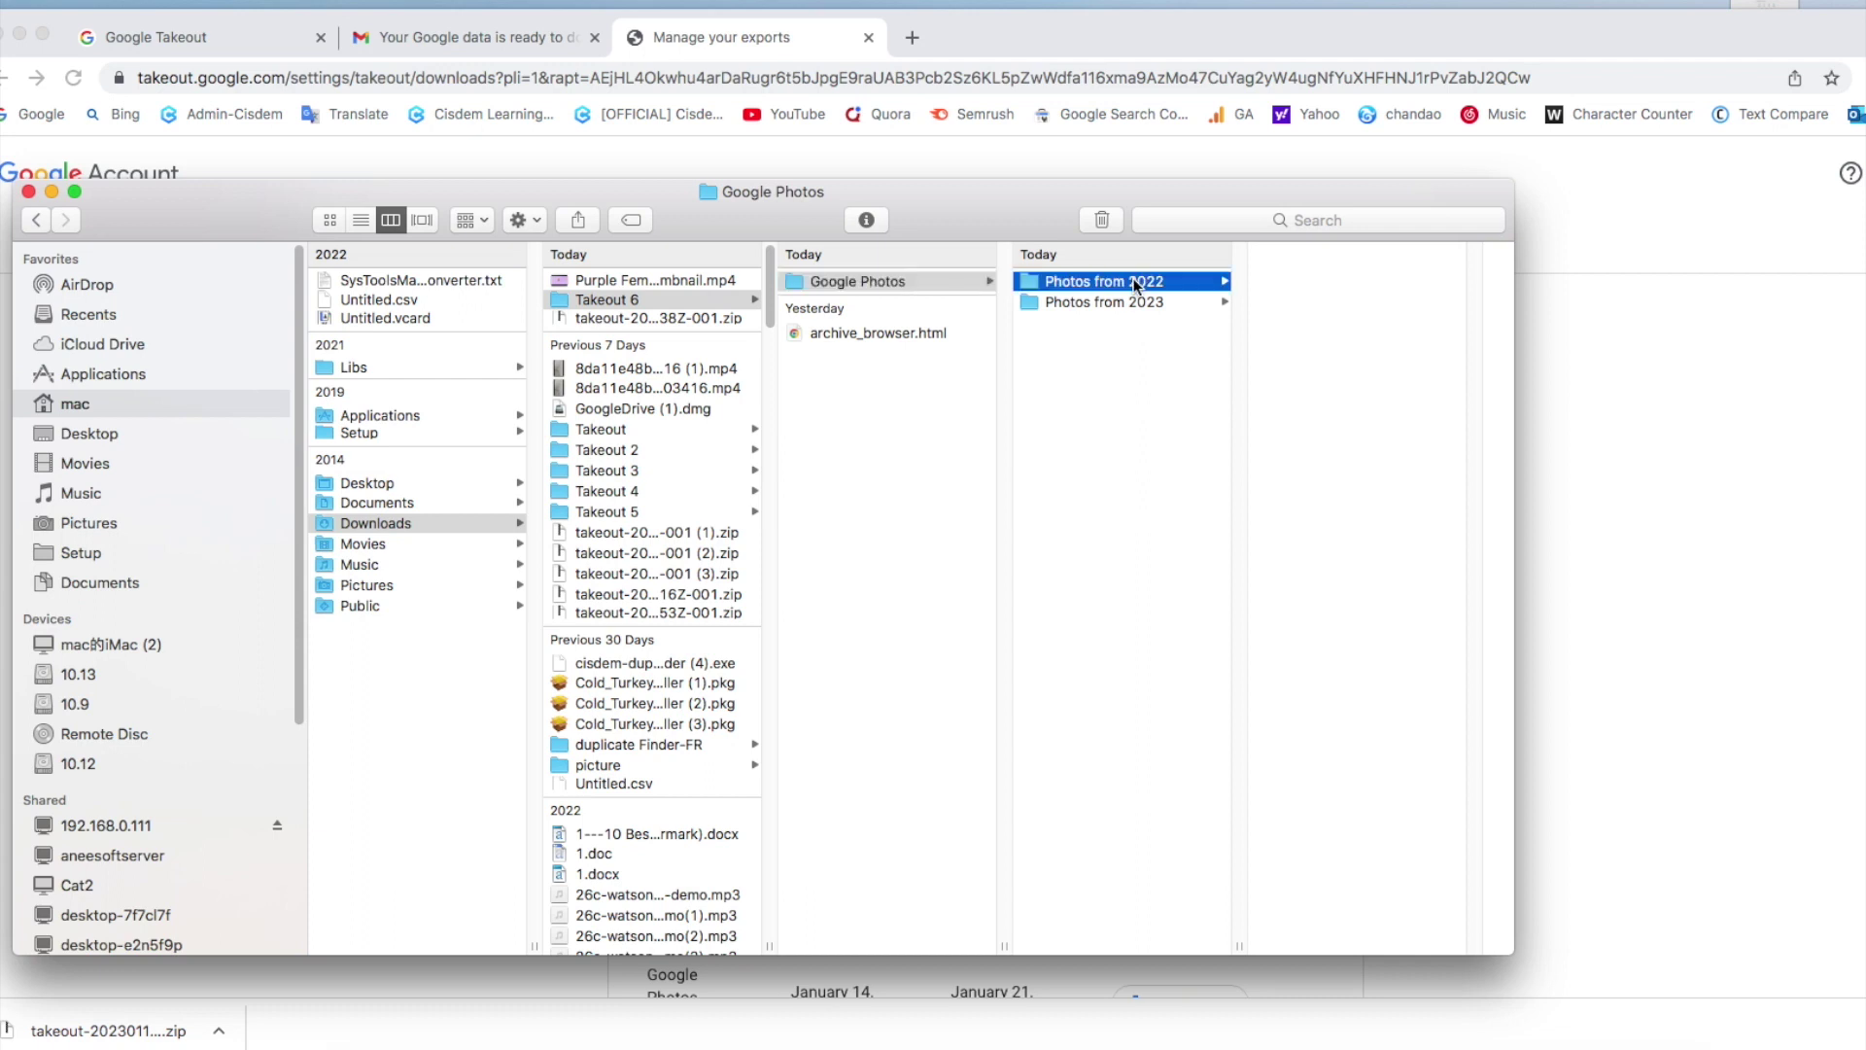
left_click(1128, 304)
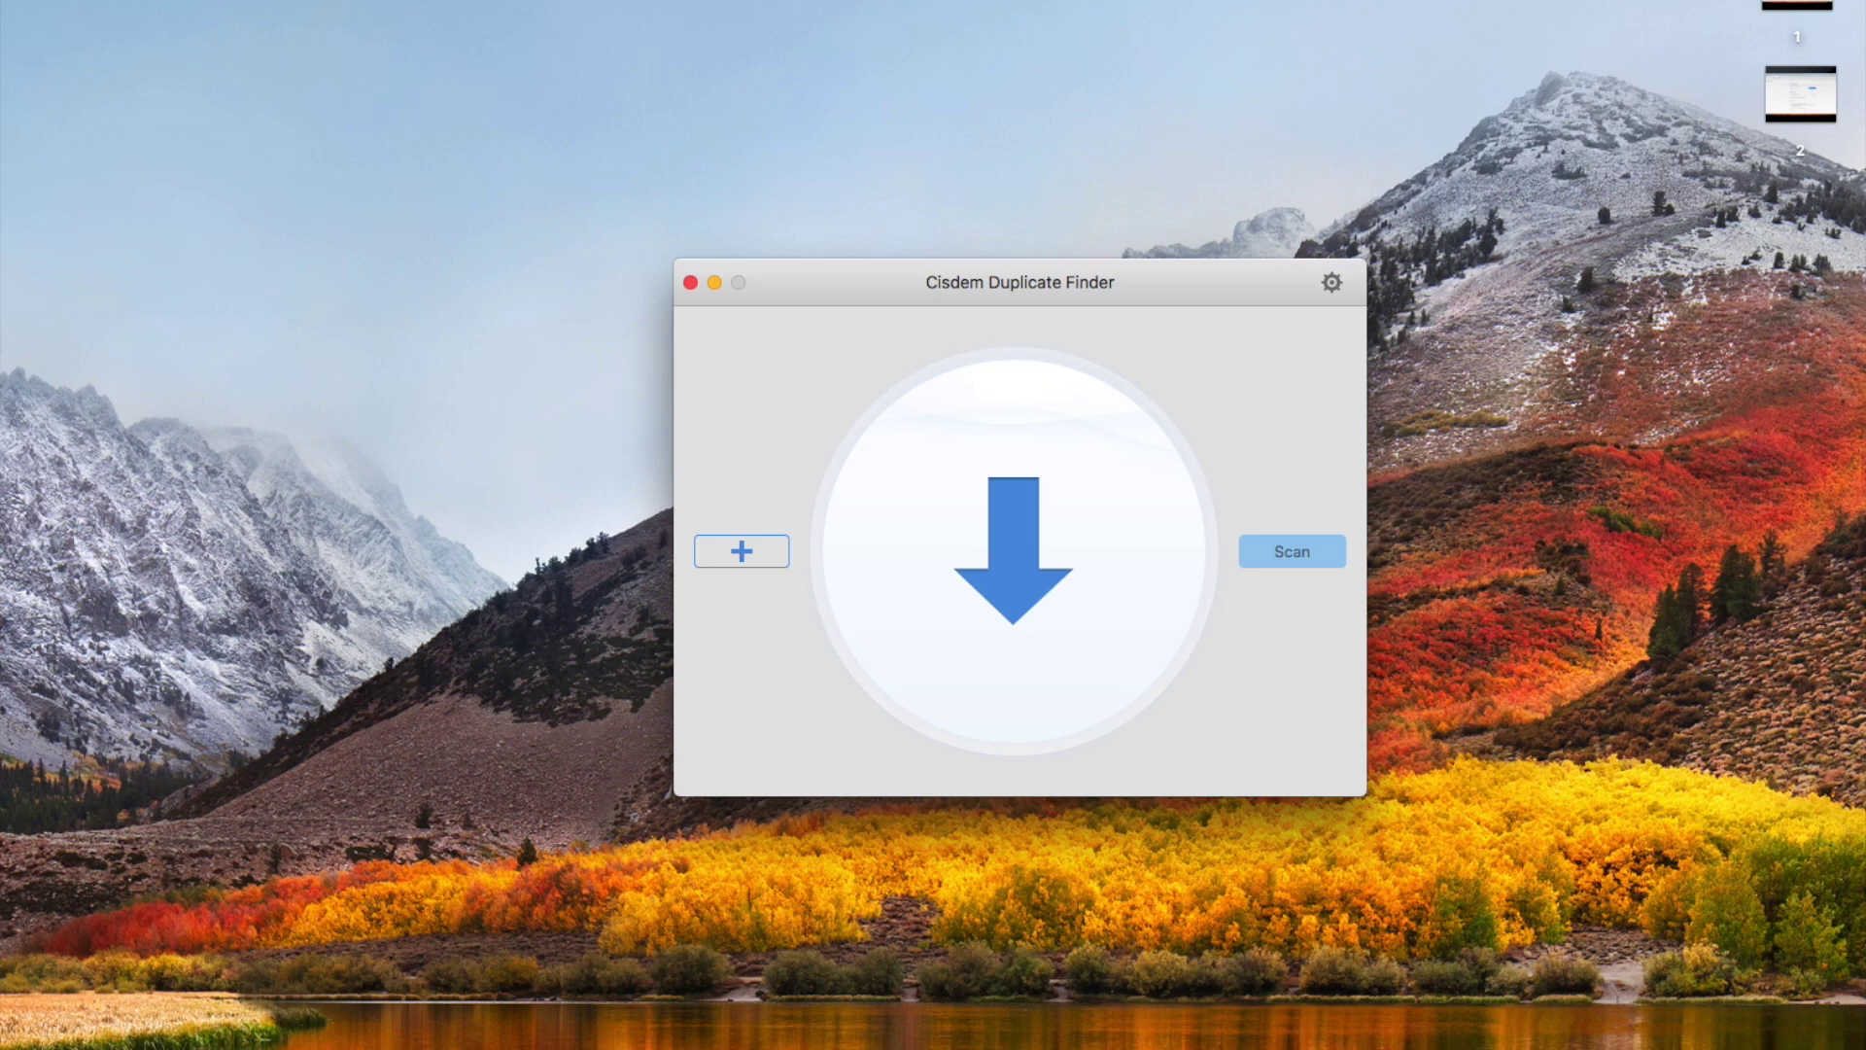
- Set similar-image histogram and features similarity to 57% with Speed priority in Preferences
left_click(1331, 283)
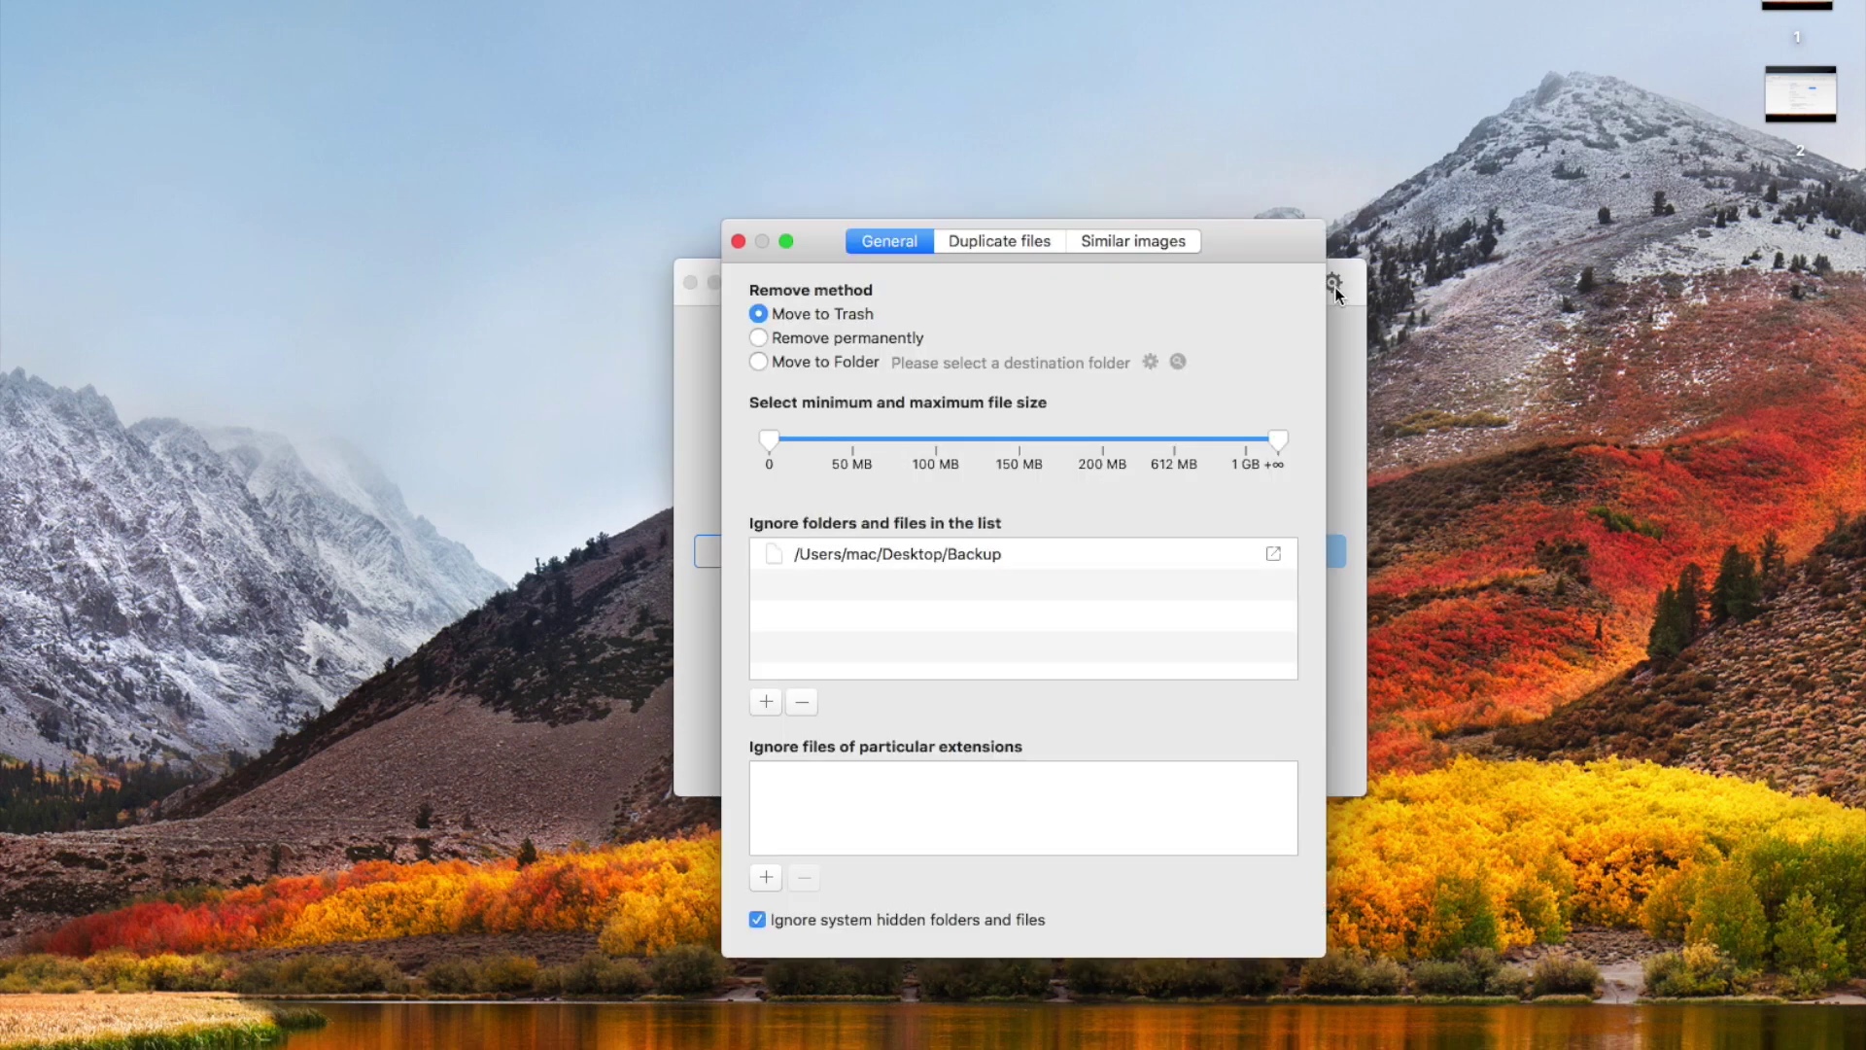
left_click(1141, 251)
left_click_drag(832, 436, 1031, 439)
left_click_drag(834, 498, 1031, 498)
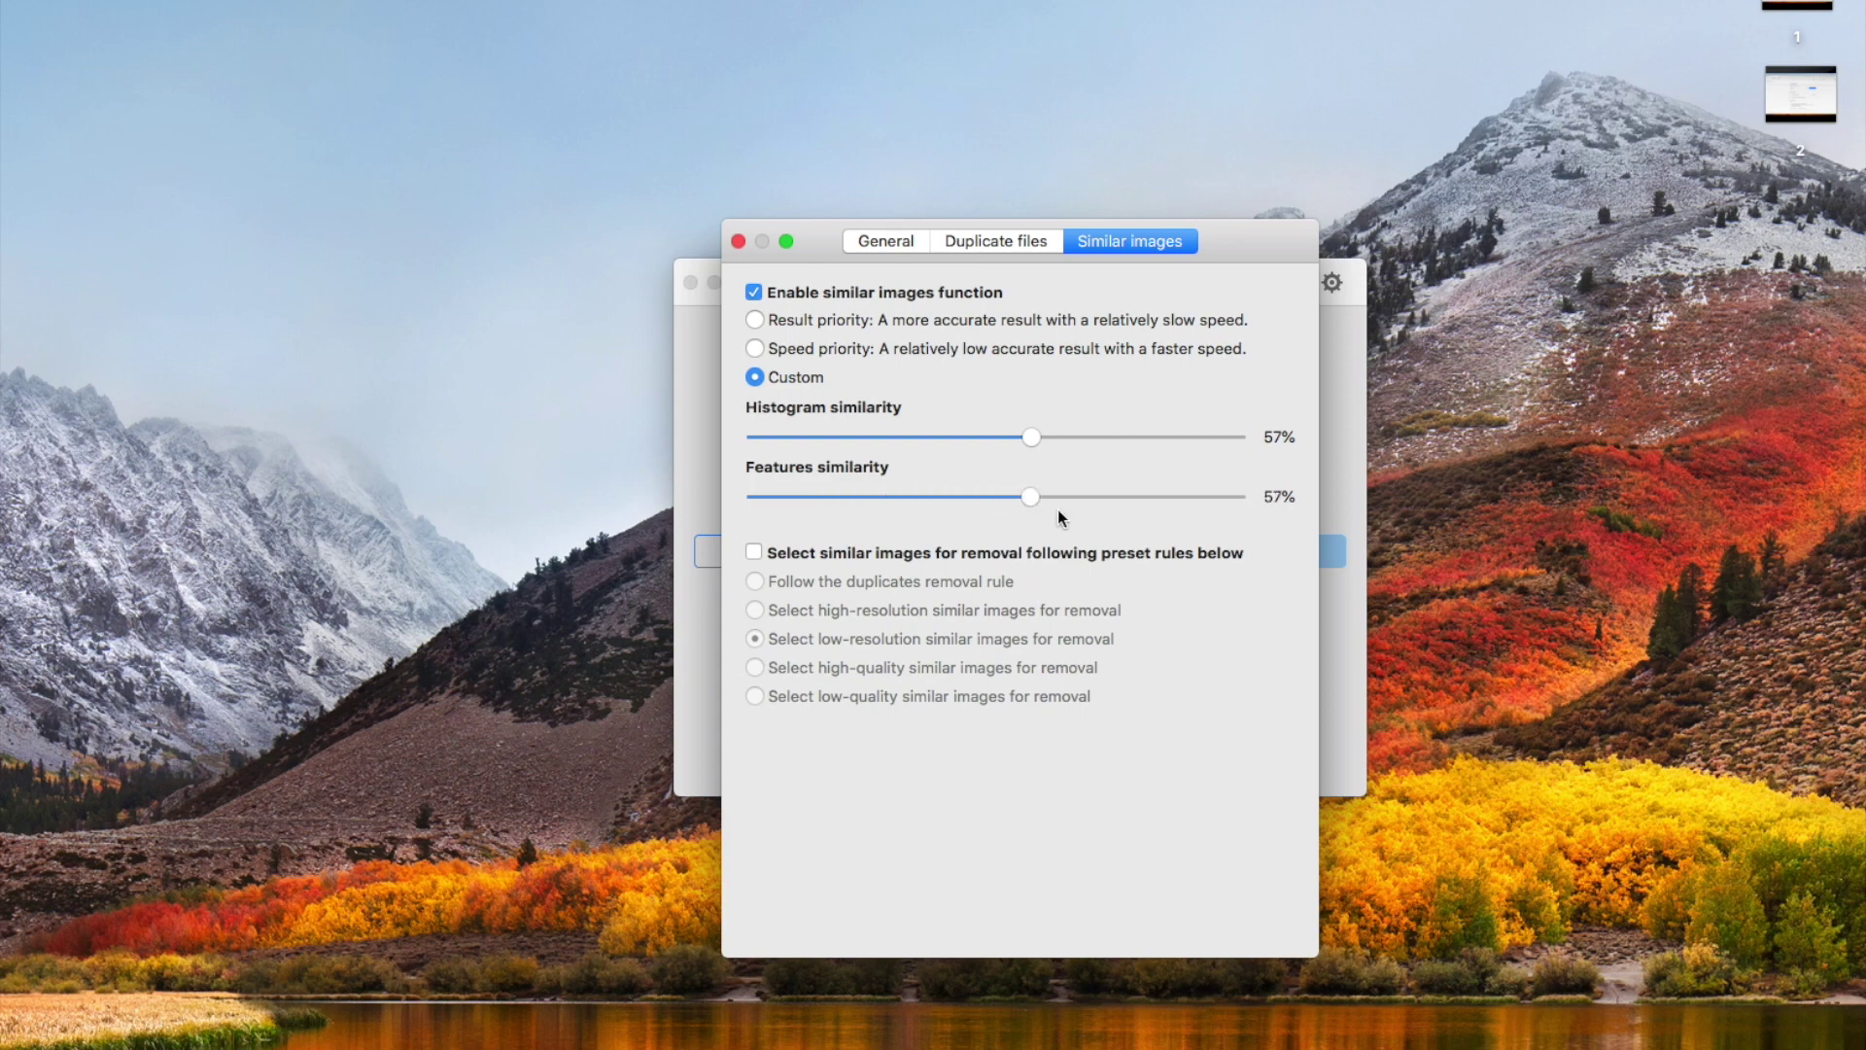
left_click(755, 321)
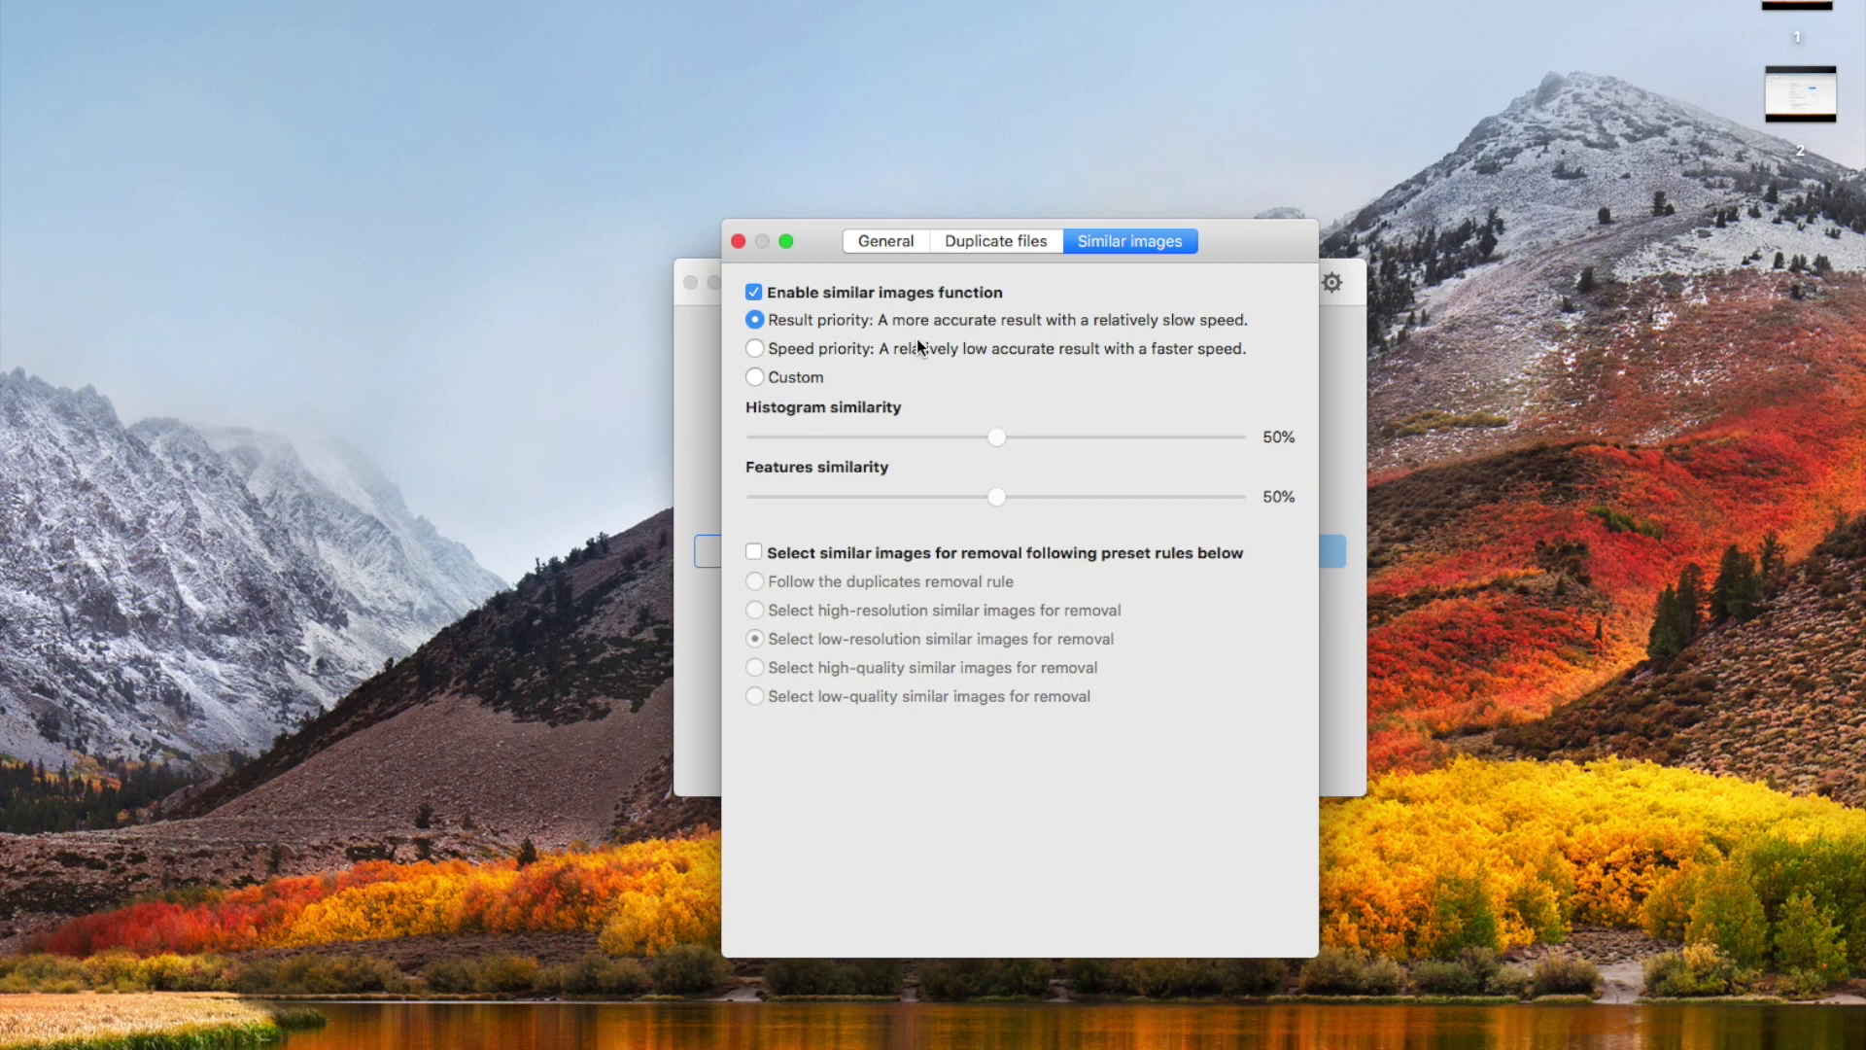
left_click(759, 350)
left_click(738, 241)
- Add the exported Google Photos folder to Cisdem and start the duplicate scan
left_click_drag(1865, 797, 424, 859)
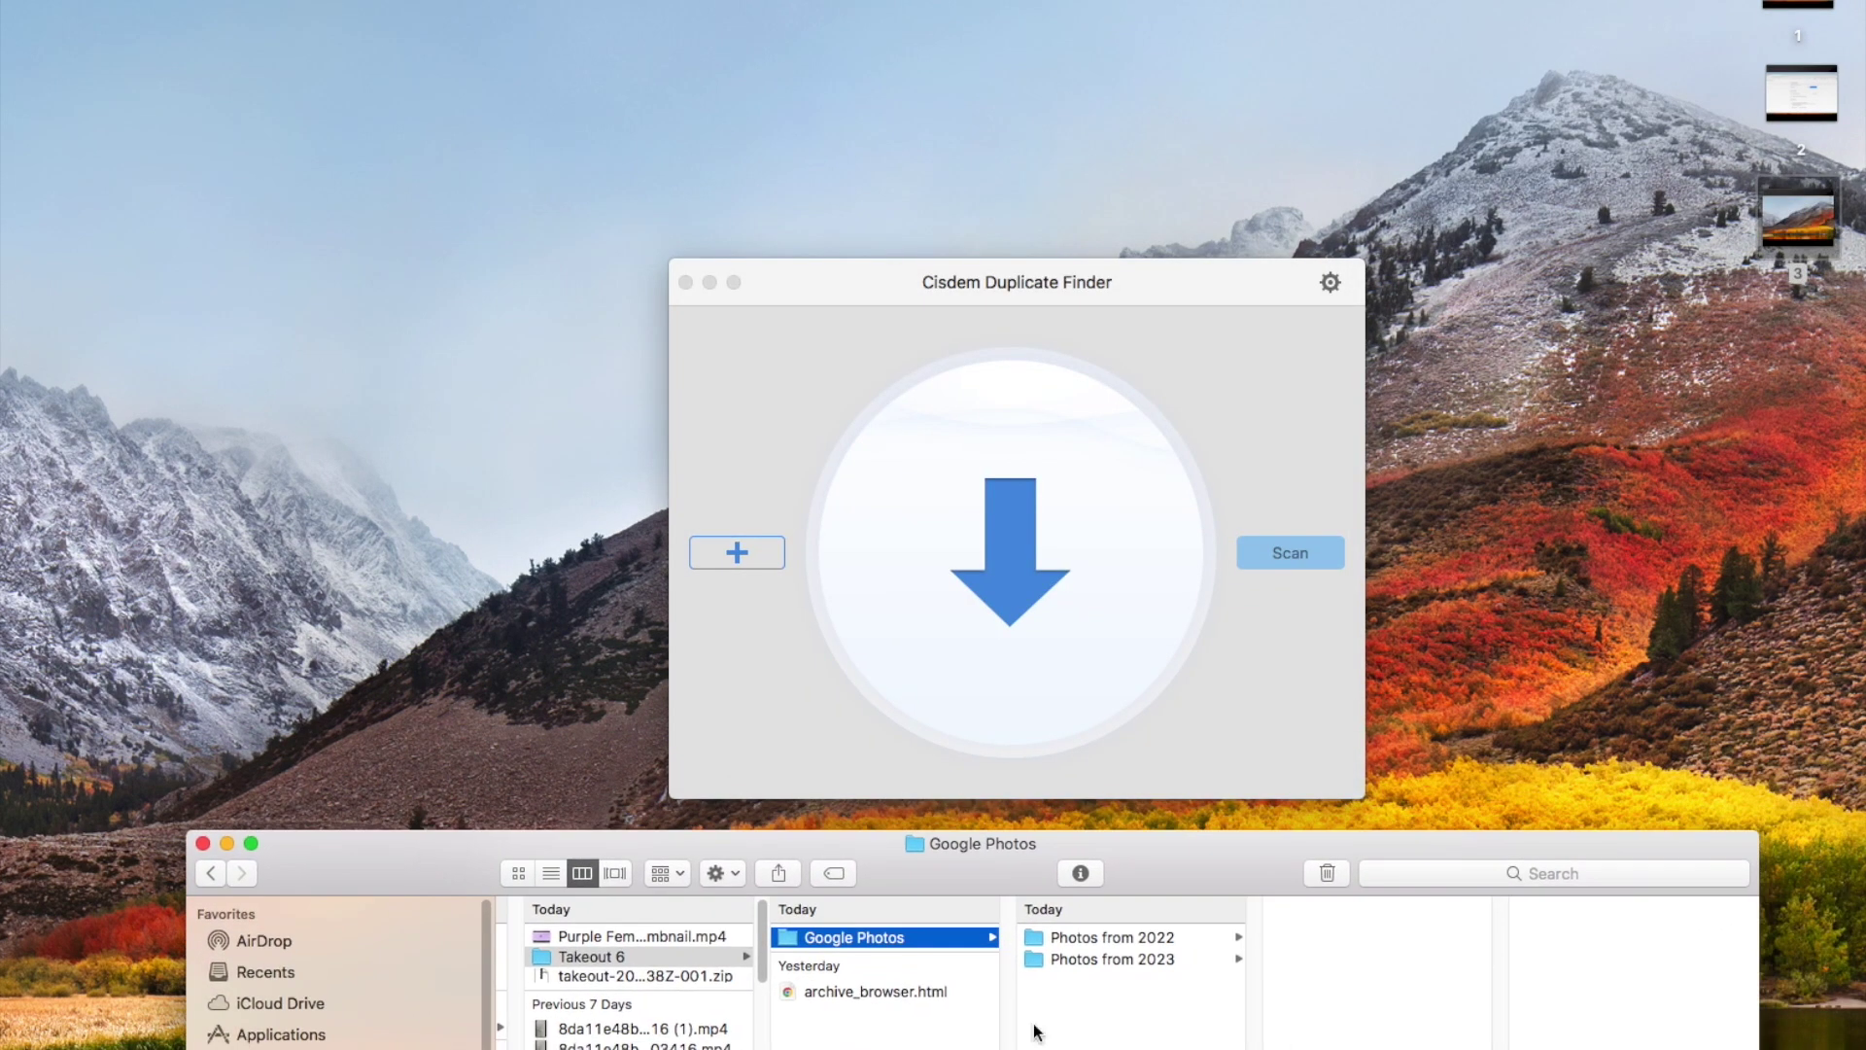
left_click_drag(917, 939, 1054, 541)
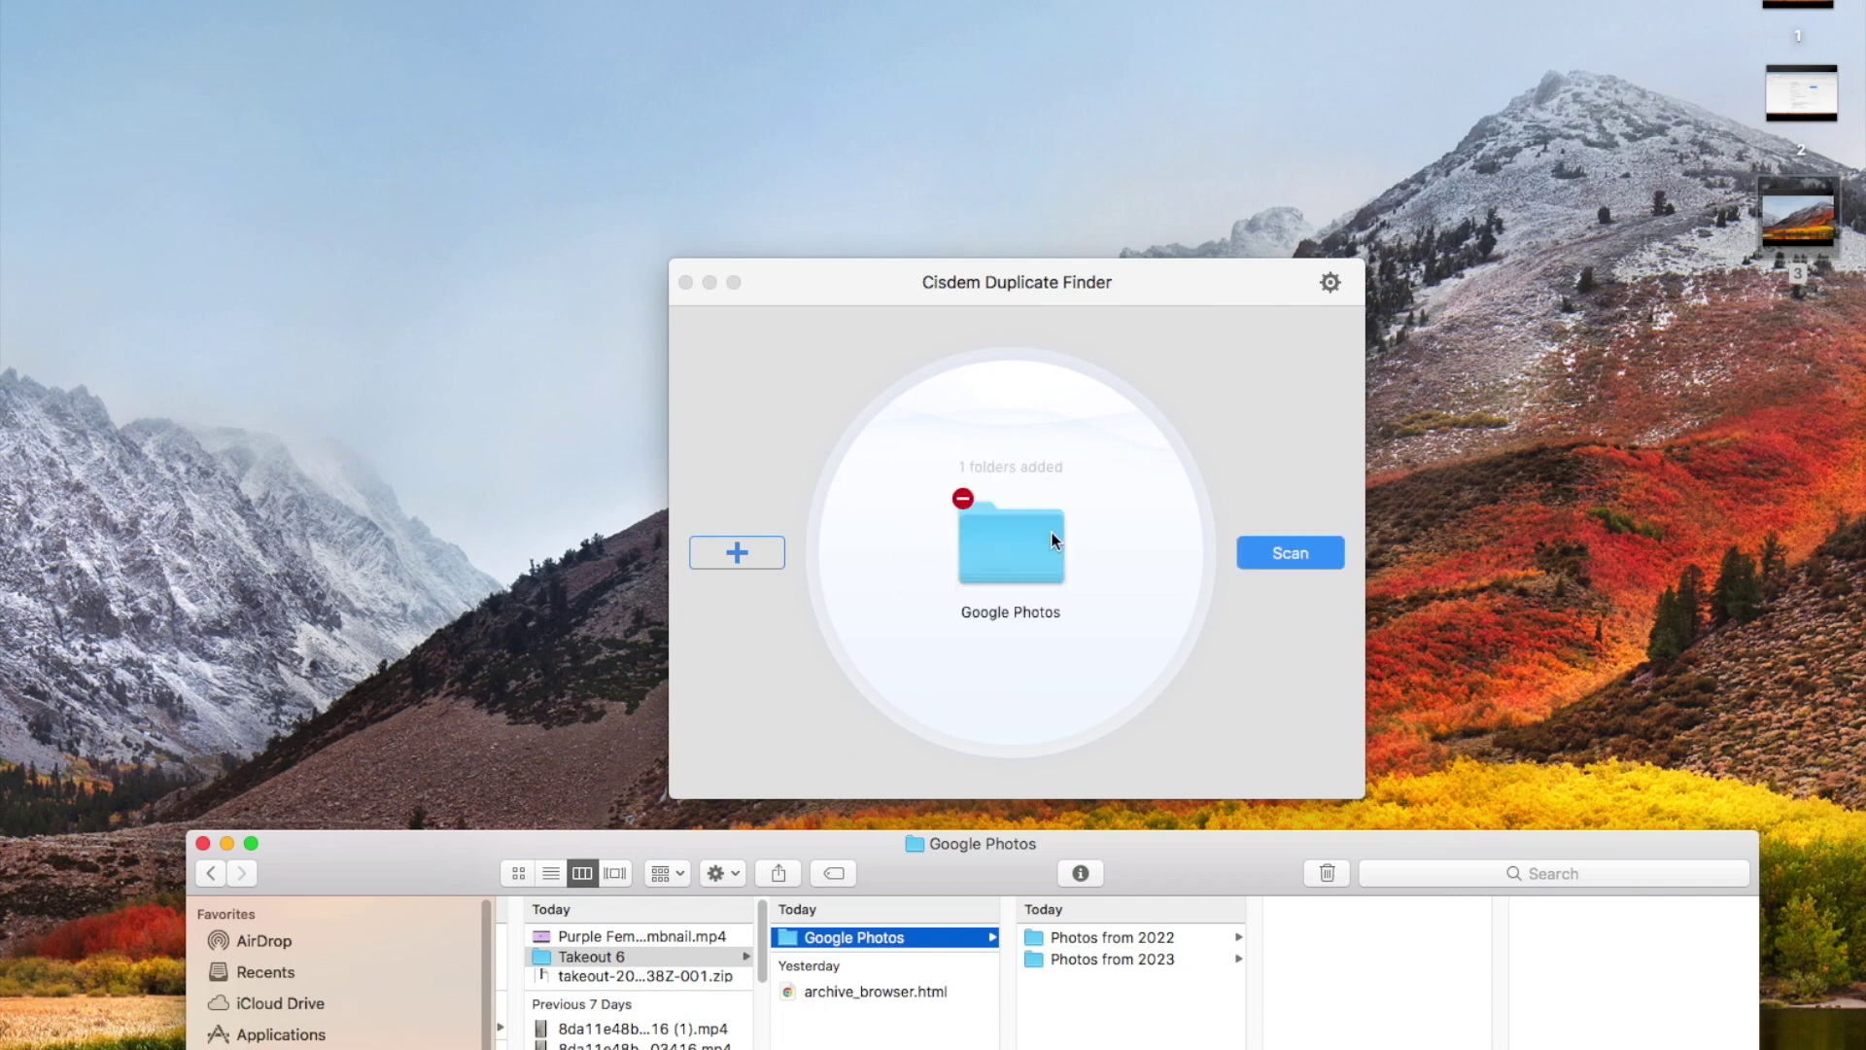
left_click(1303, 551)
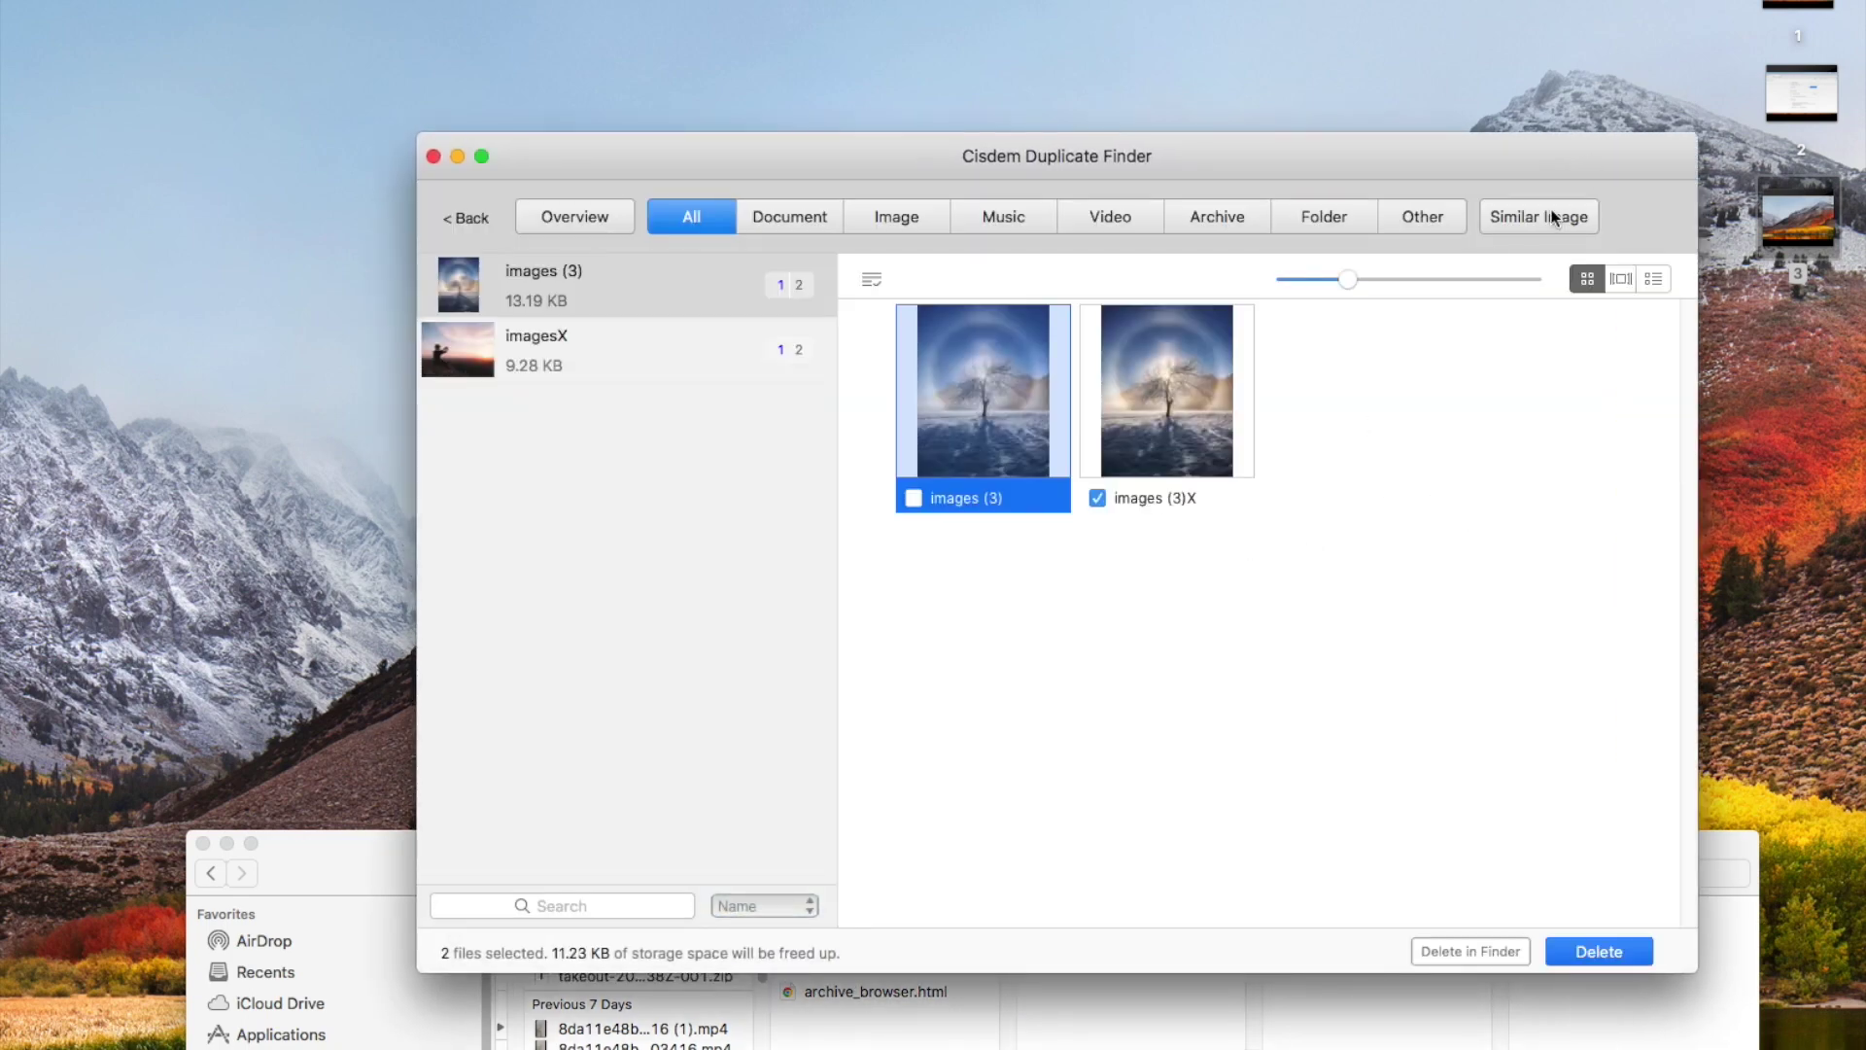
- Show the Similar Image groups with larger thumbnails, and list each image's date, size and path
left_click(1553, 217)
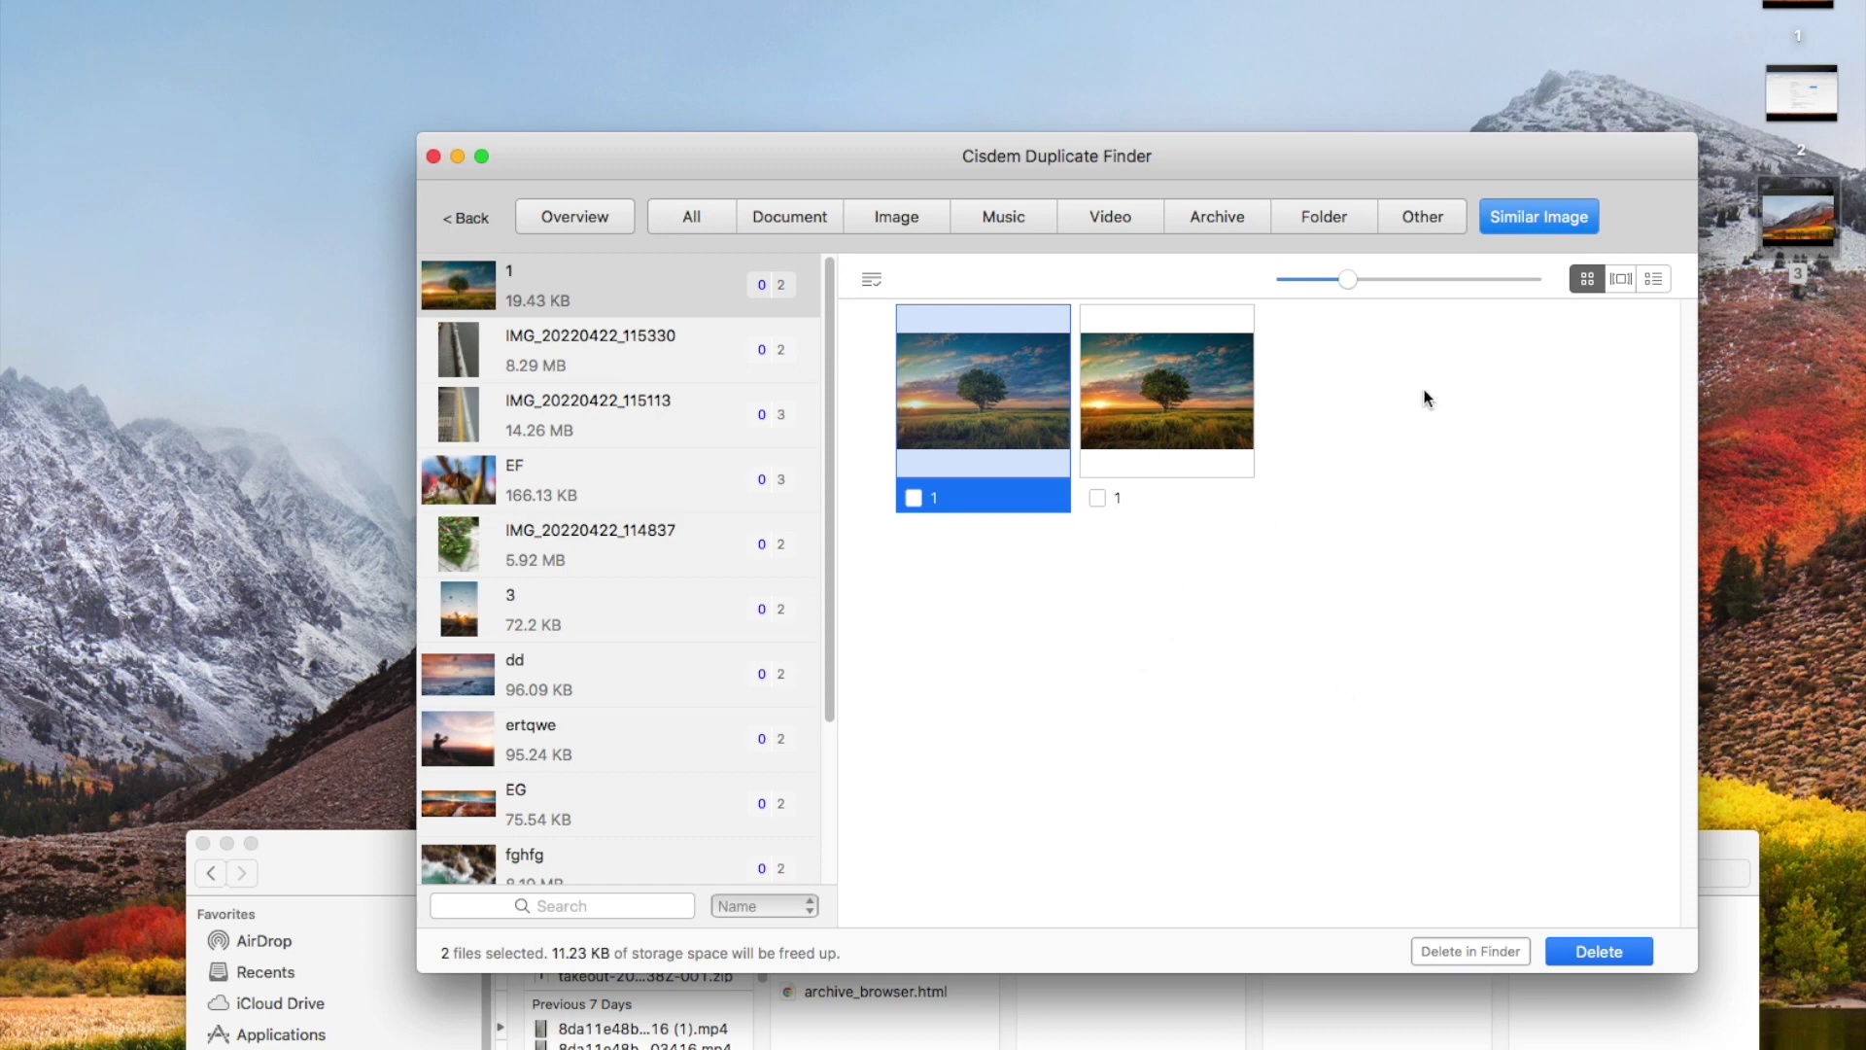
left_click(1450, 280)
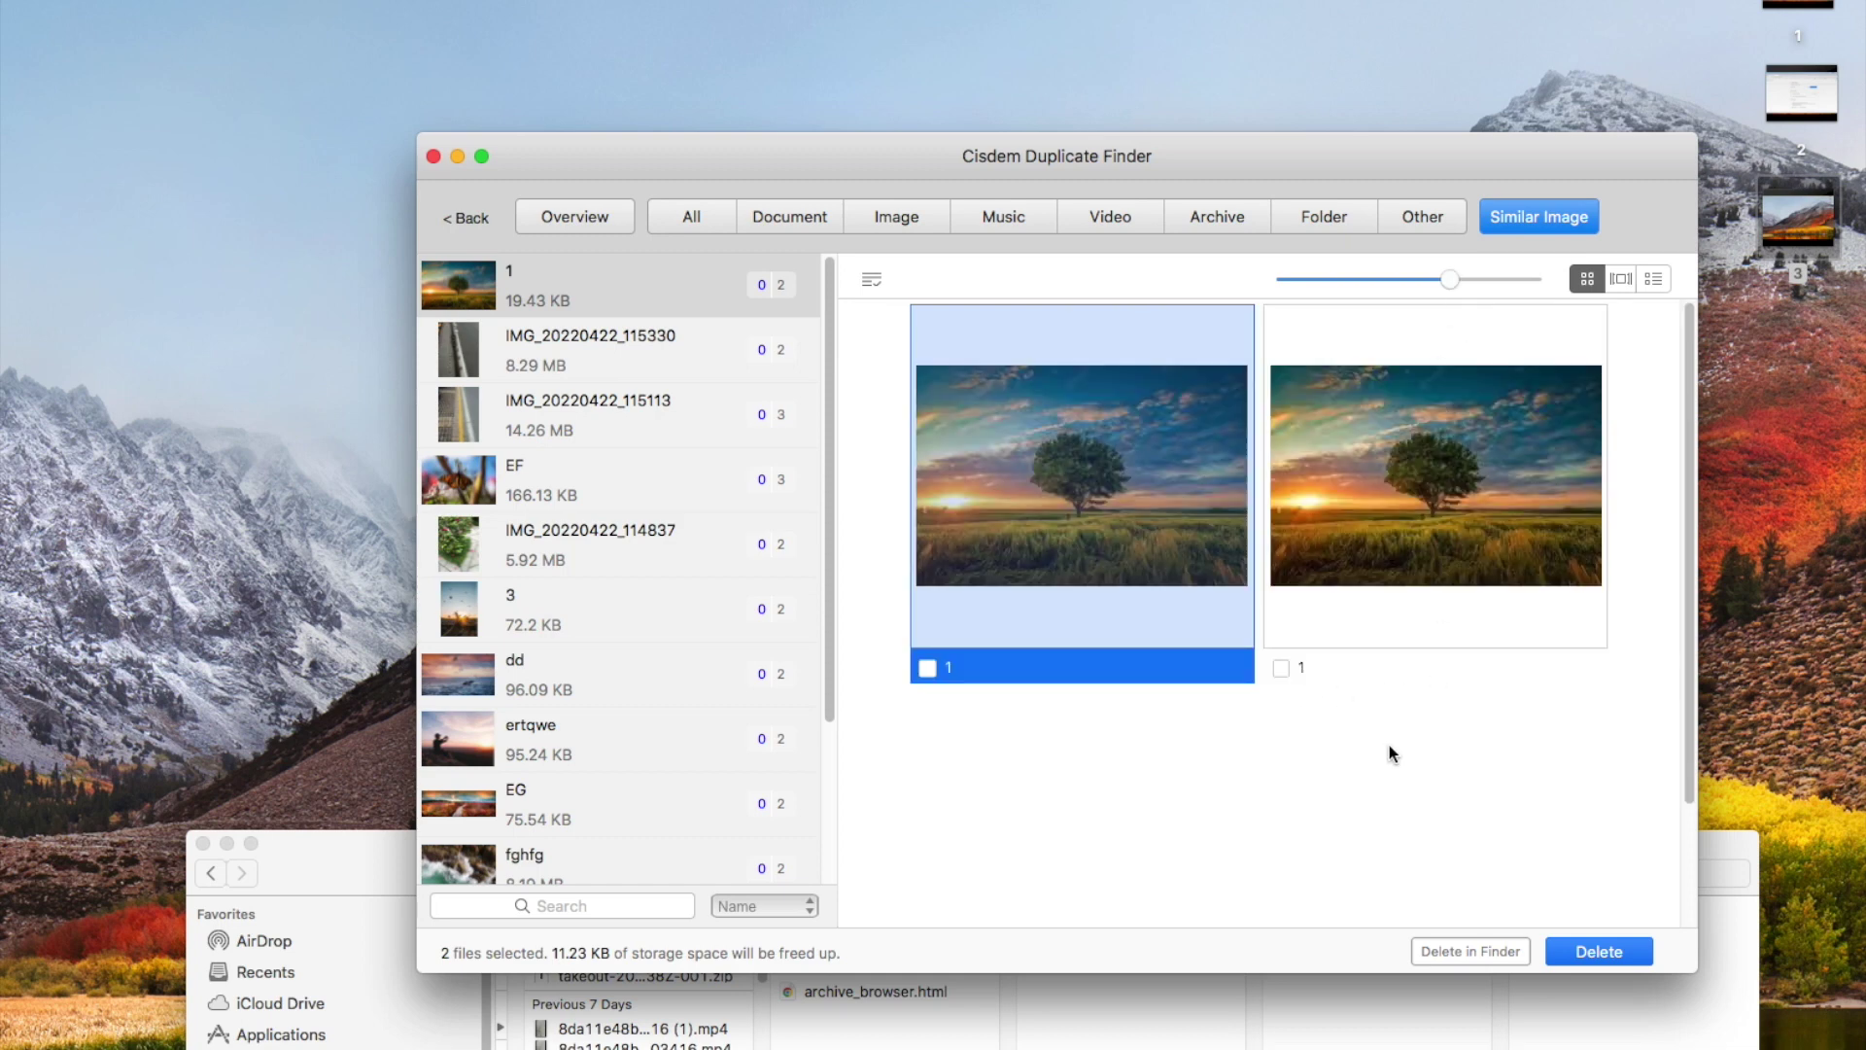
left_click(1466, 773)
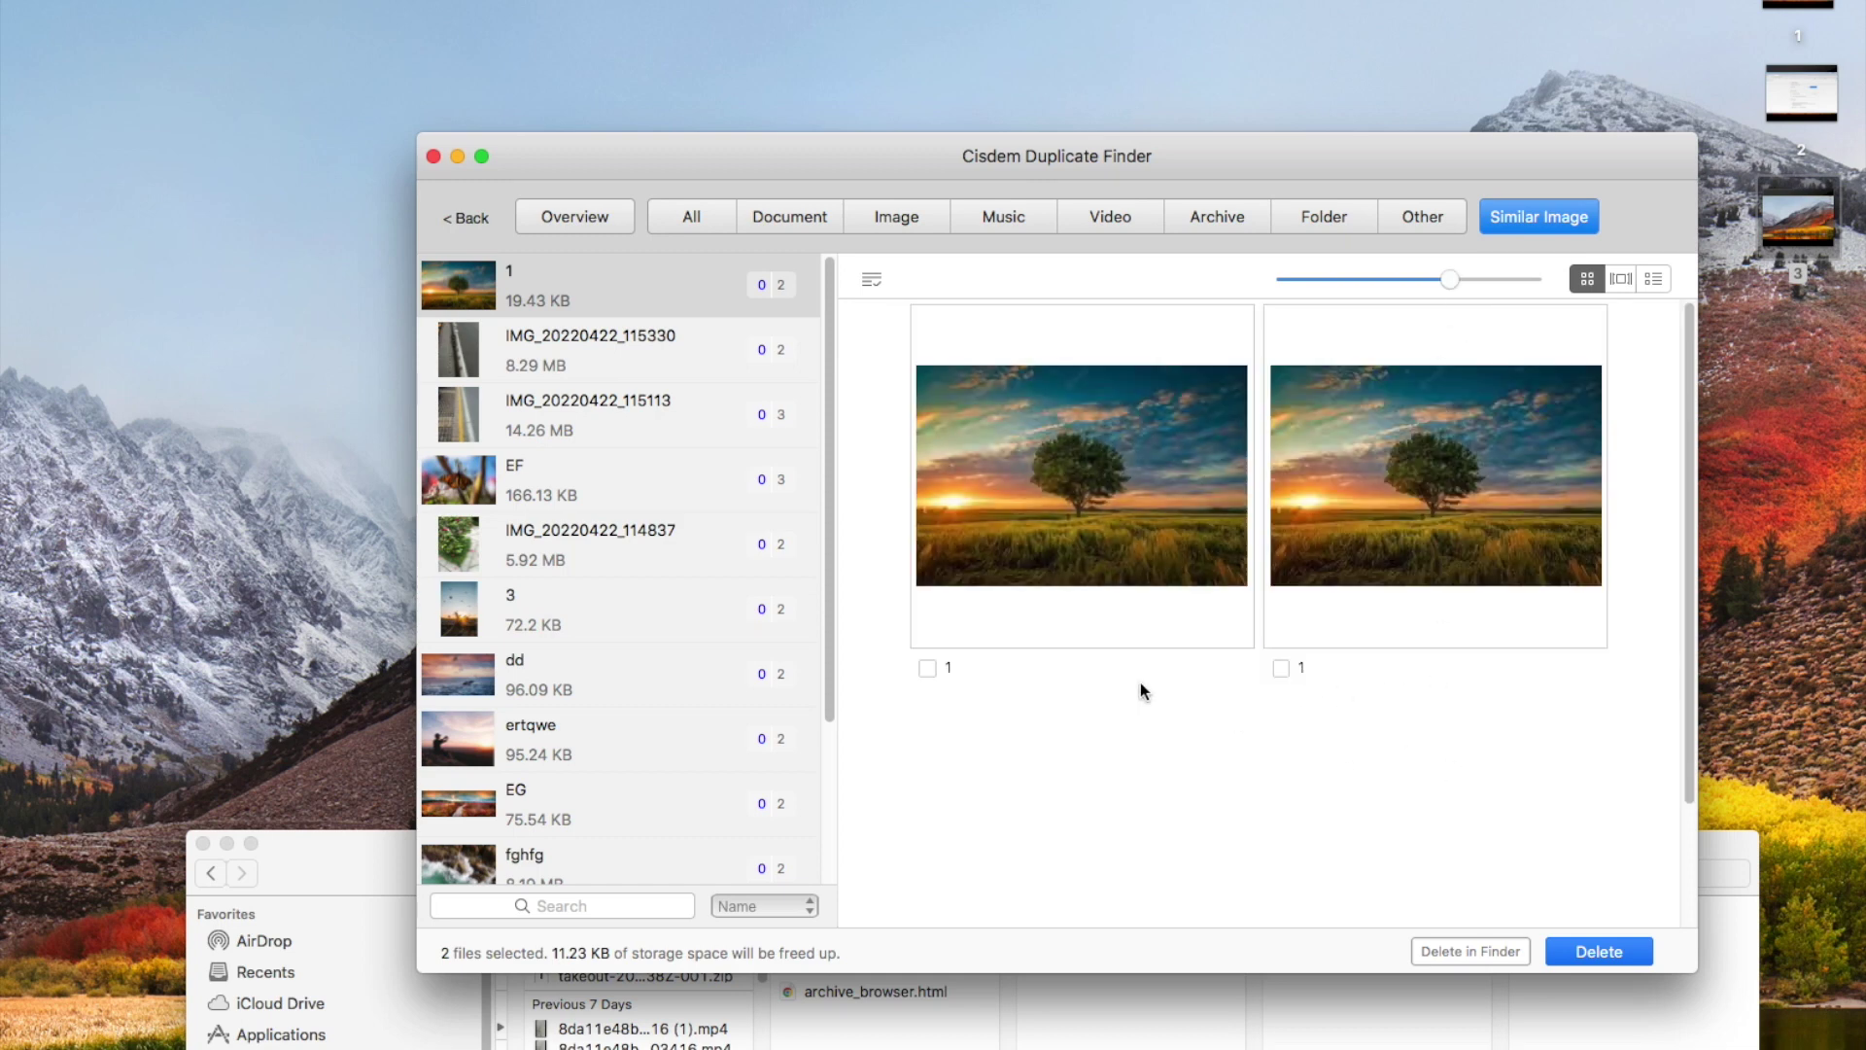
left_click(1659, 284)
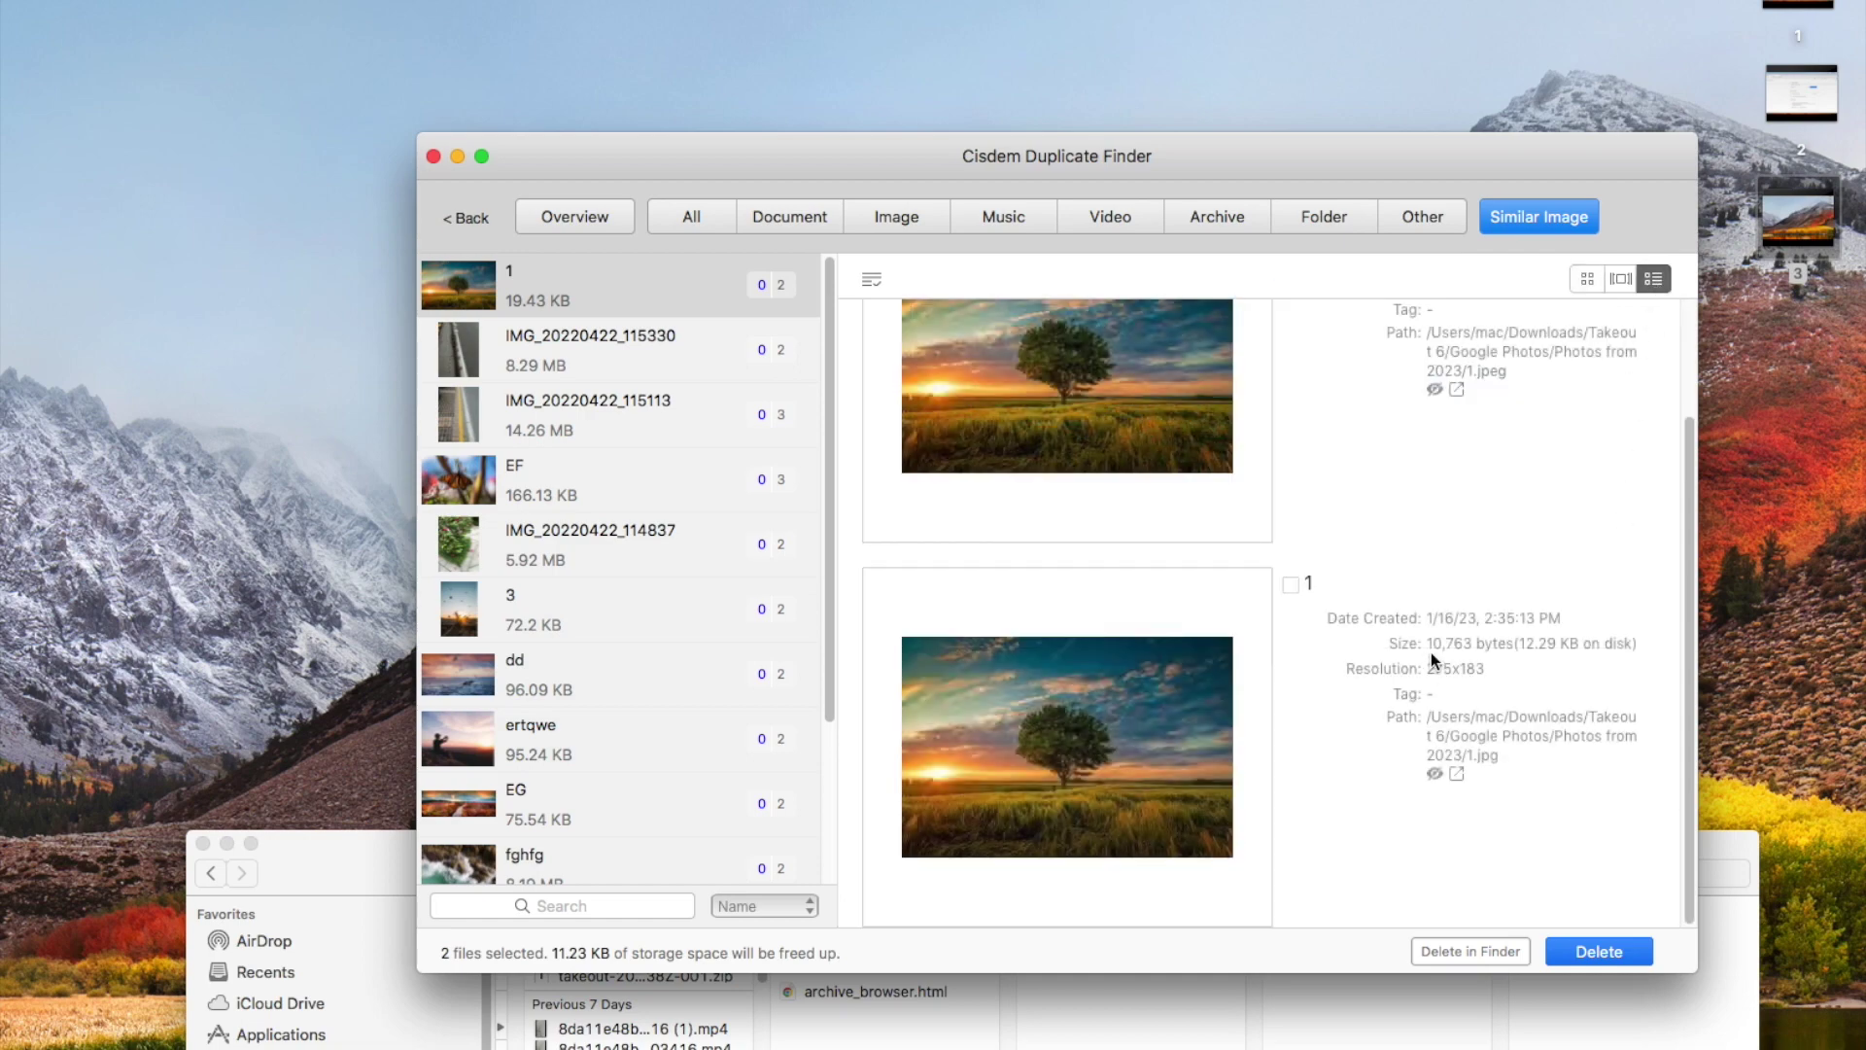
scroll(1495, 556, "up", 2)
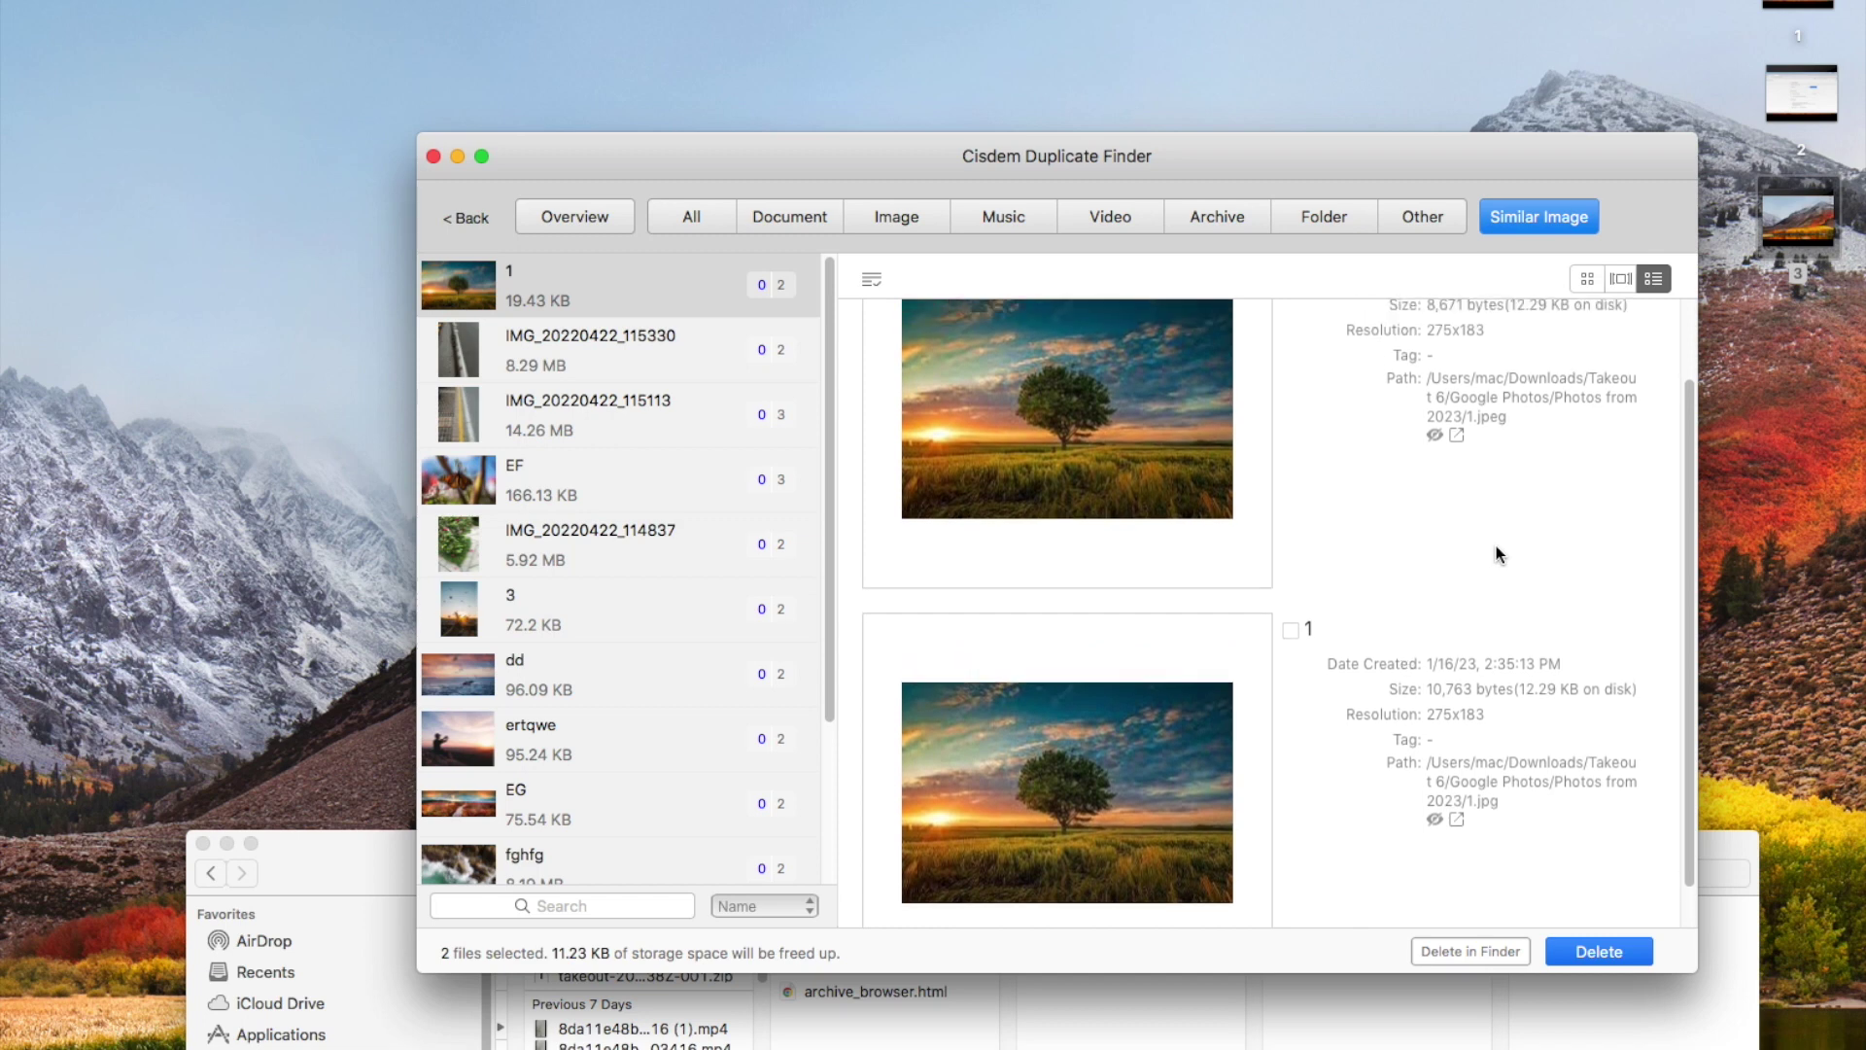
scroll(1496, 545, "up", 3)
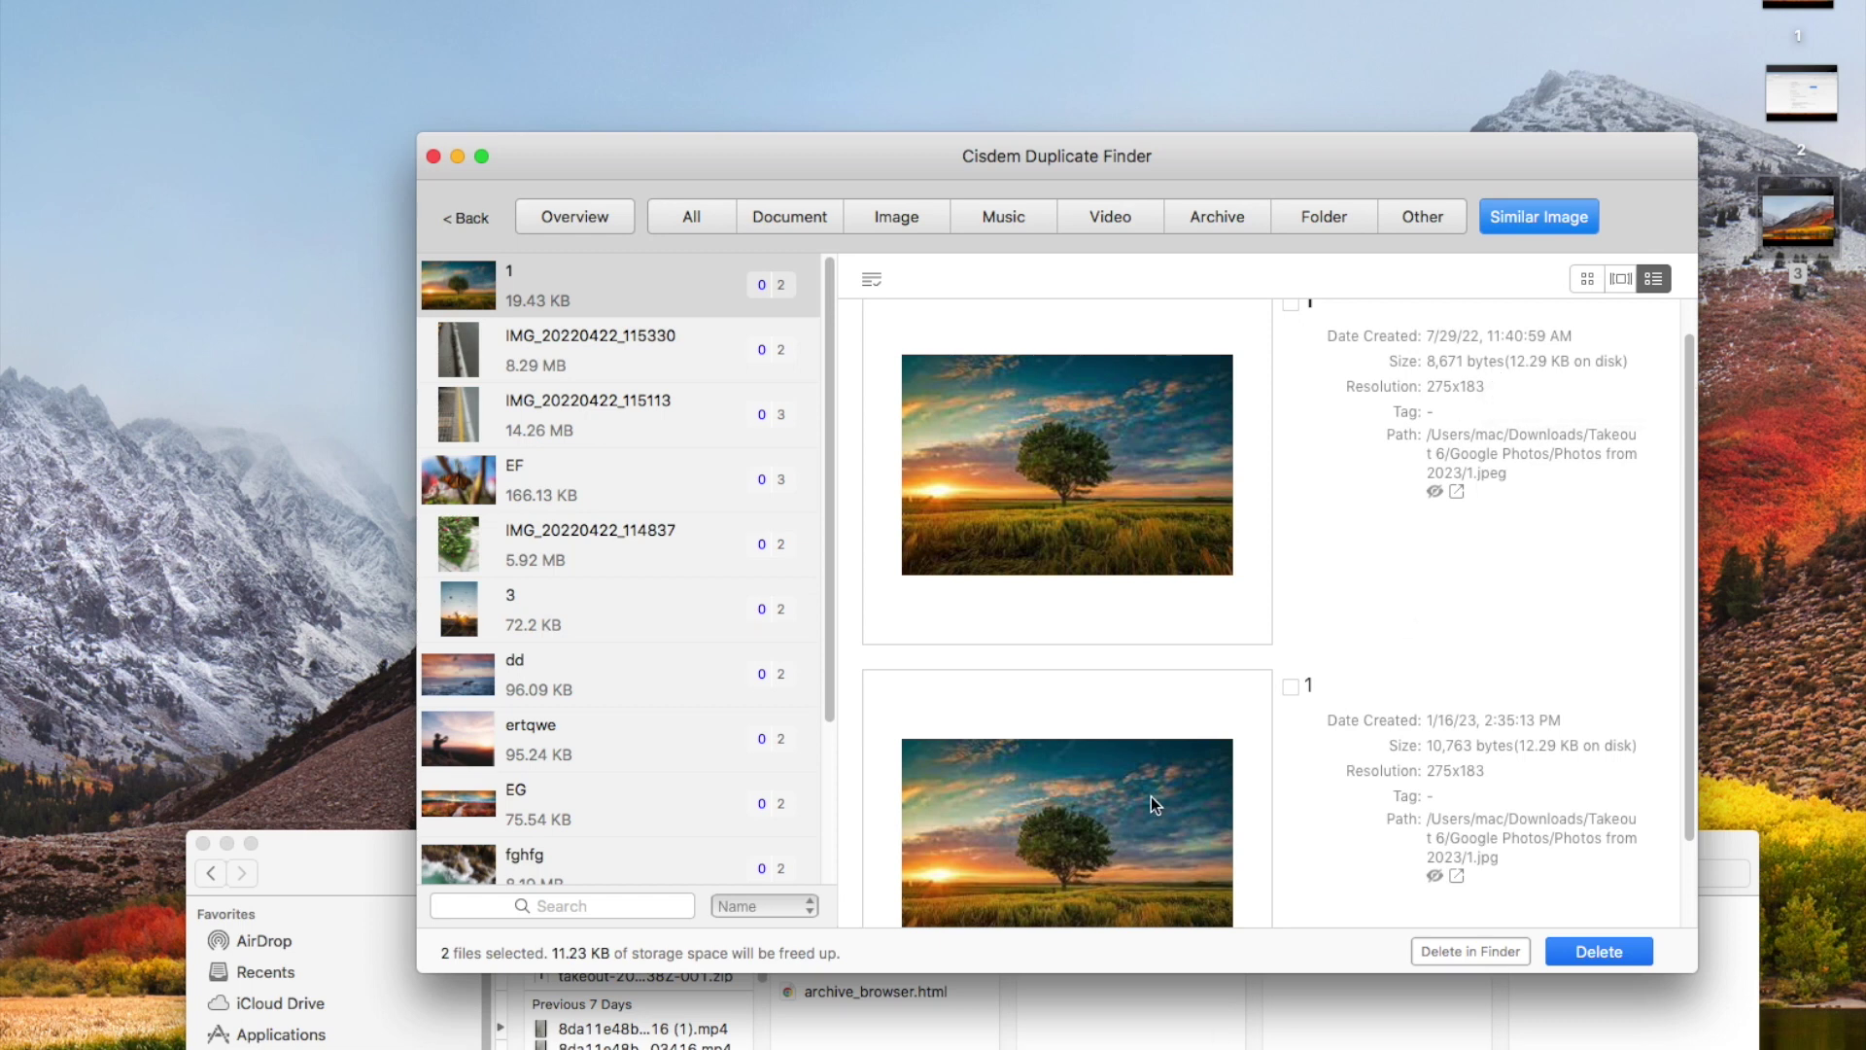
- Compare the IMG_20220422_115113, IMG_20220422_115330 and sunset-tree group 1 images
left_click(642, 402)
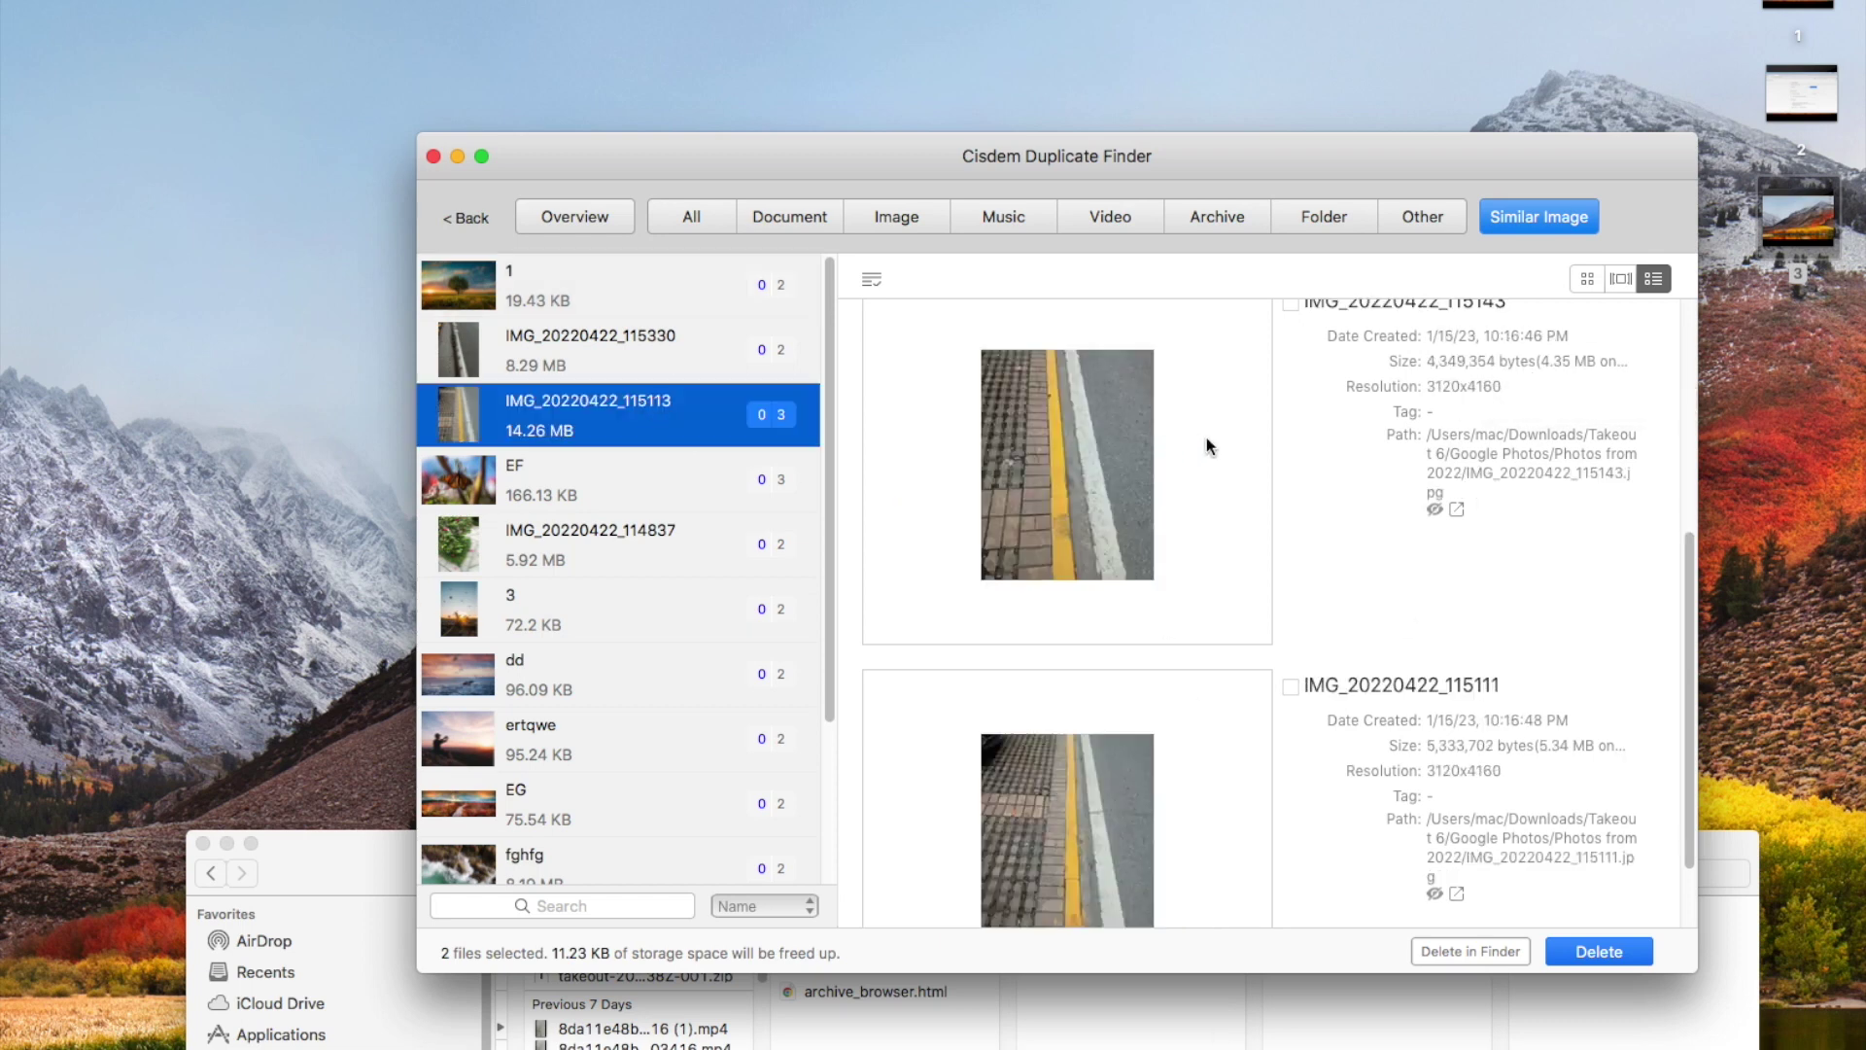
left_click(1584, 280)
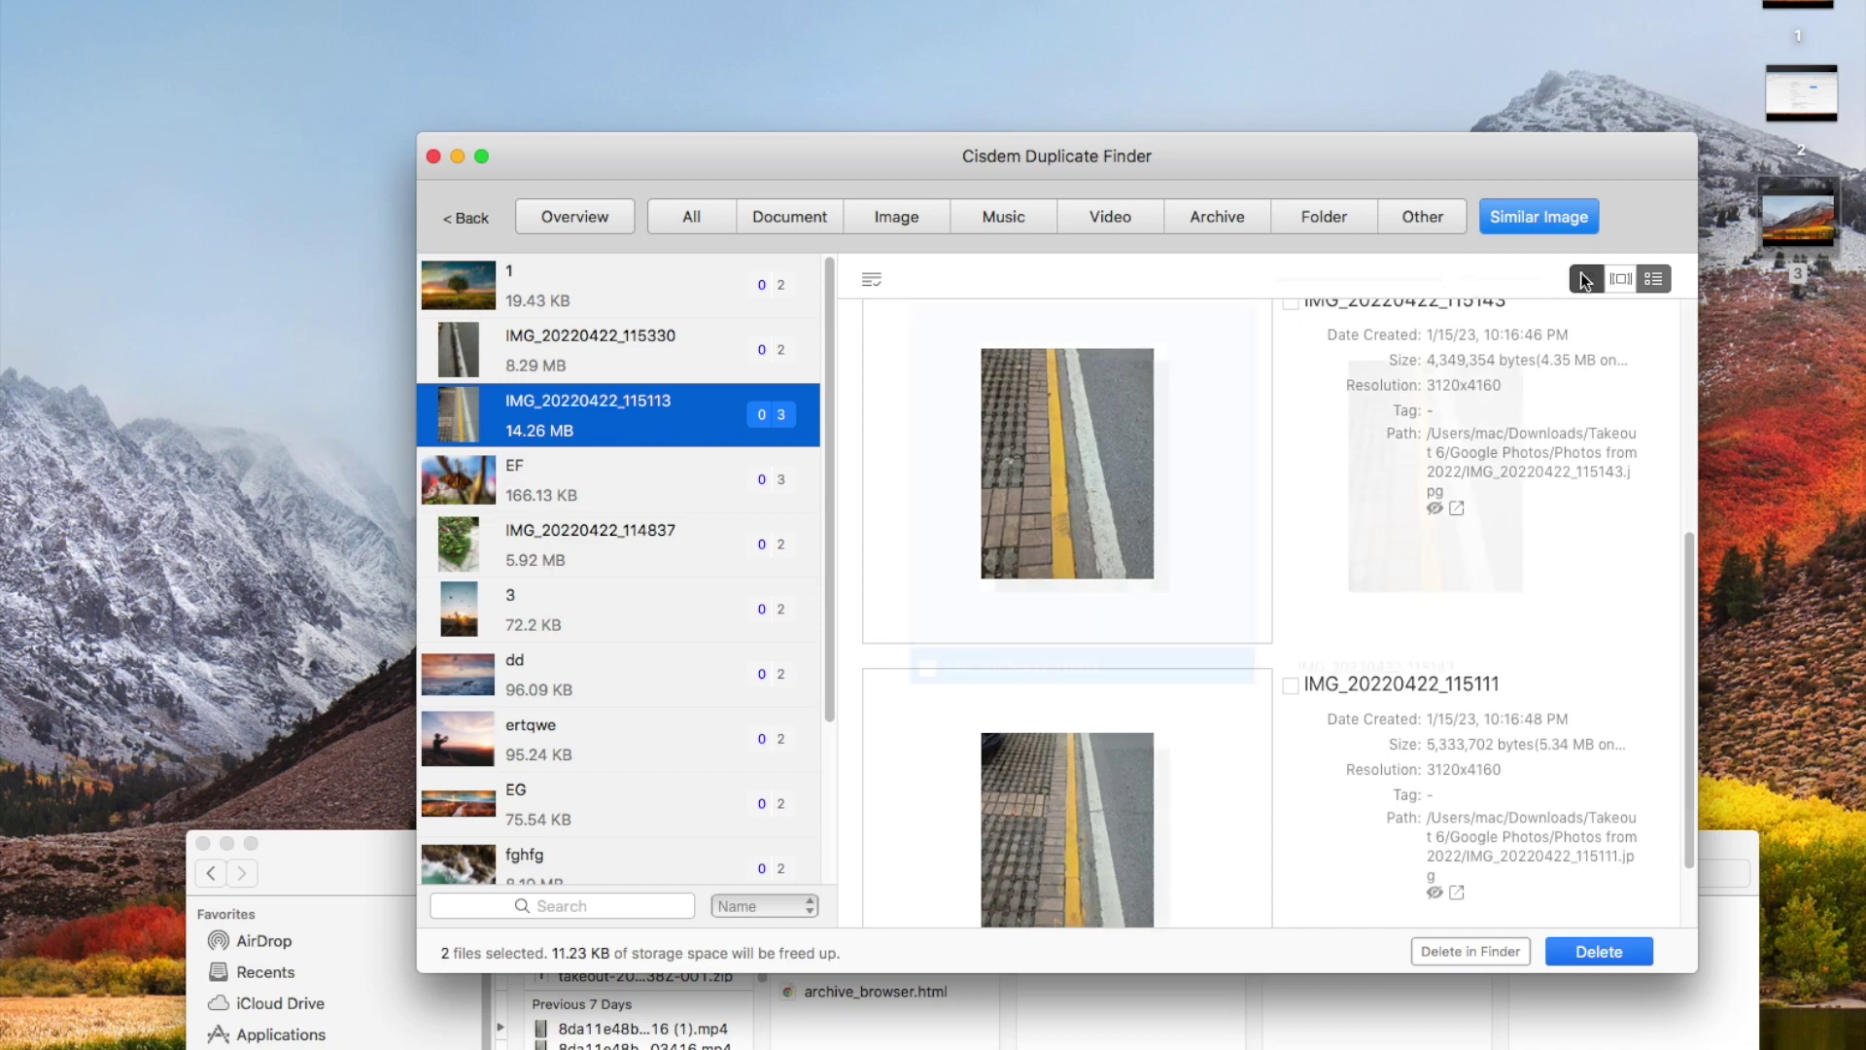
left_click(574, 338)
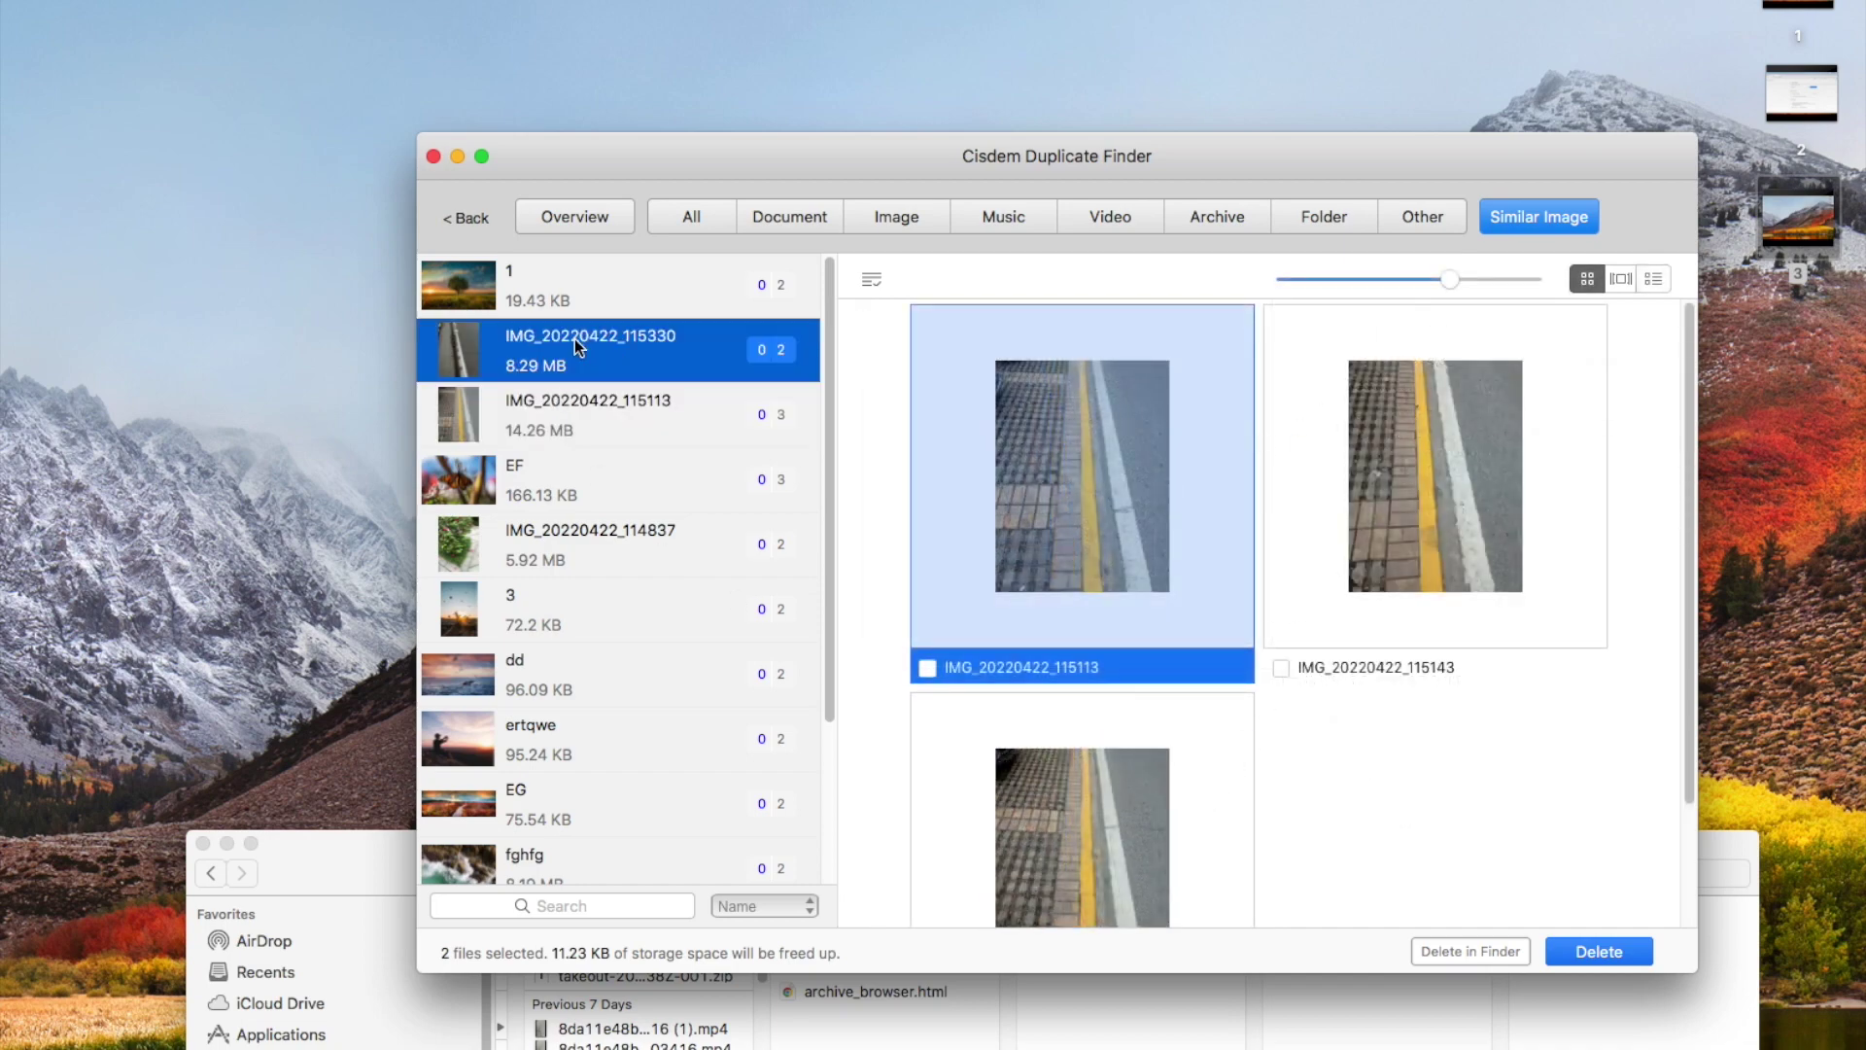
left_click(1454, 558)
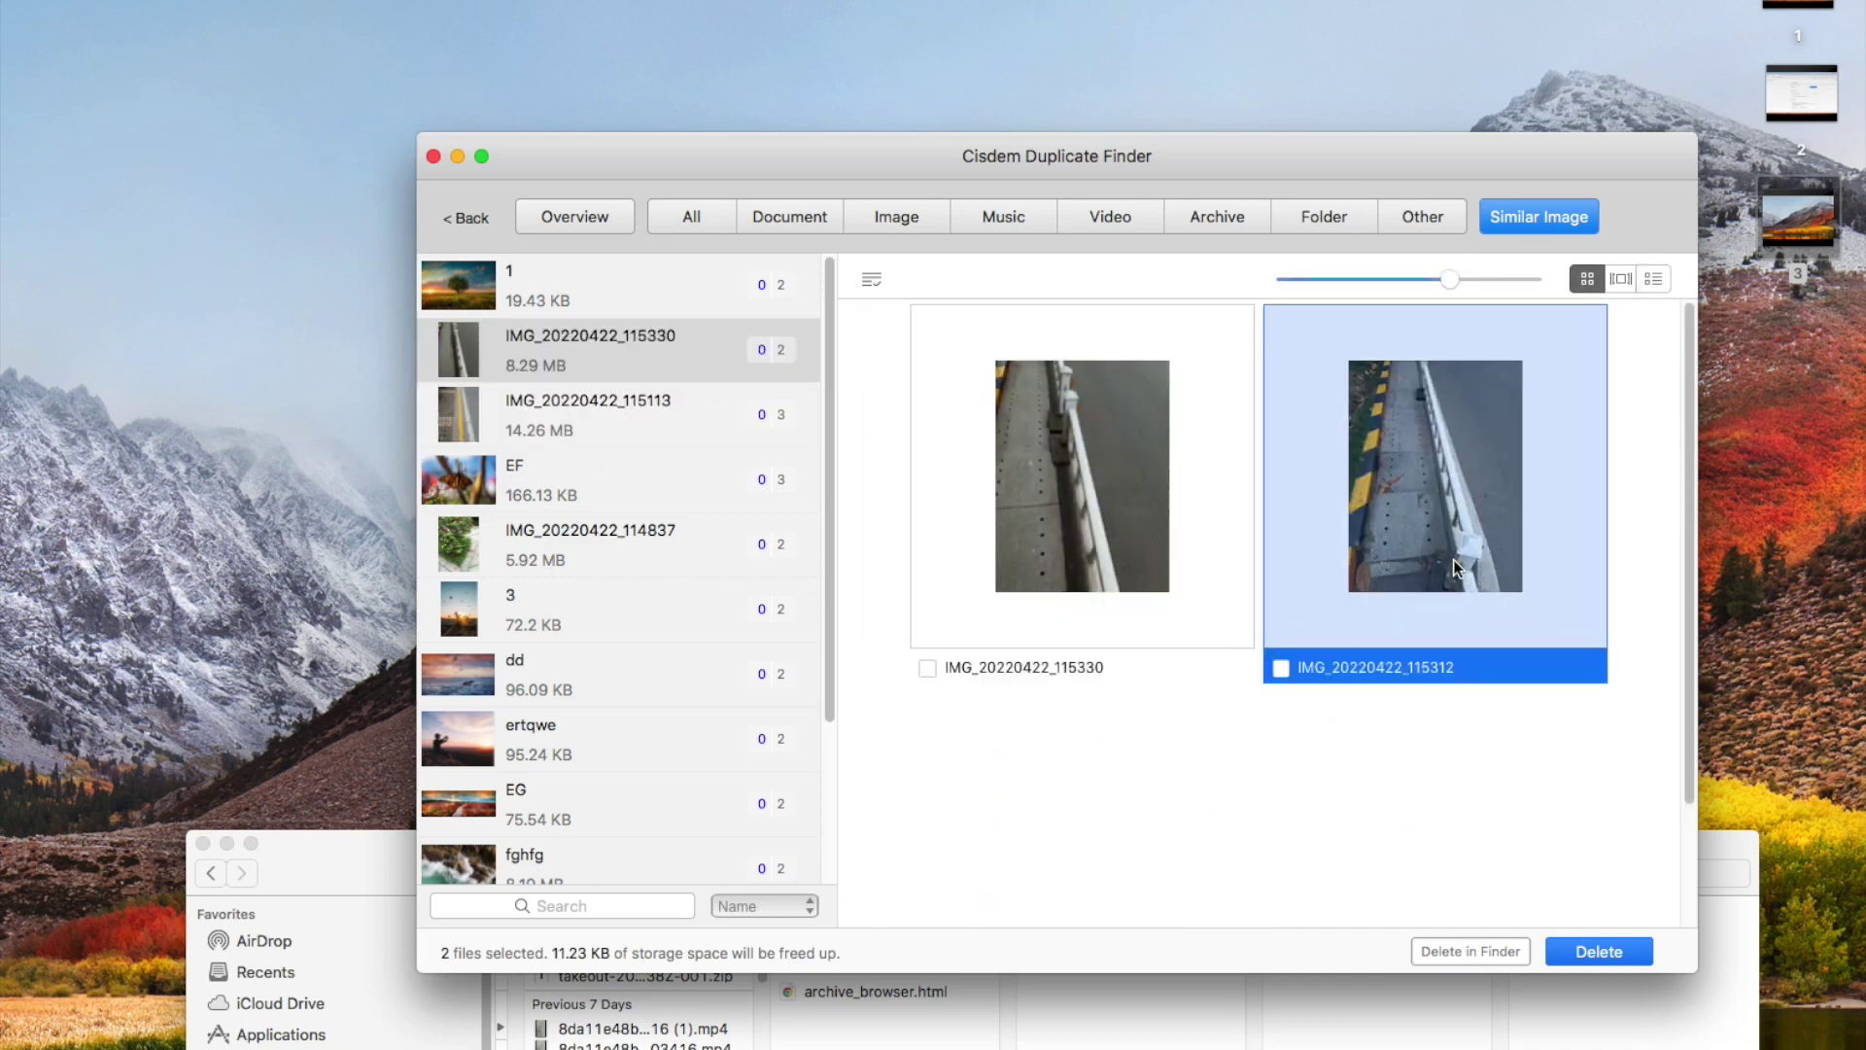
left_click(1160, 576)
left_click(1223, 768)
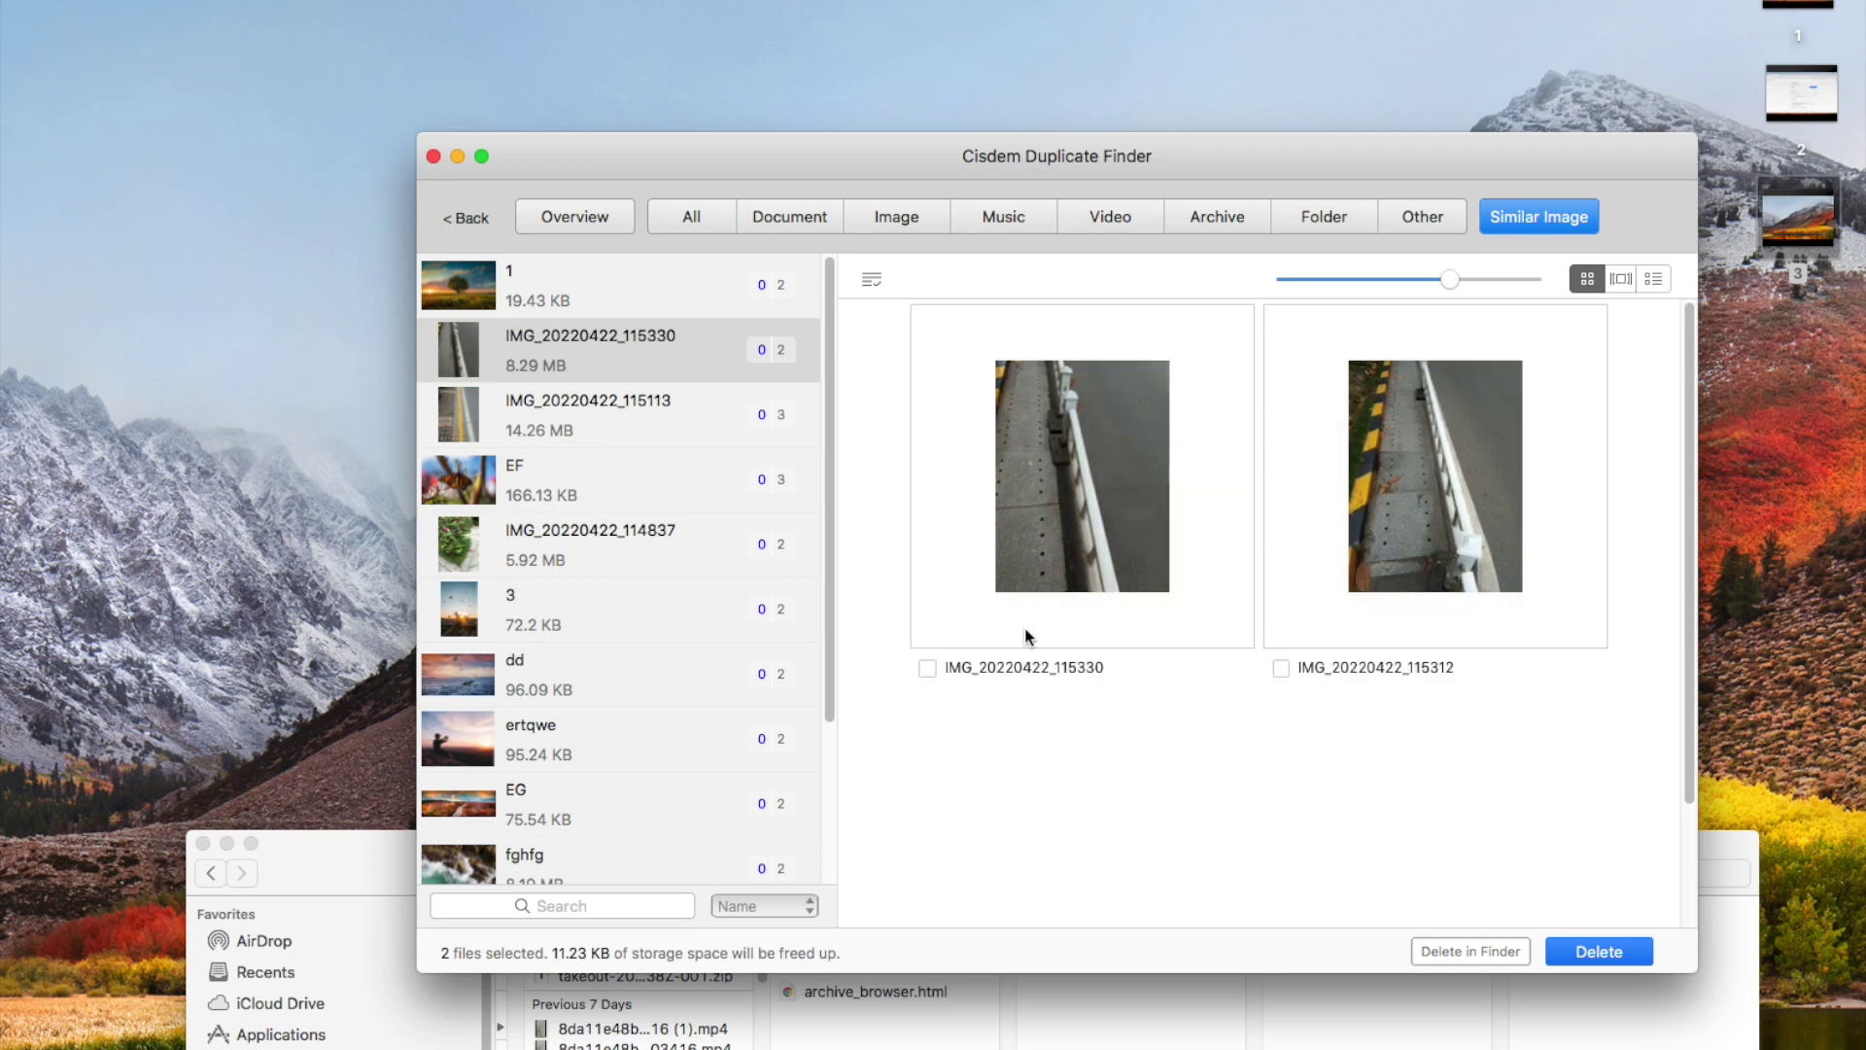
left_click(591, 304)
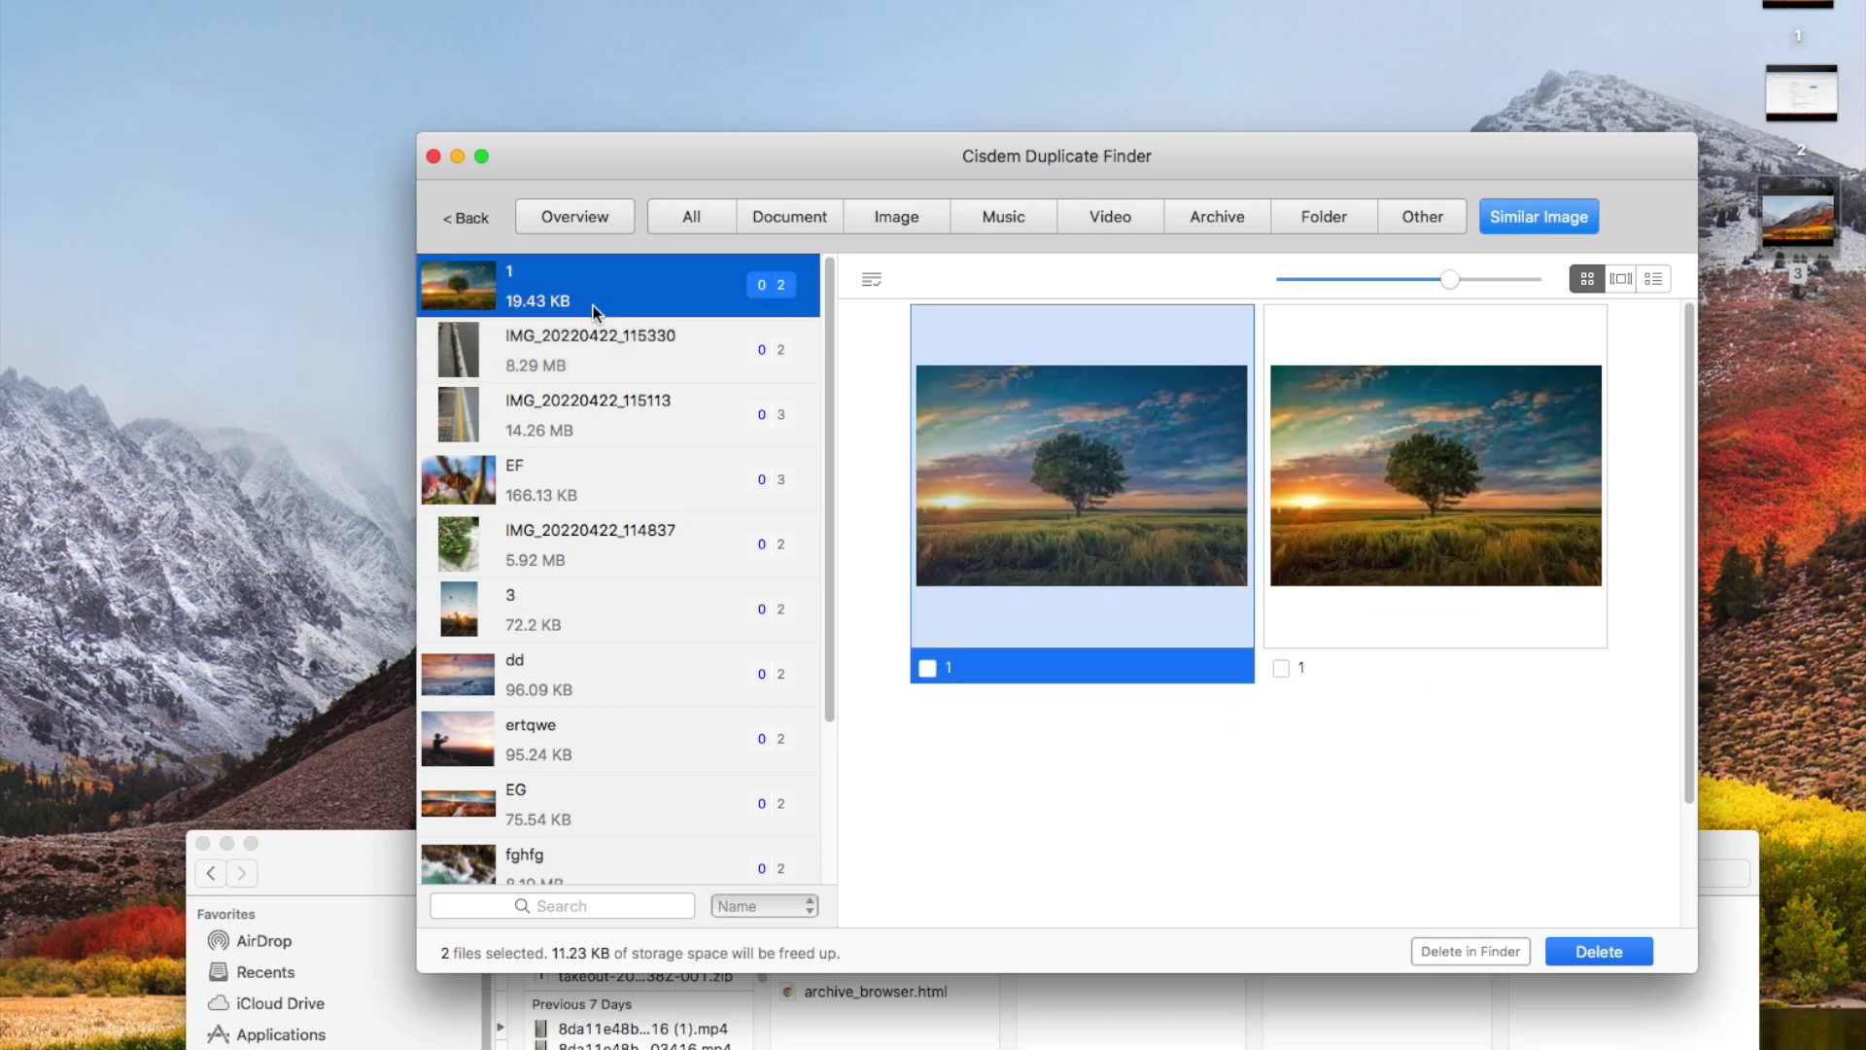
- Select all groups, auto-select the oldest copy in each, and delete the 17 files
key("super+a")
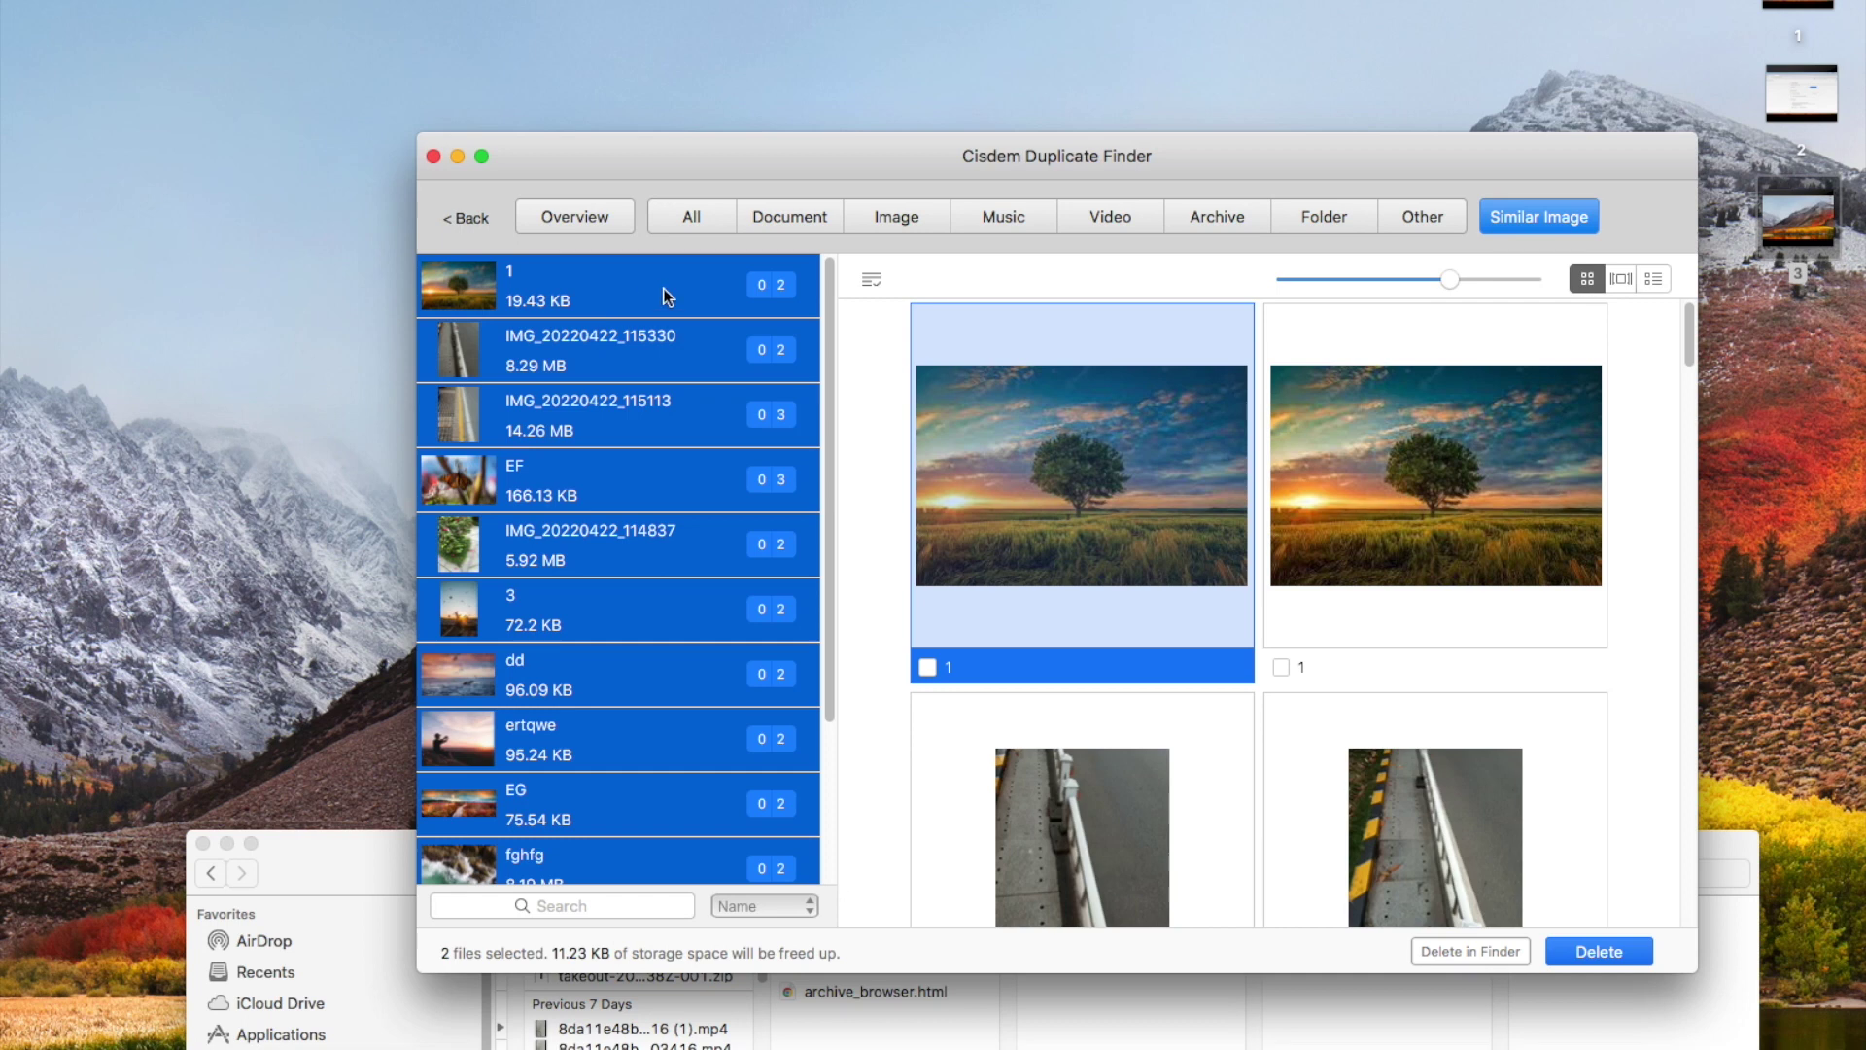
left_click(863, 276)
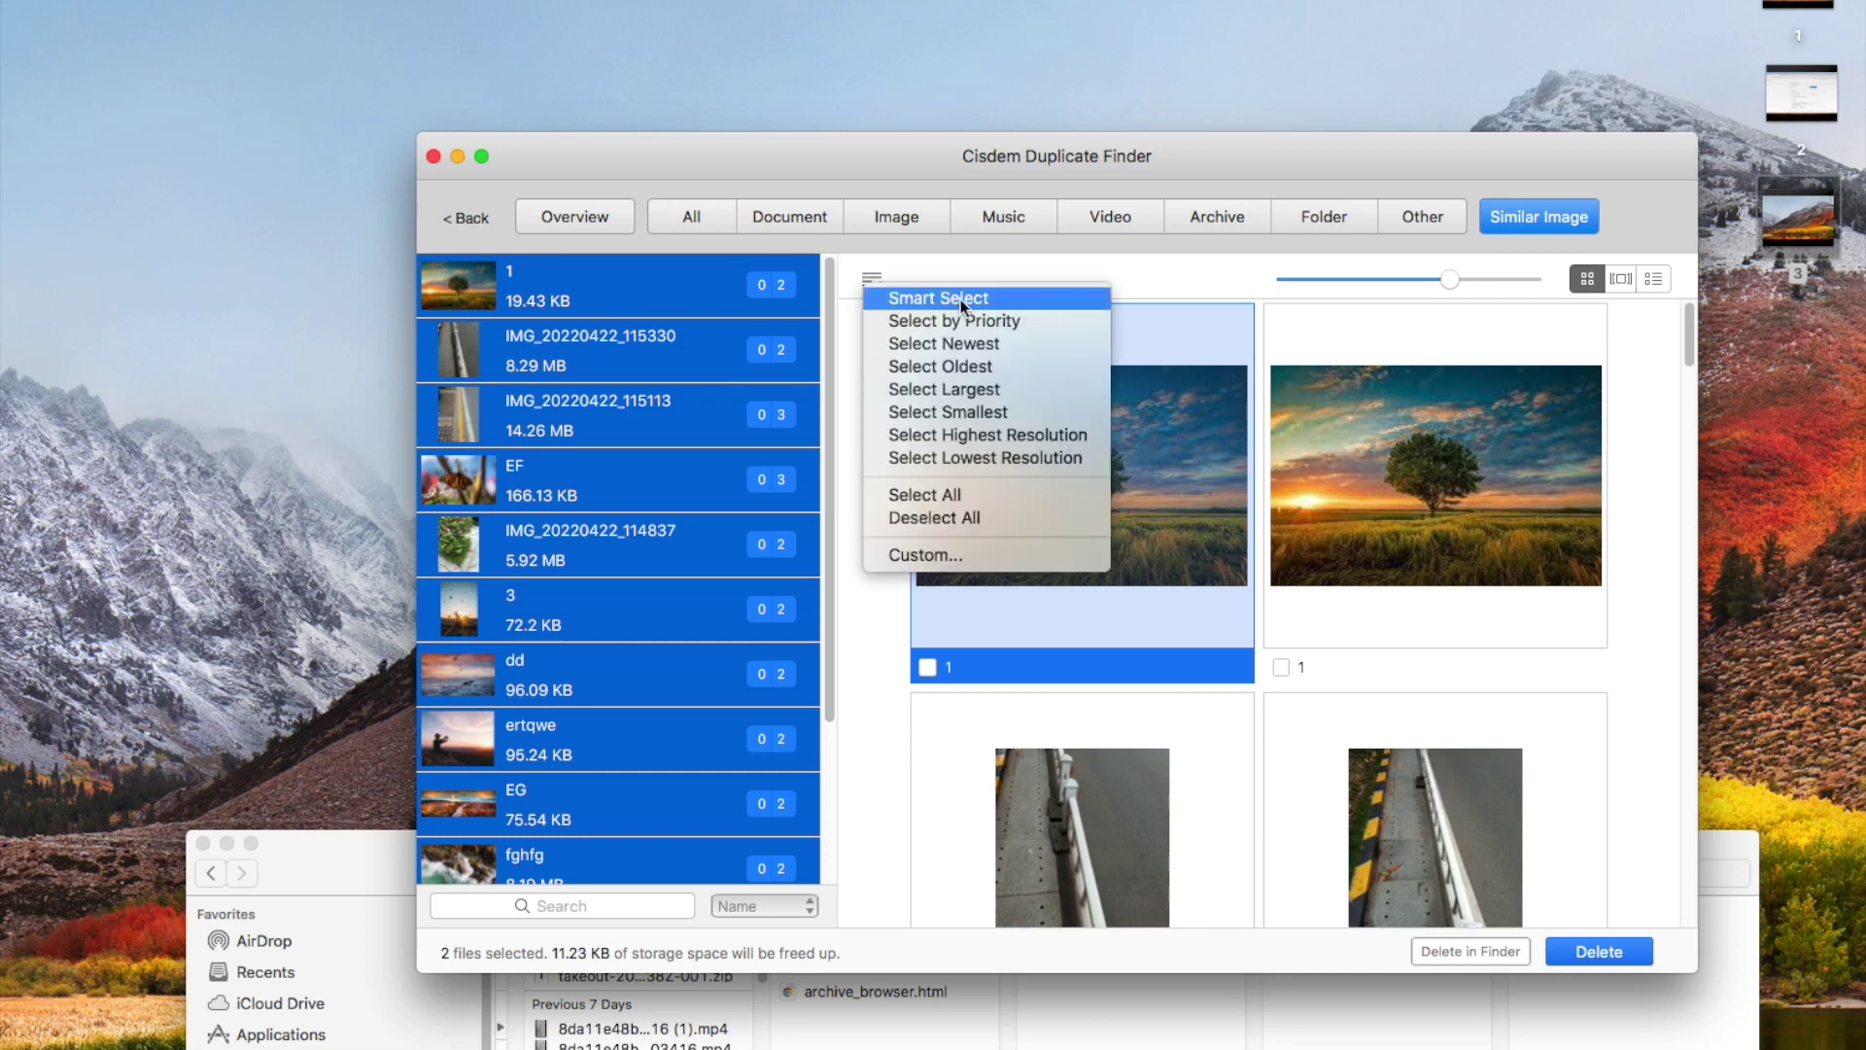
left_click(962, 365)
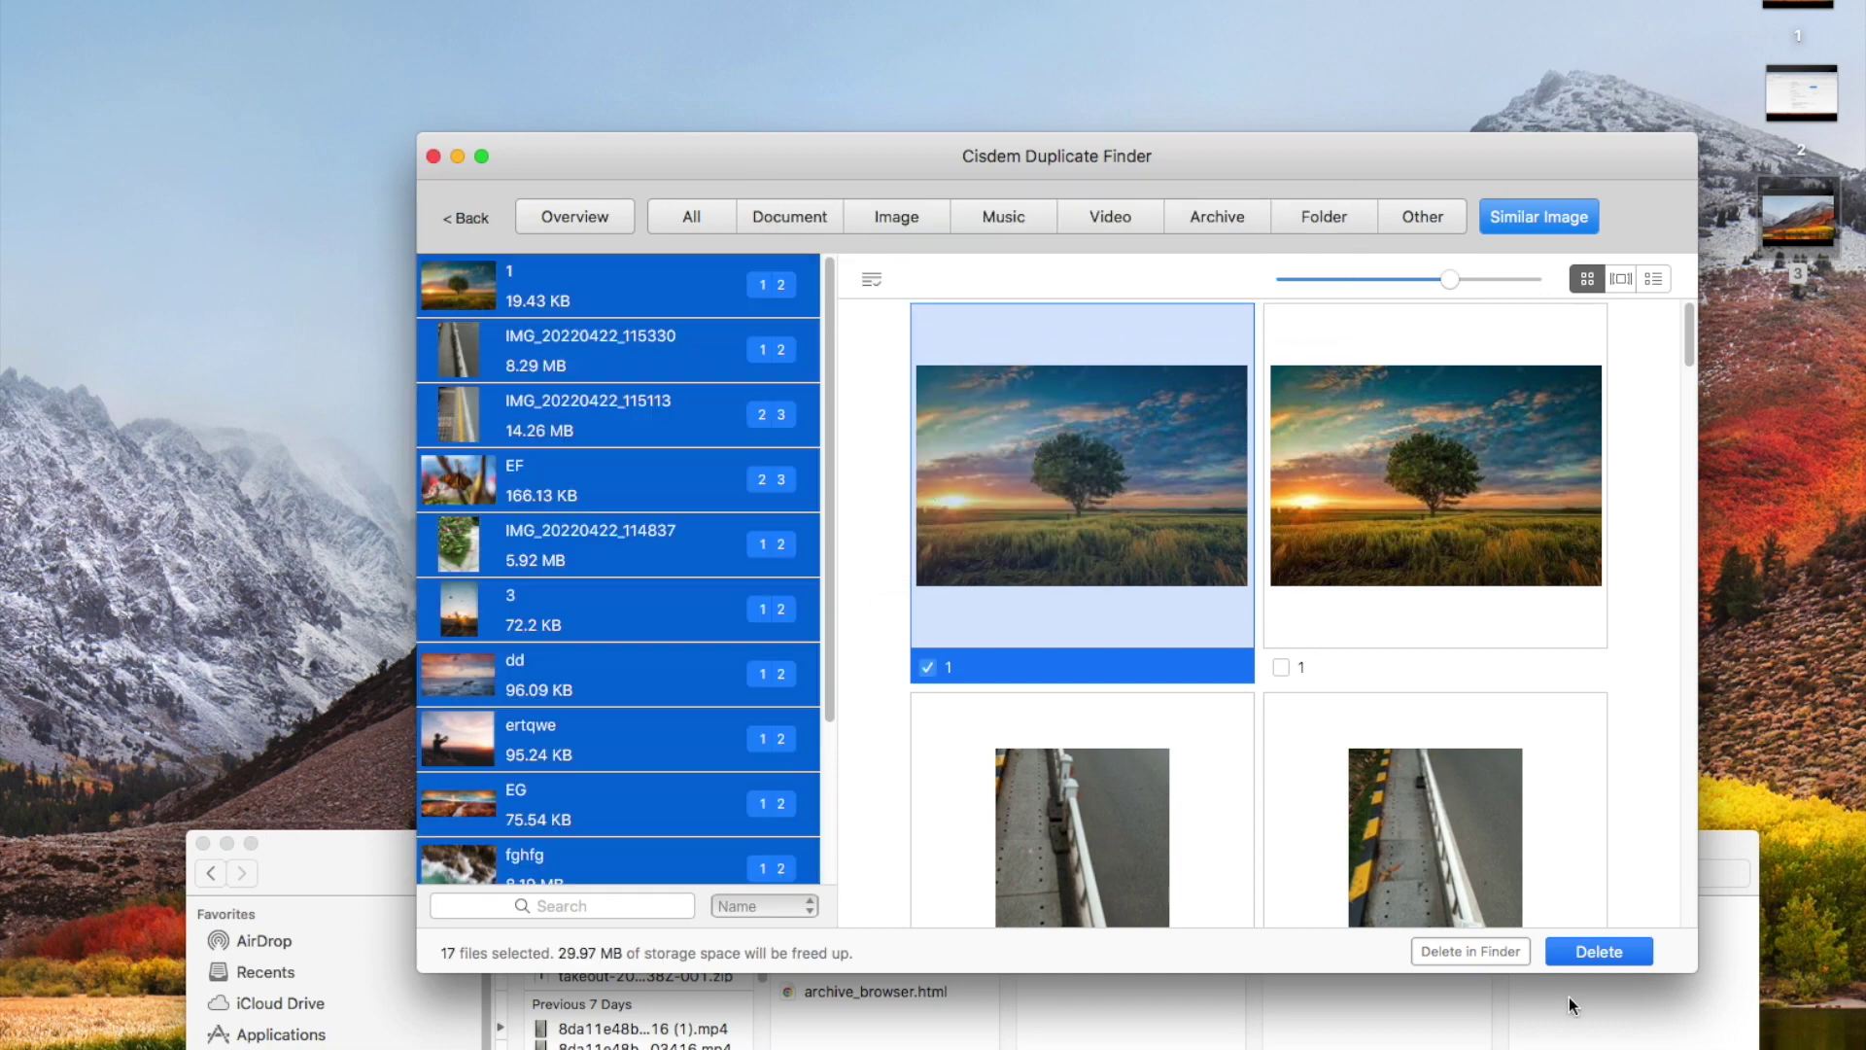
left_click(1612, 957)
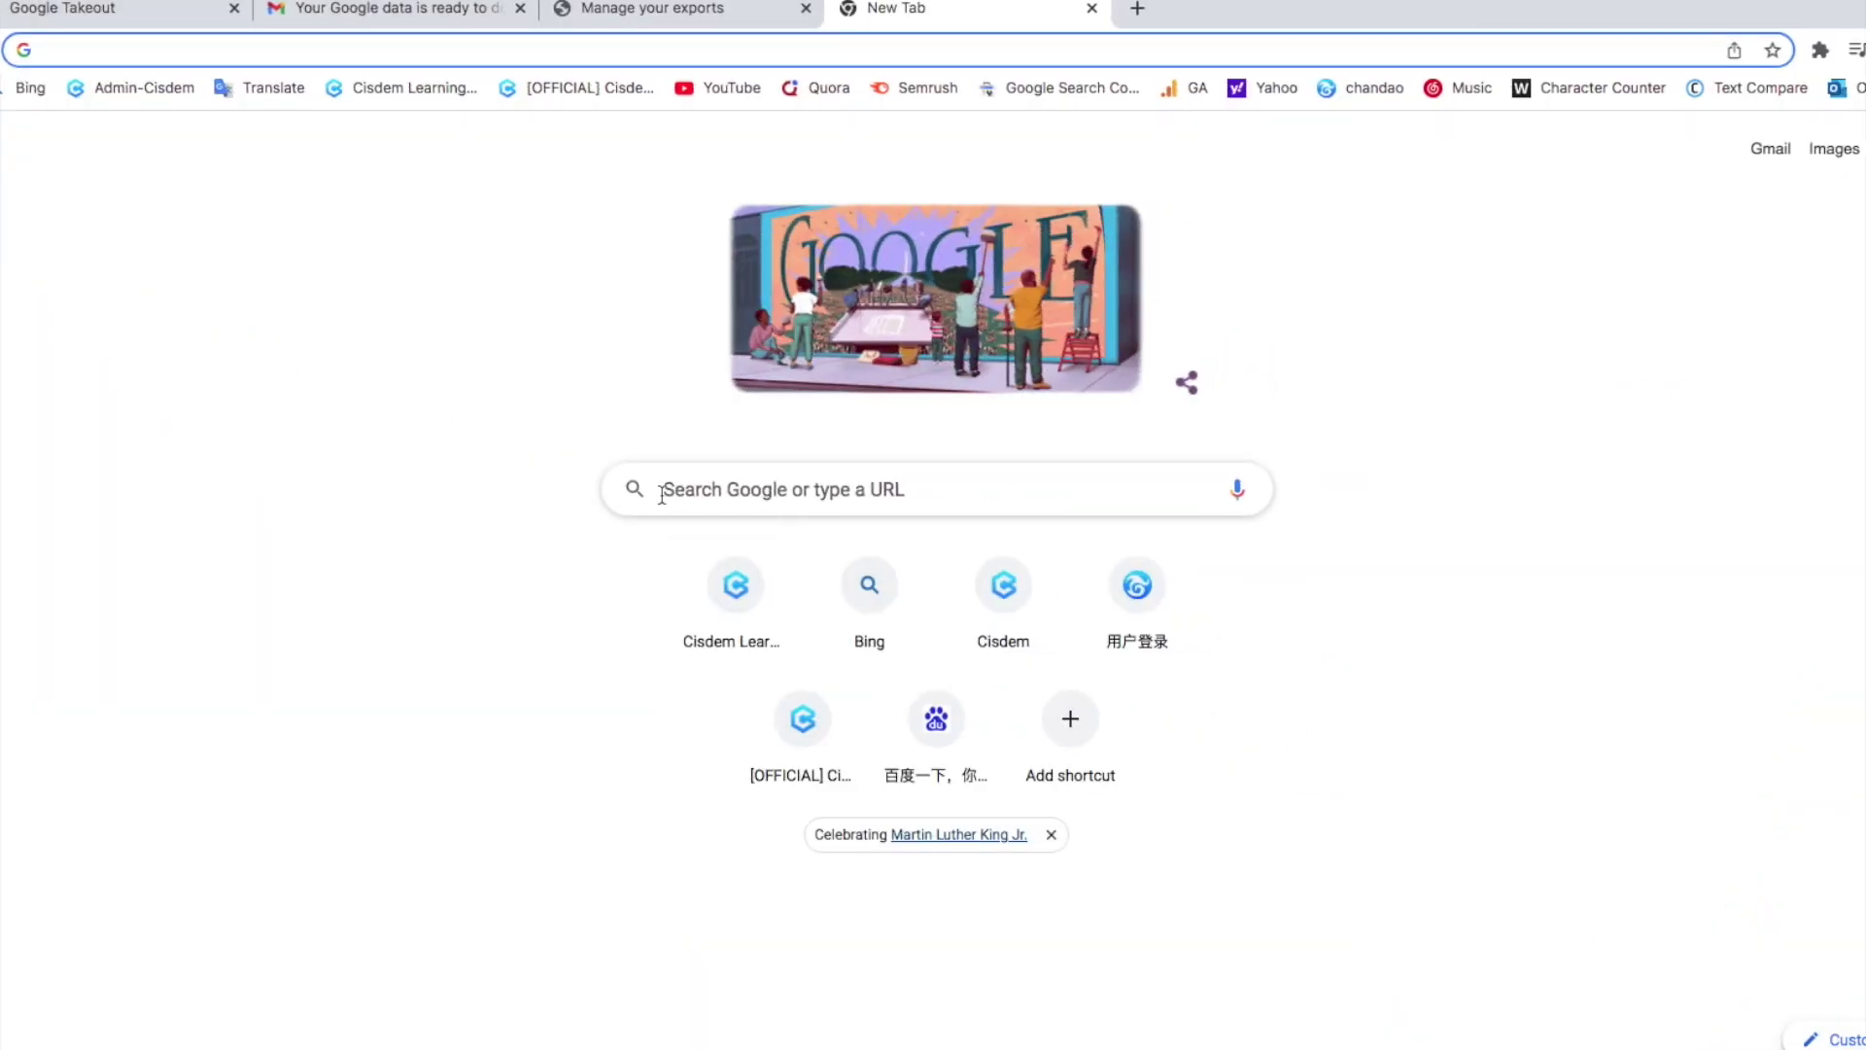
- On photos.google.com, select every photo from first to last and move them all to trash
type("https://photos.google.com/")
key("Return")
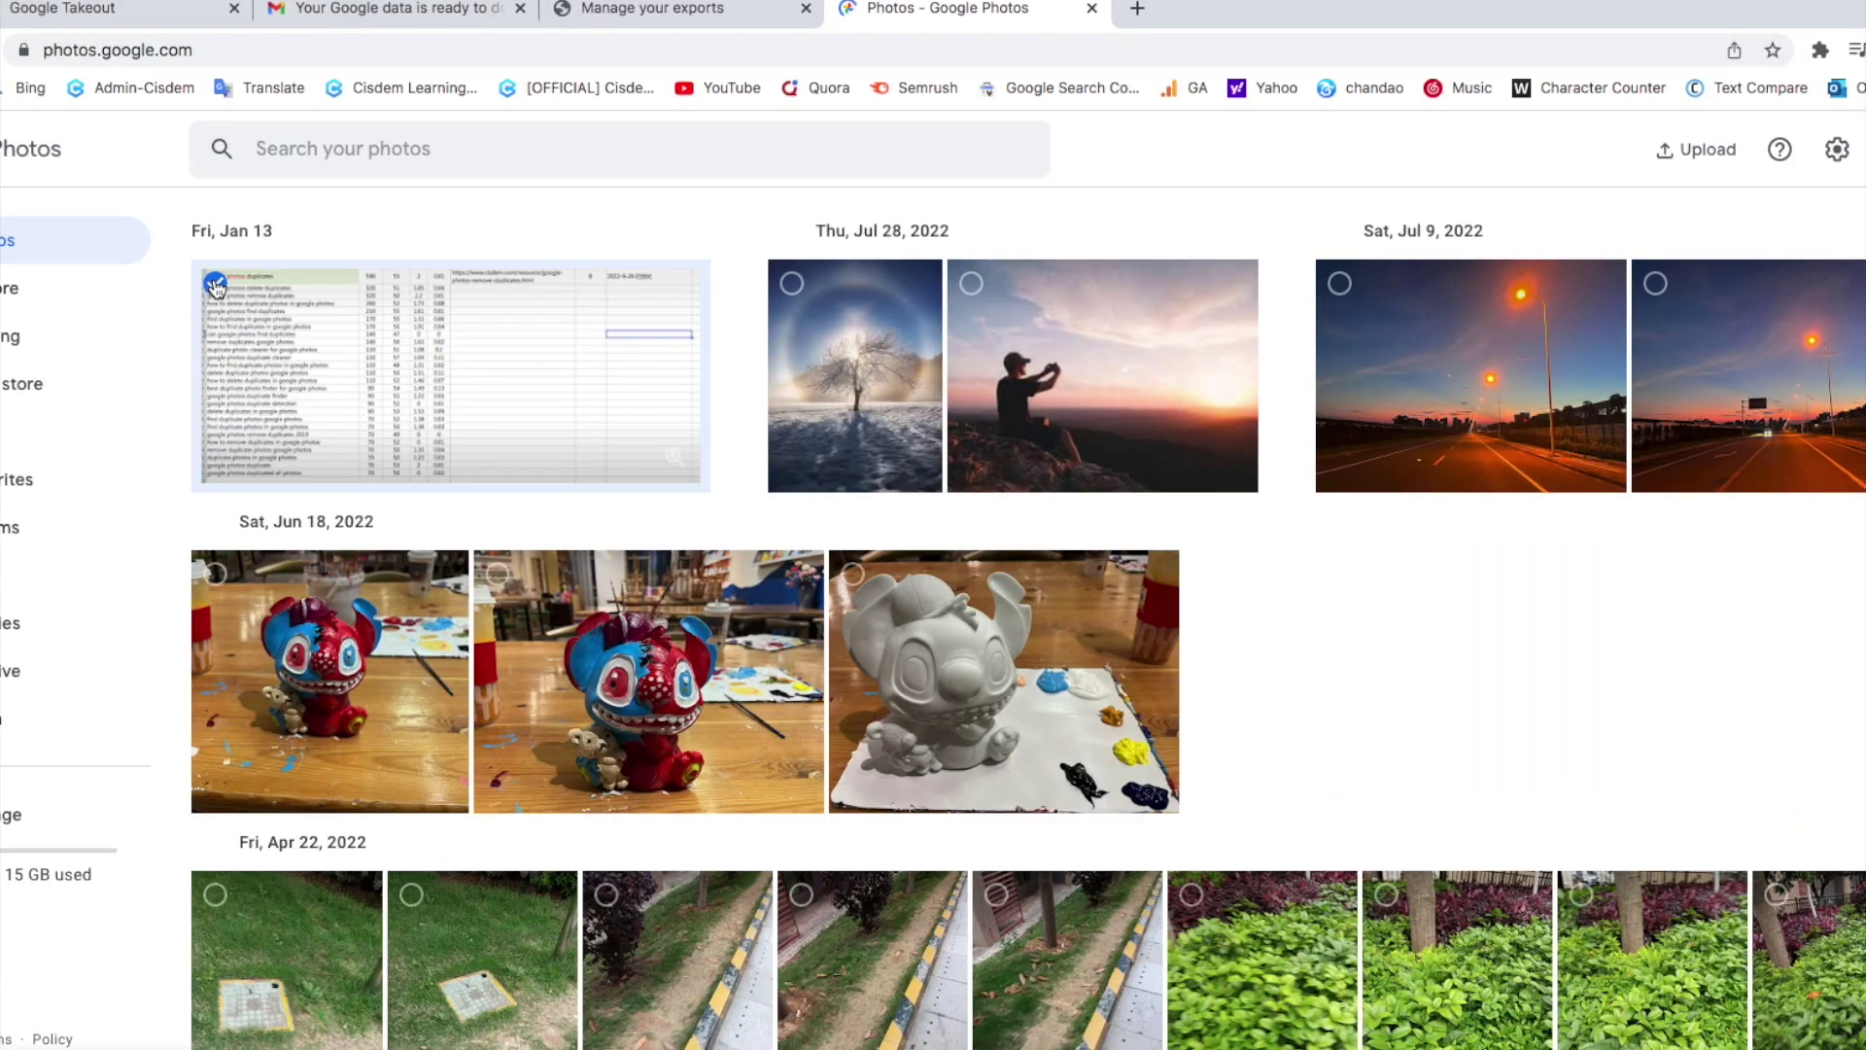
left_click(215, 279)
scroll(1455, 733, "down", 12)
left_click(1455, 733, "shift")
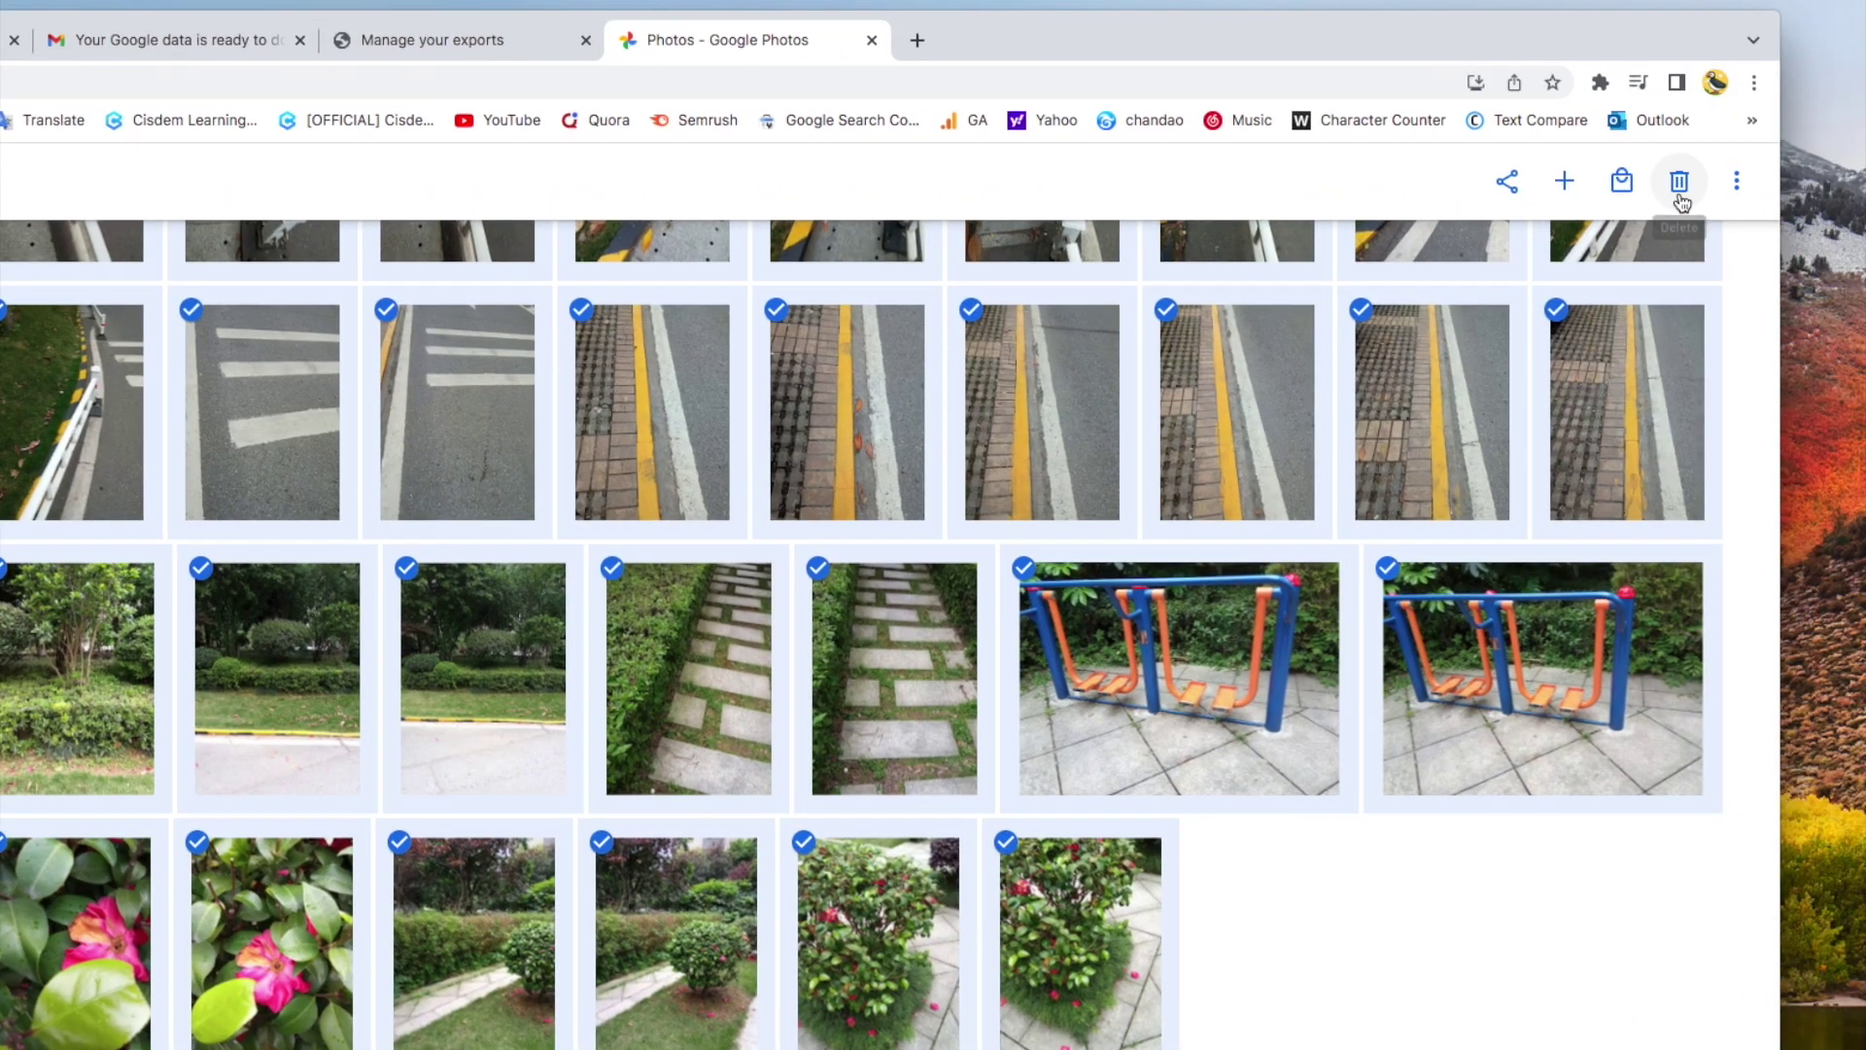
left_click(1865, 155)
left_click(885, 874)
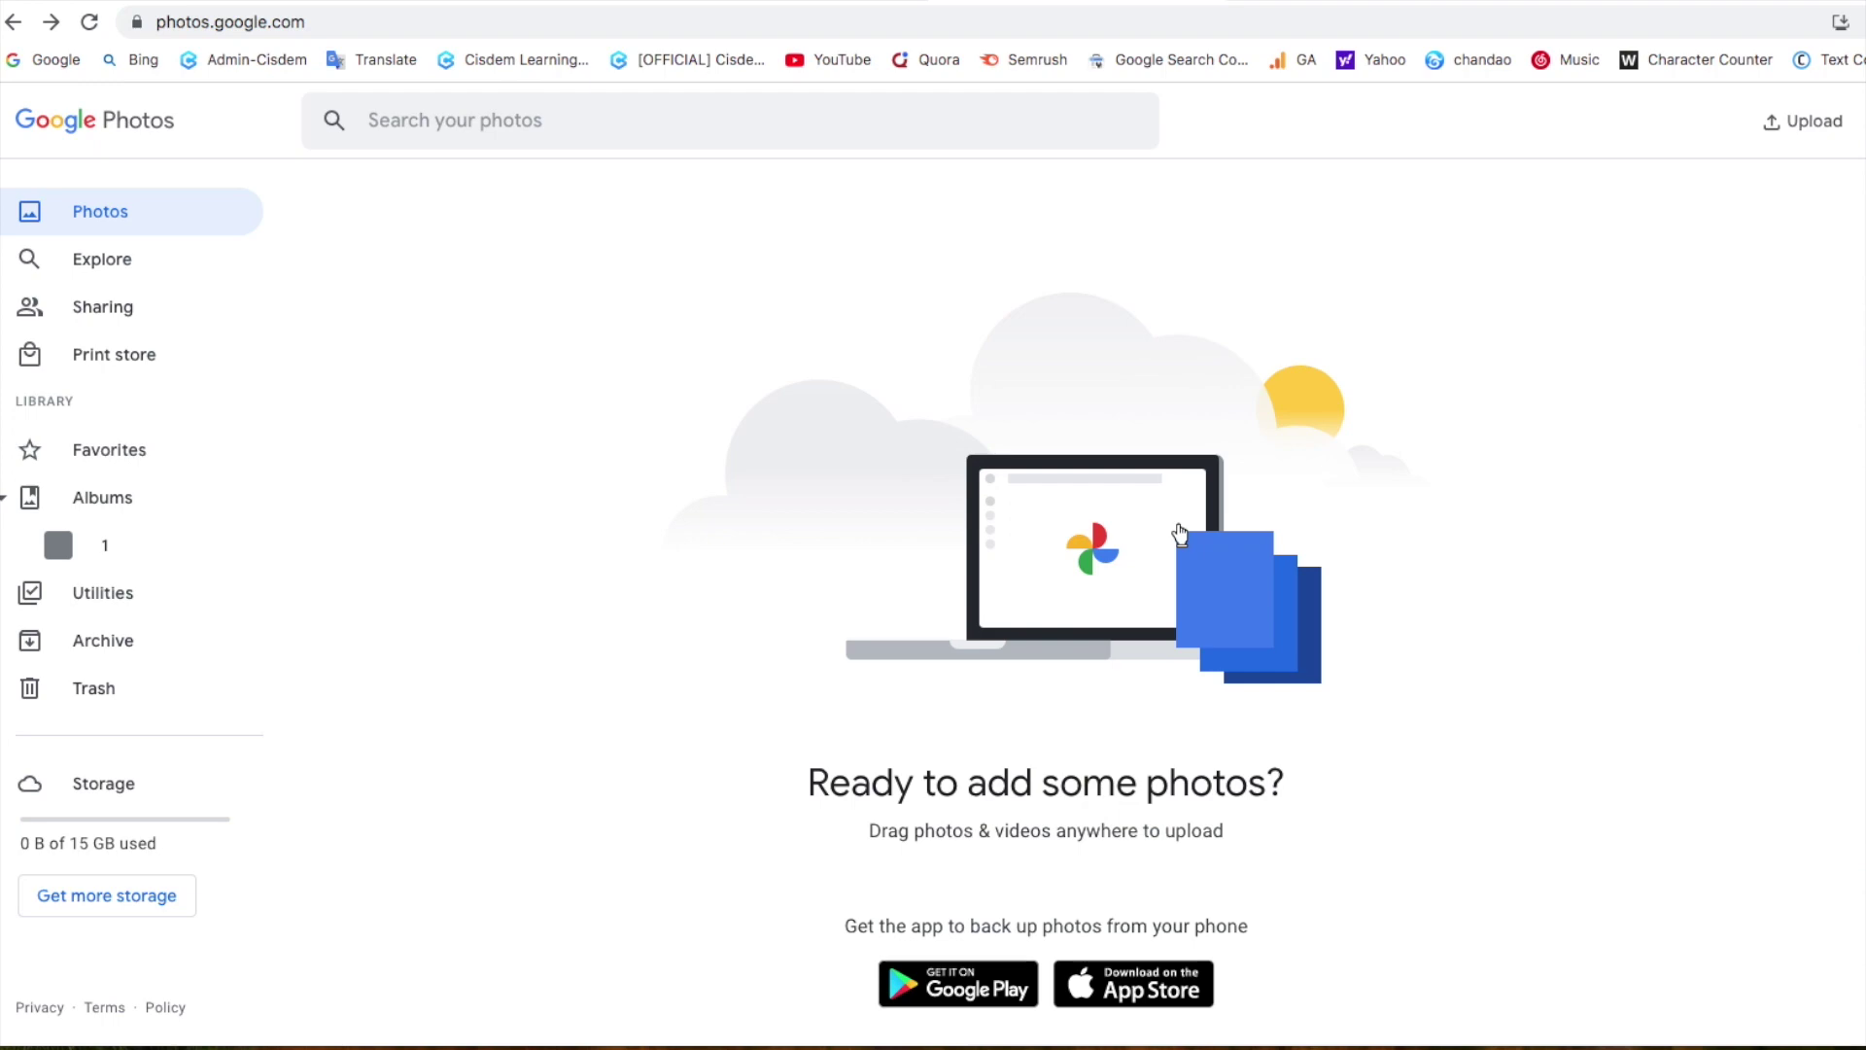
- Drag the Photos from 2023 folder from Finder onto Google Photos and dismiss the auto-upload prompt
left_click(928, 1046)
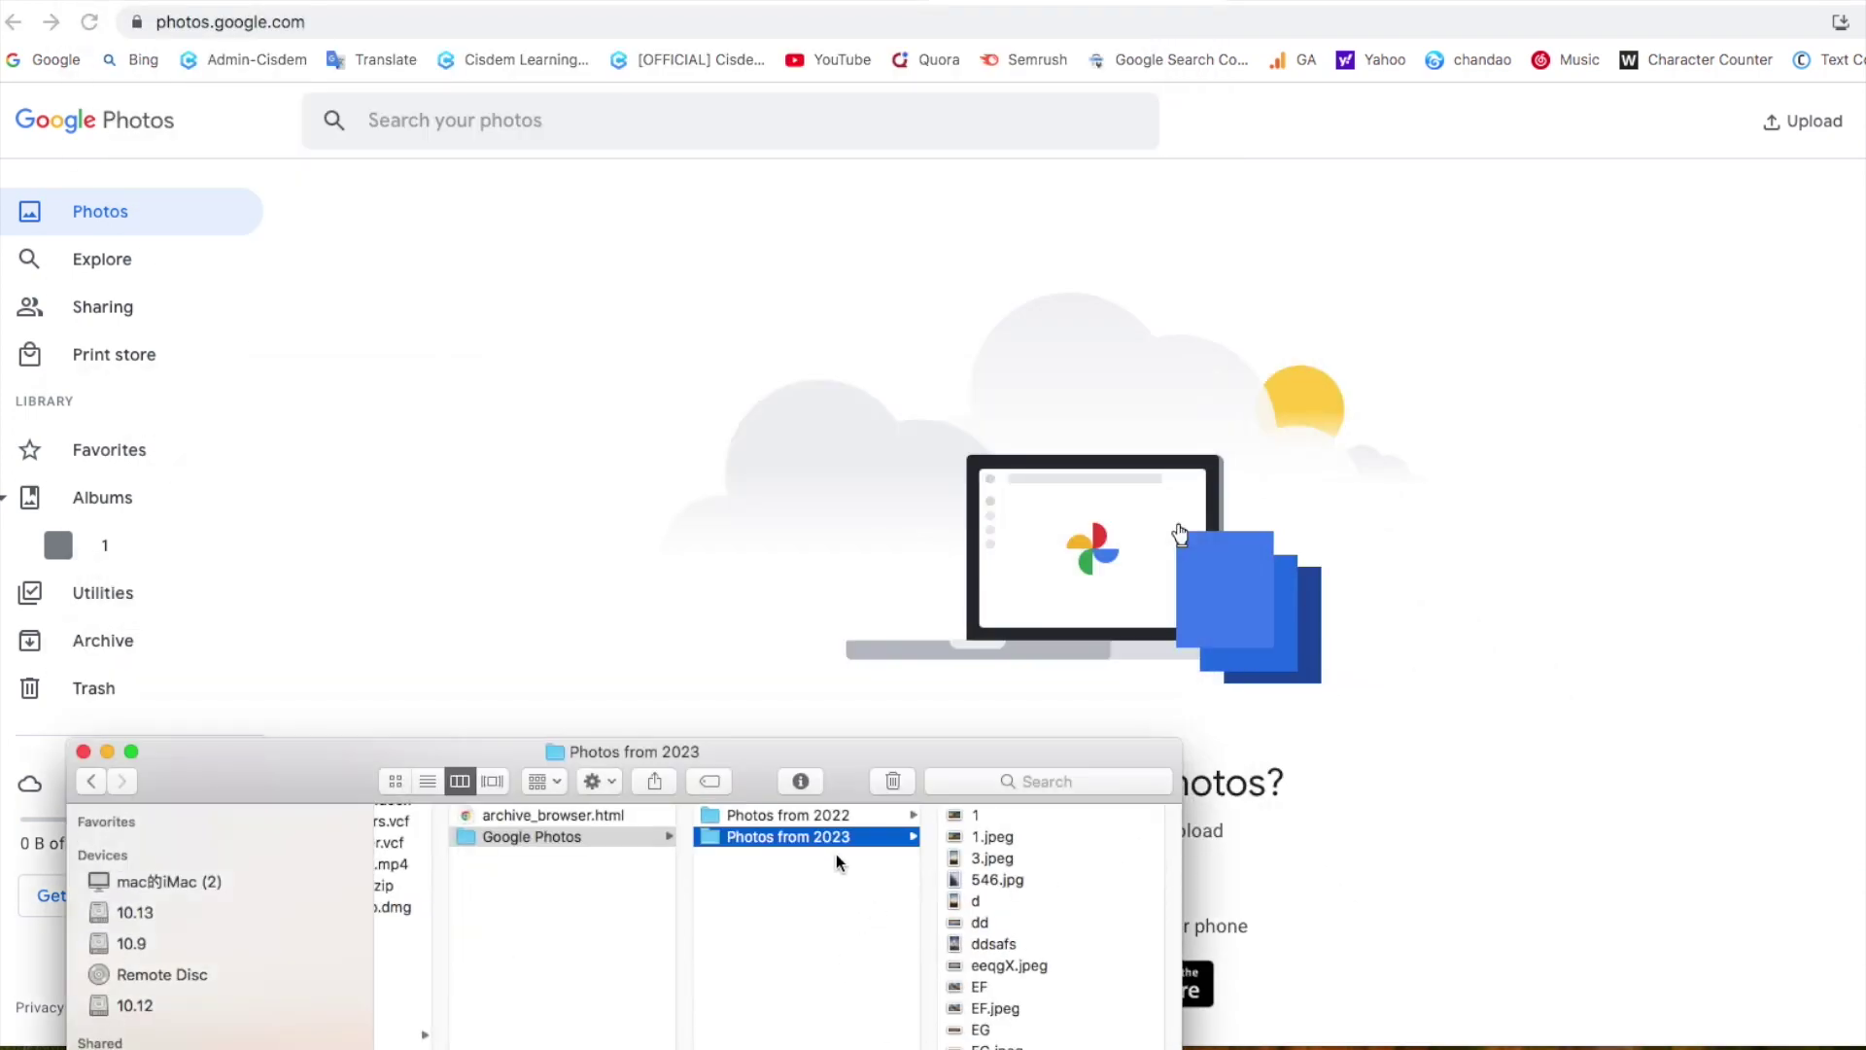
left_click_drag(820, 834, 803, 677)
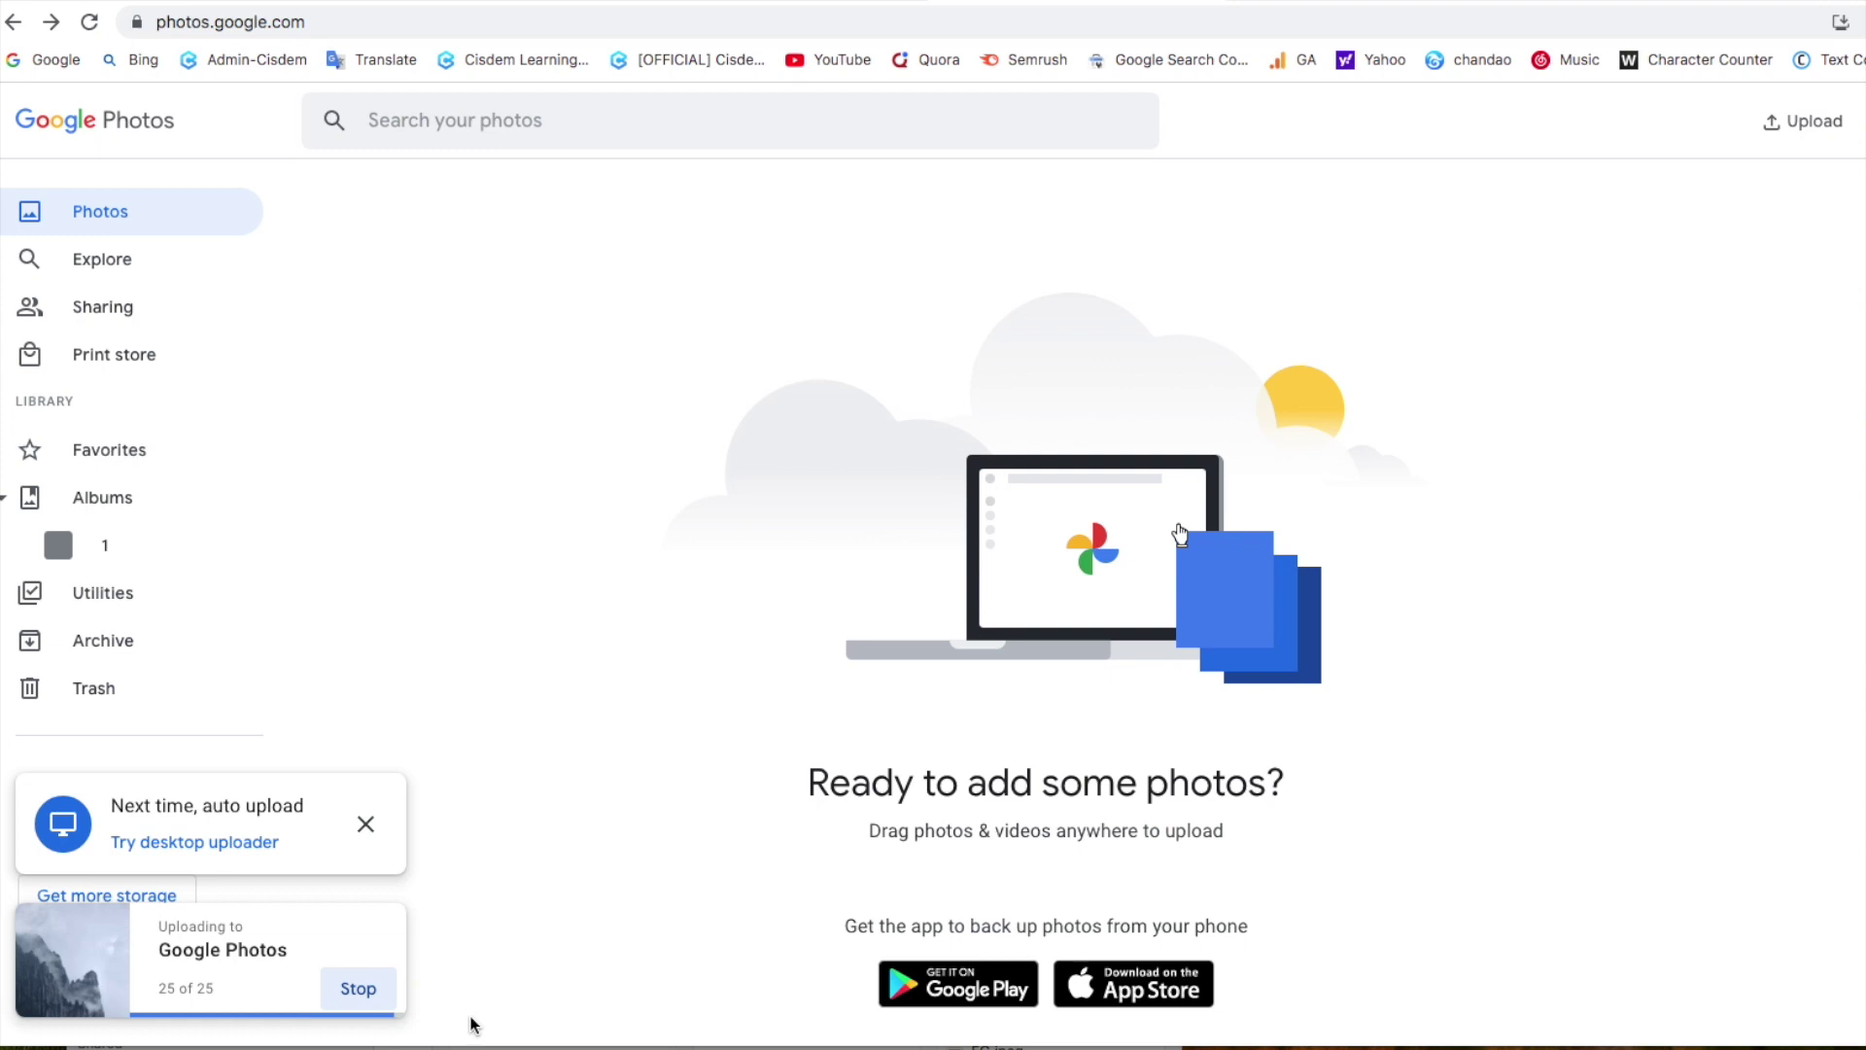
left_click(341, 962)
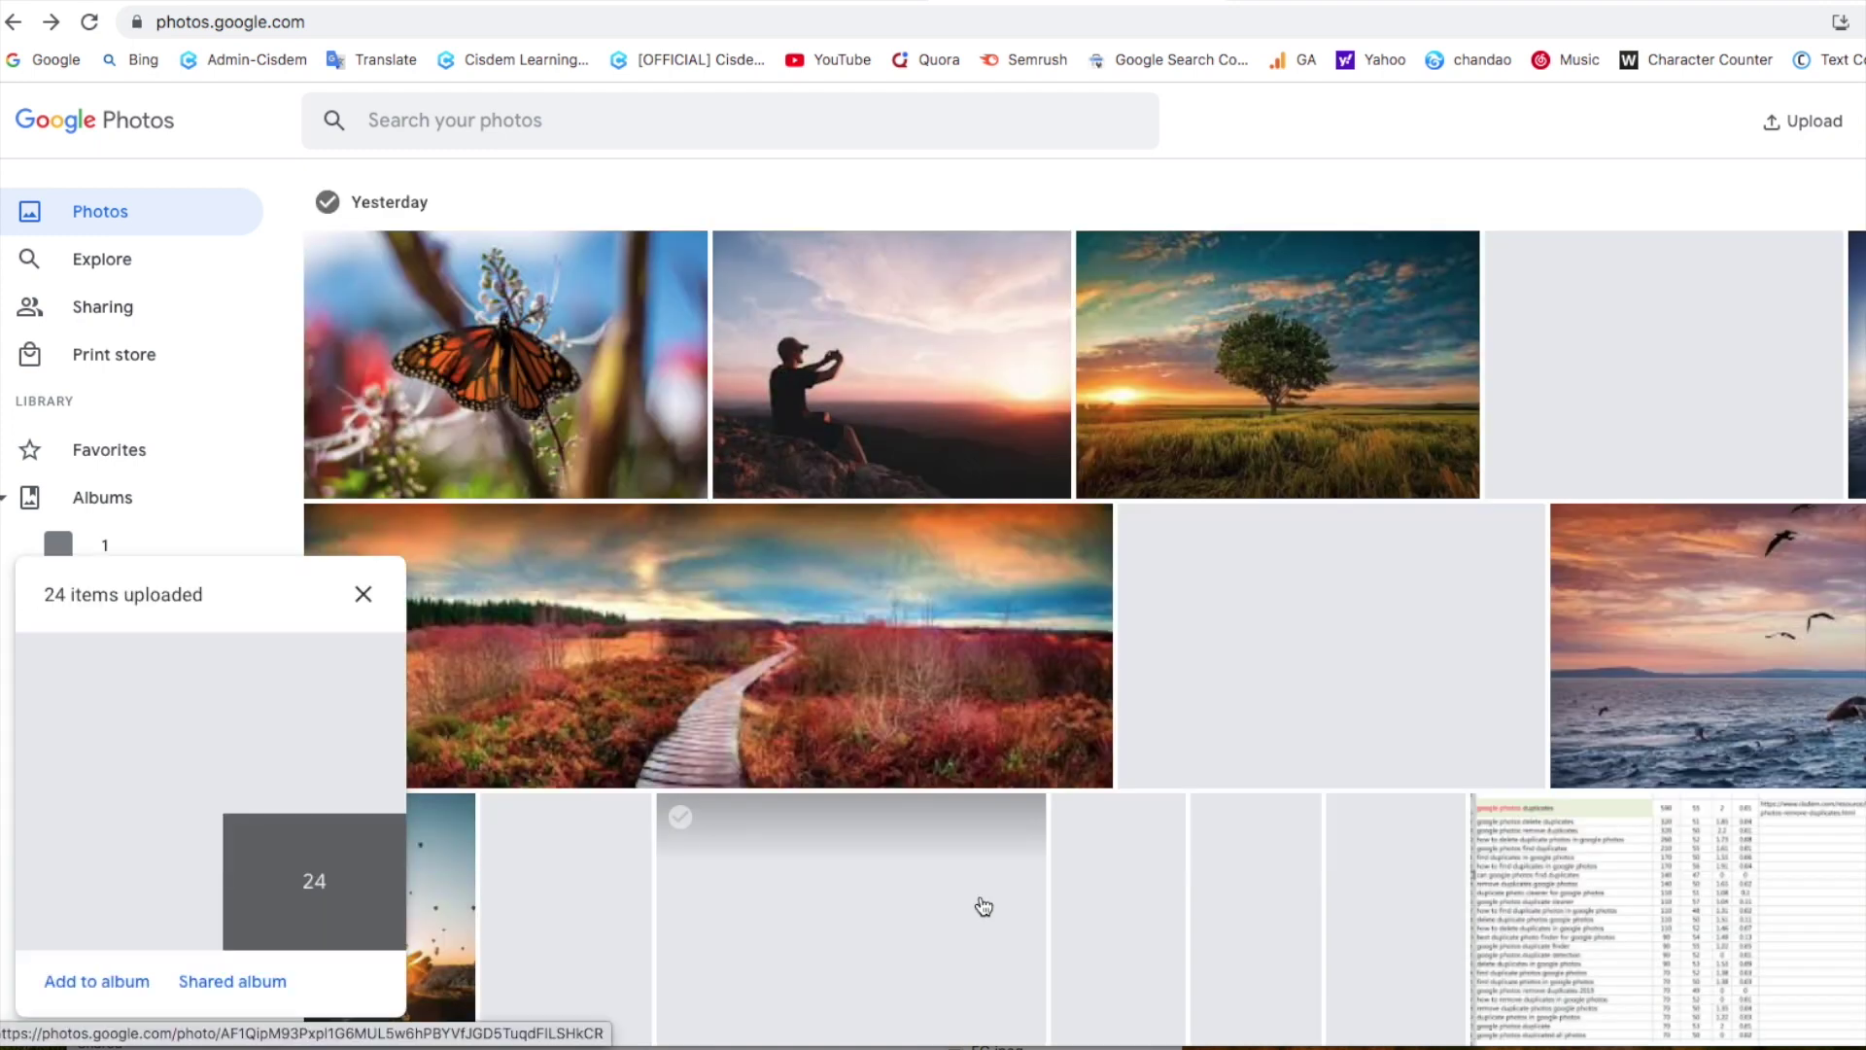
scroll(1358, 866, "down", 5)
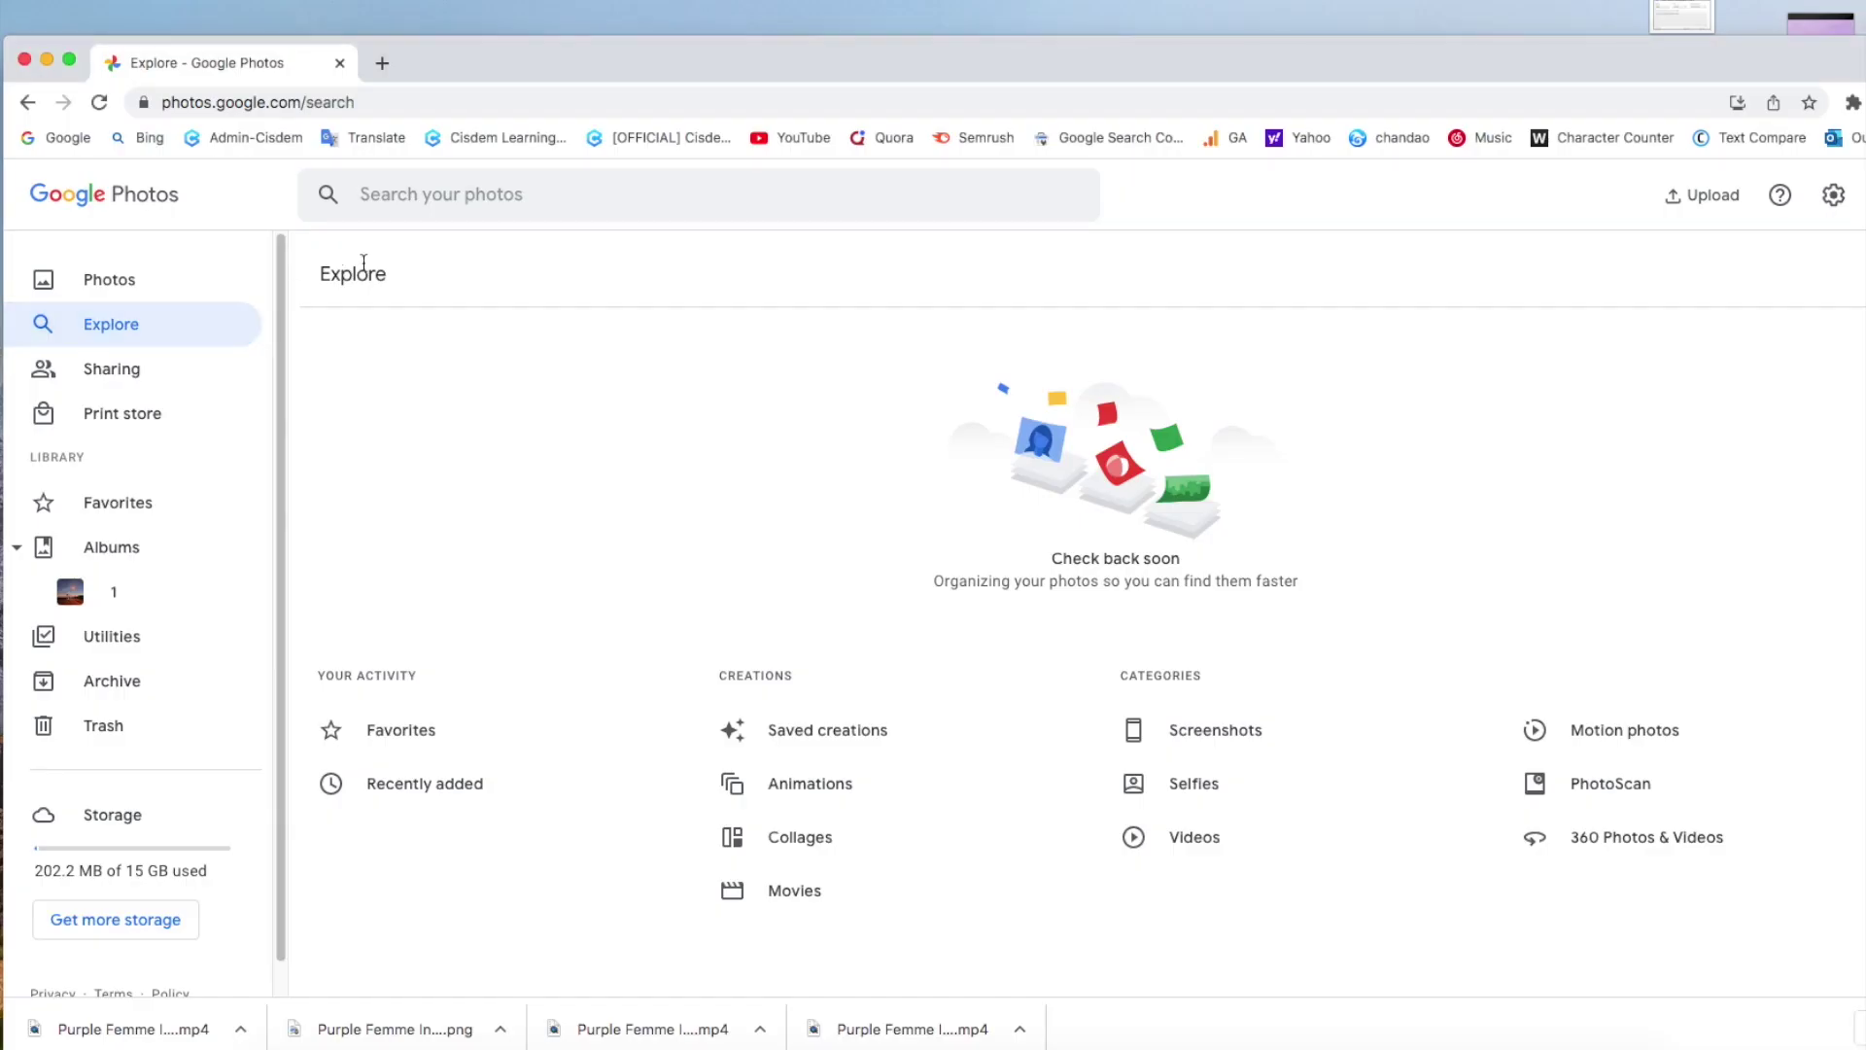
- Search Google Photos for 'tree', select the sunset and frosty tree photos from Yesterday, and trash them
left_click(400, 202)
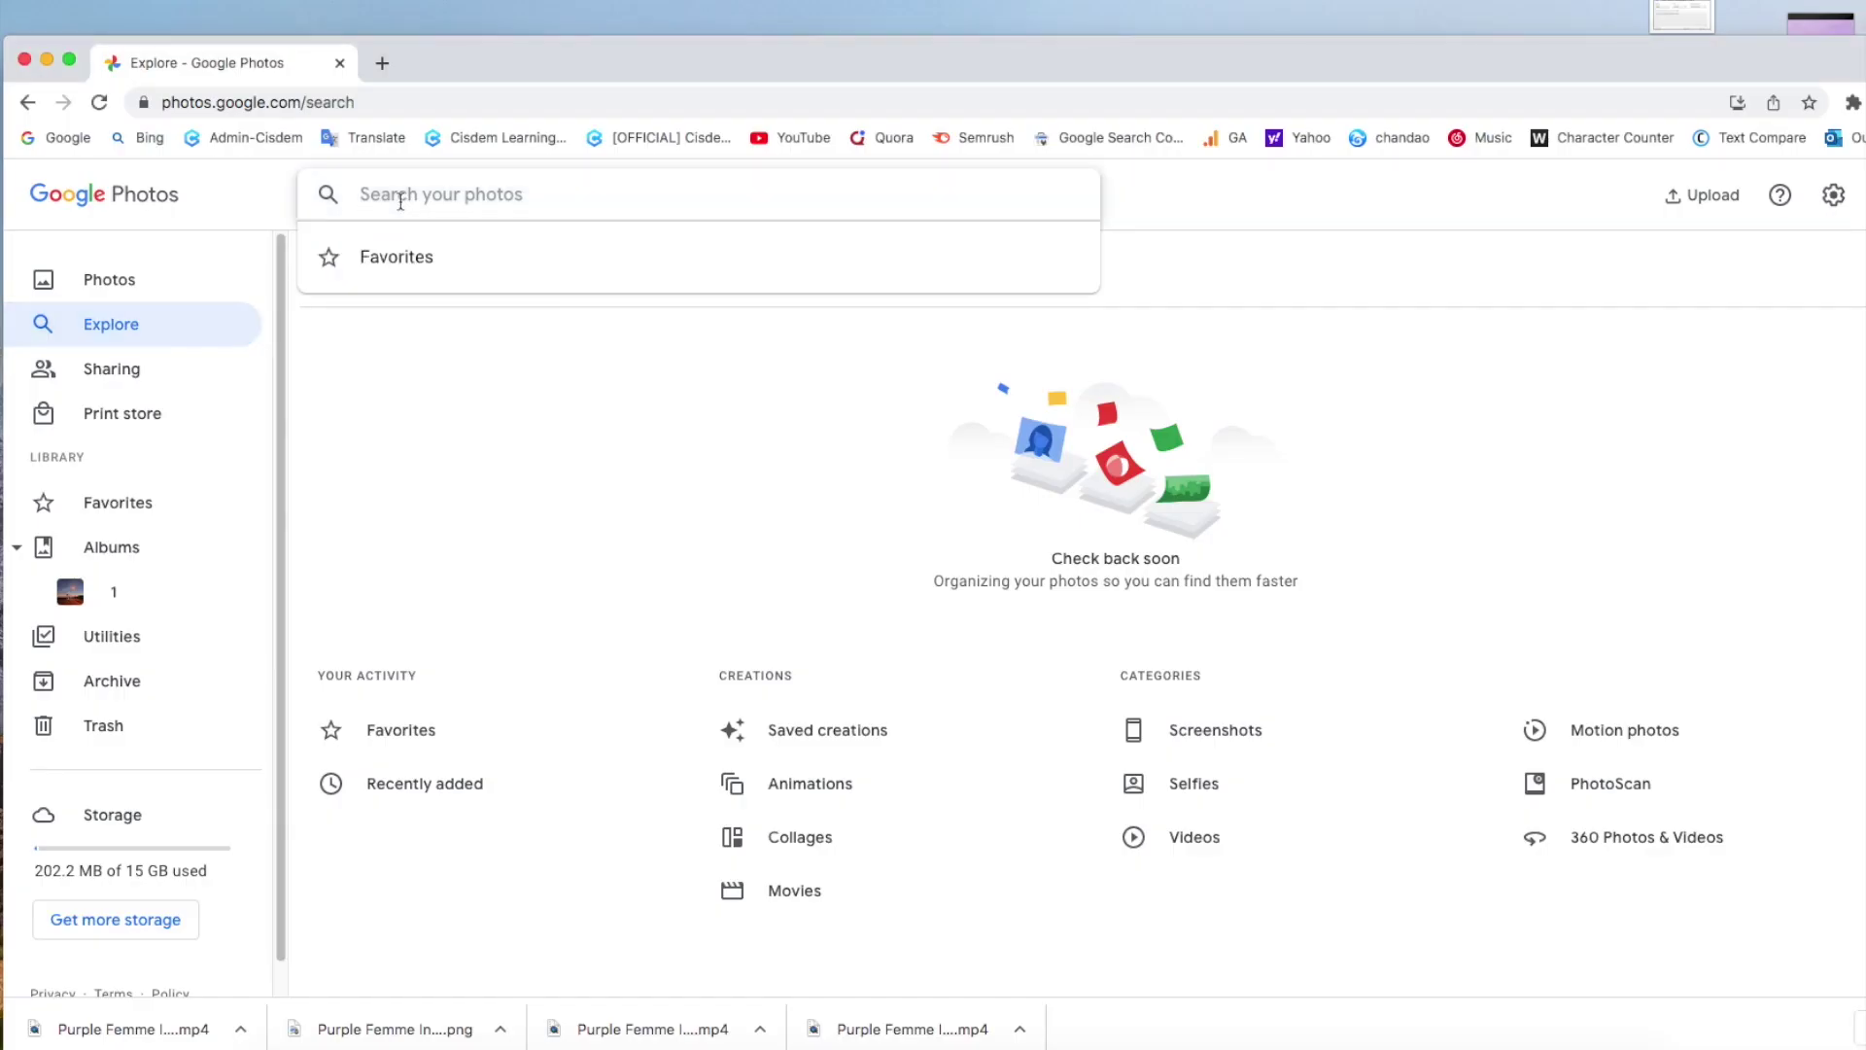
type("tree")
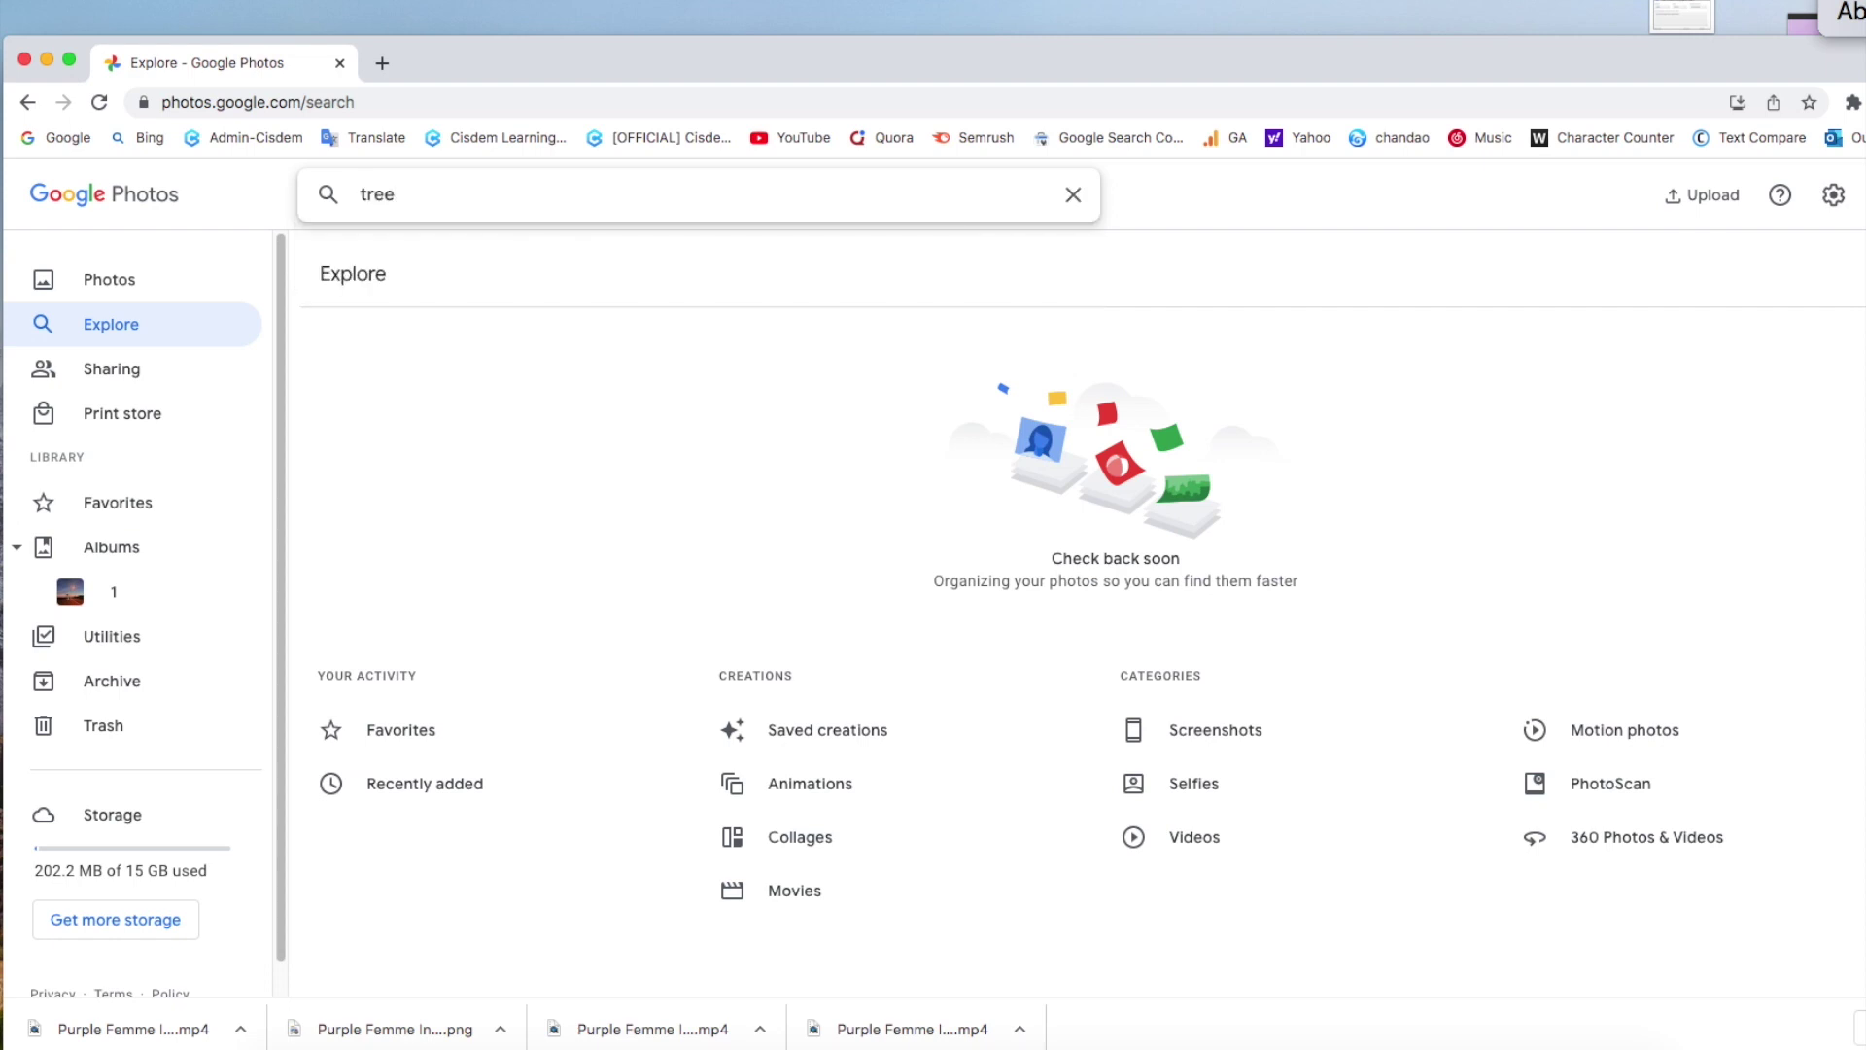
key("Return")
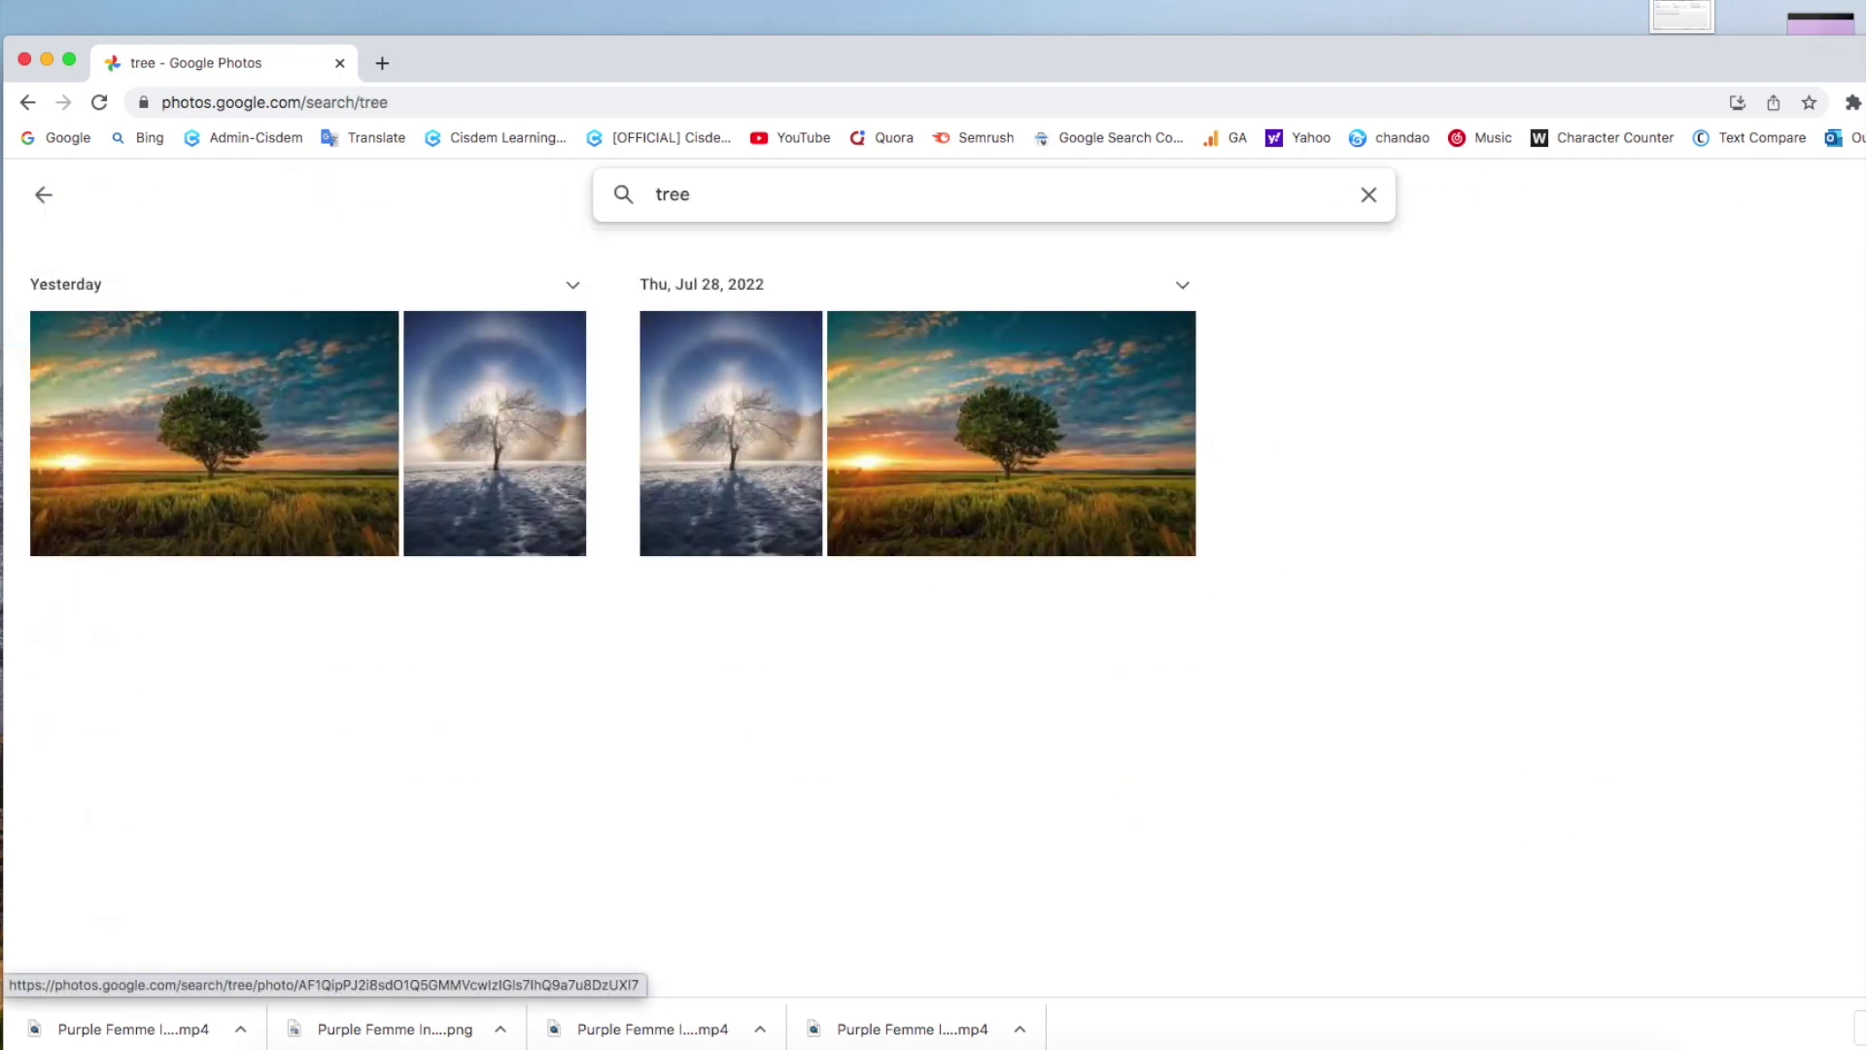
left_click(53, 333)
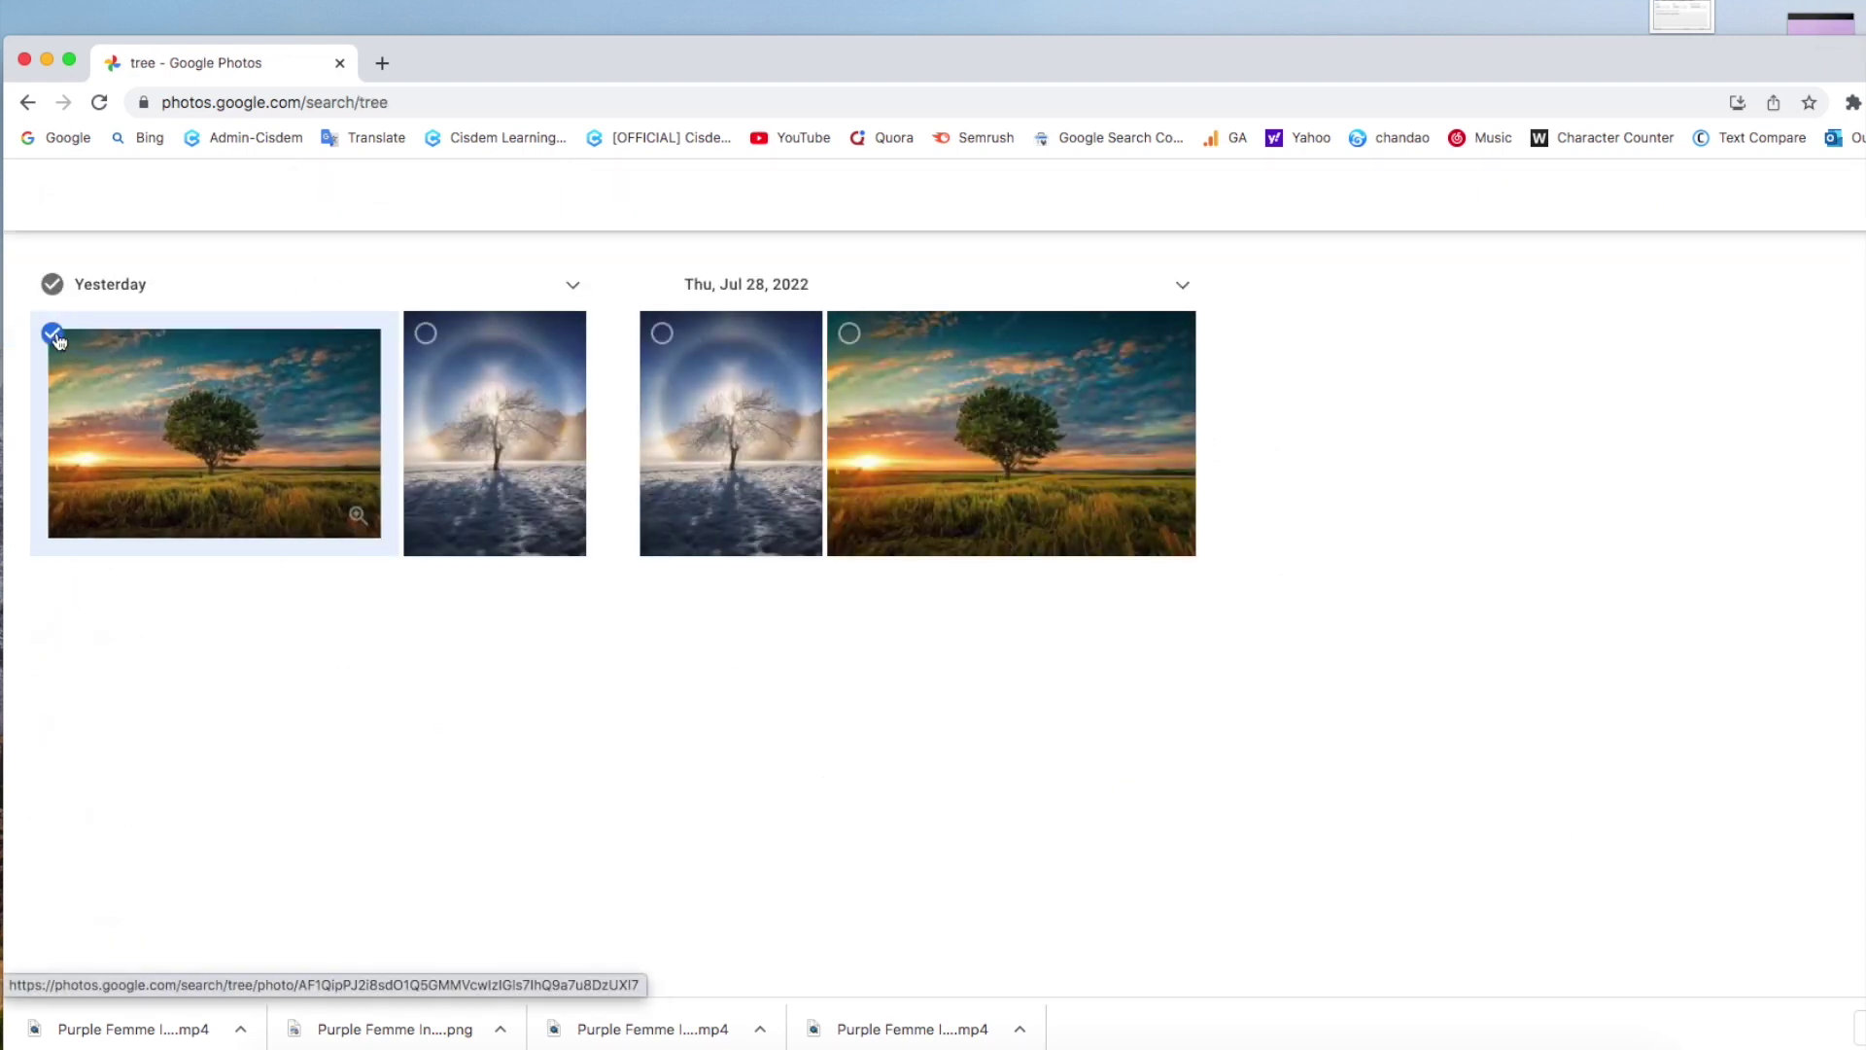
left_click(426, 333)
key("Delete")
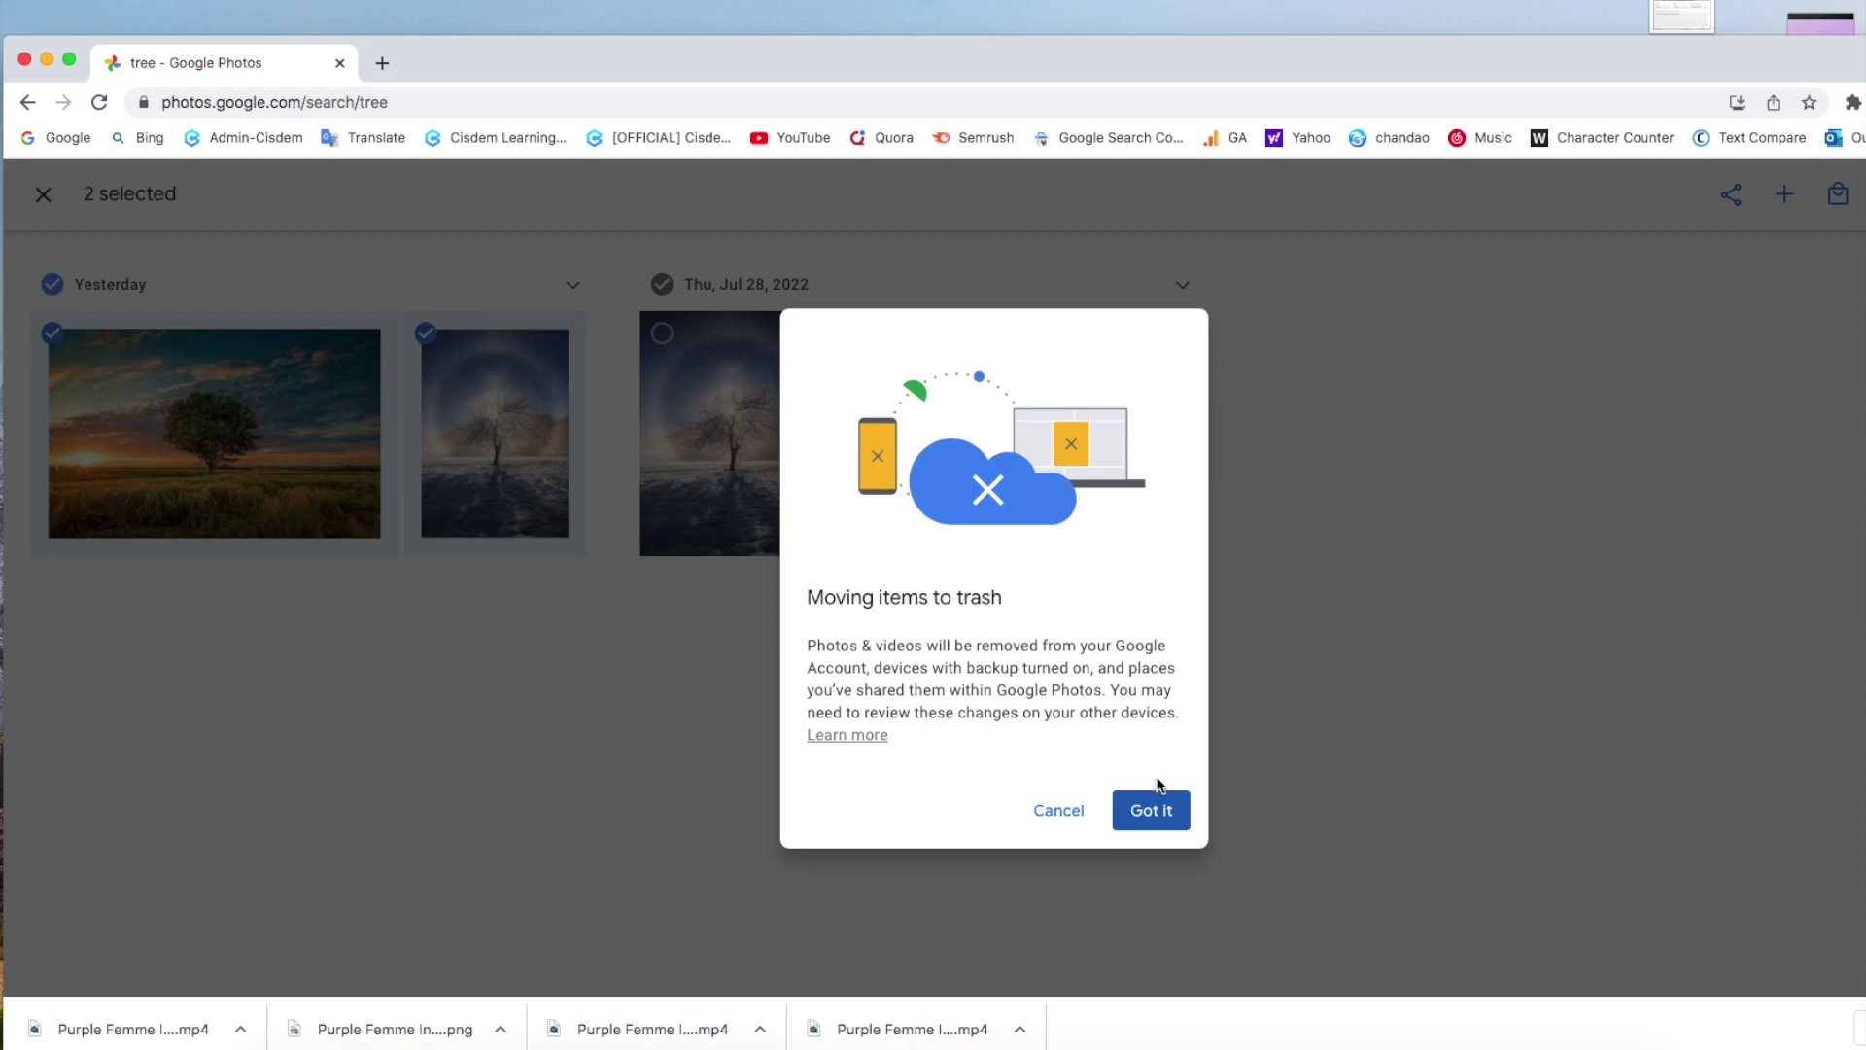